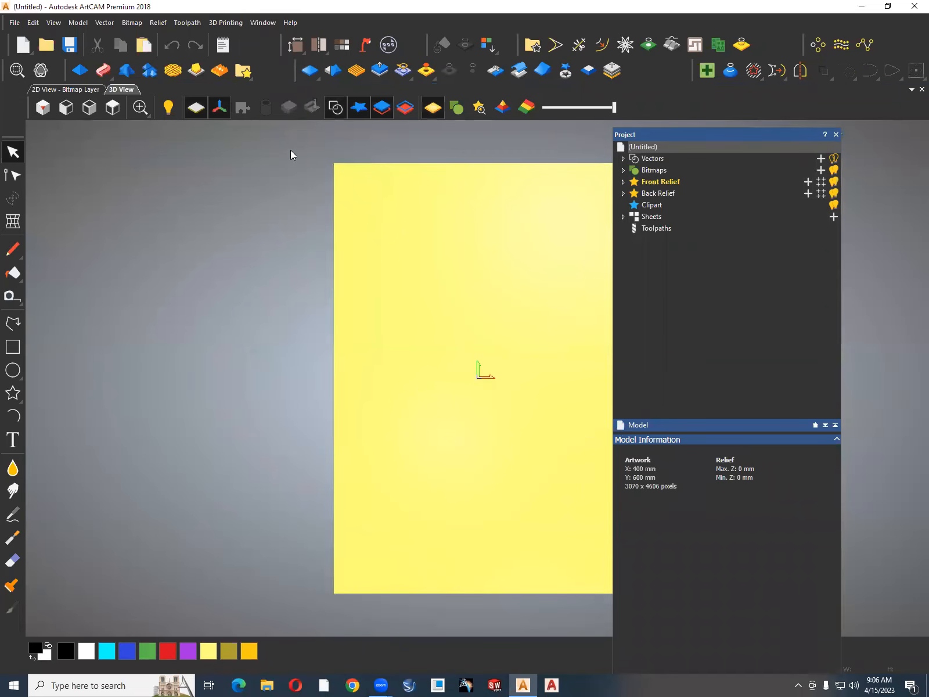
Dock the floating Project panel, narrow it, and shift the block copy toolbar so its tools are easier to reach.
left_click(222, 52)
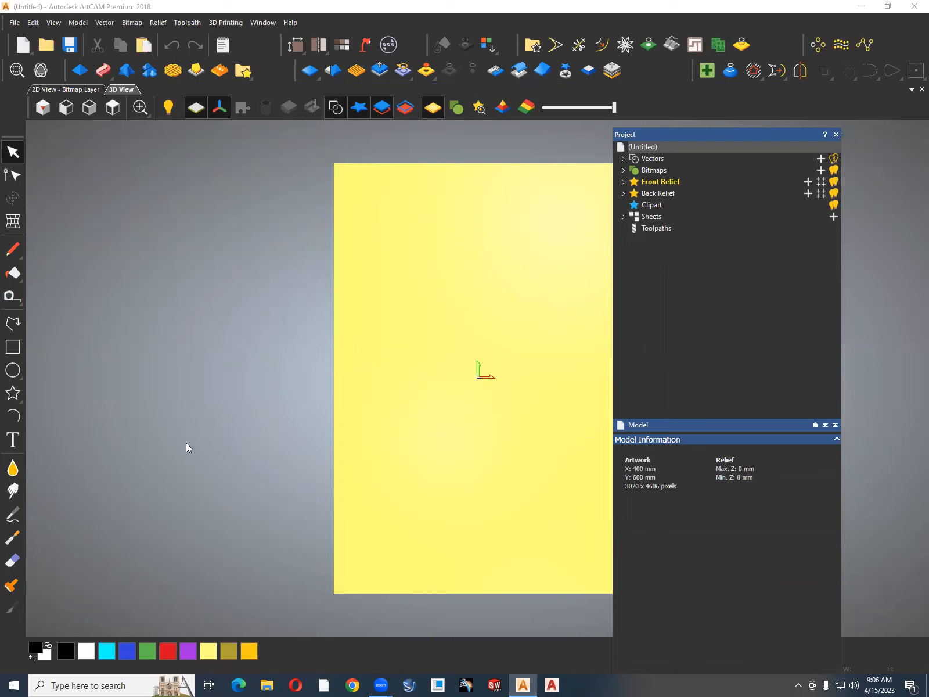
left_click_drag(754, 136, 896, 345)
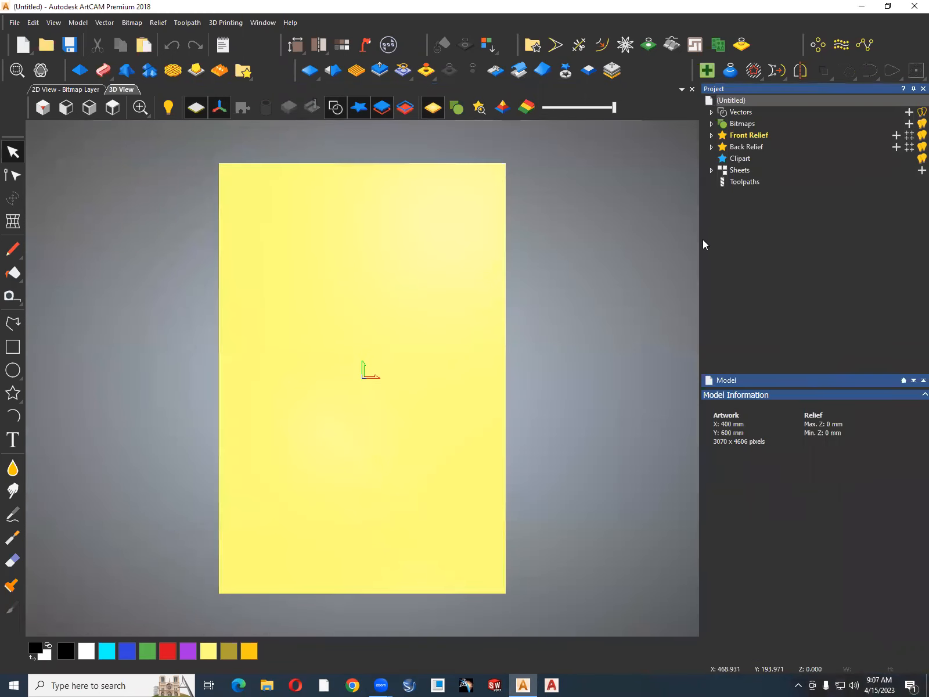
left_click_drag(734, 247, 768, 254)
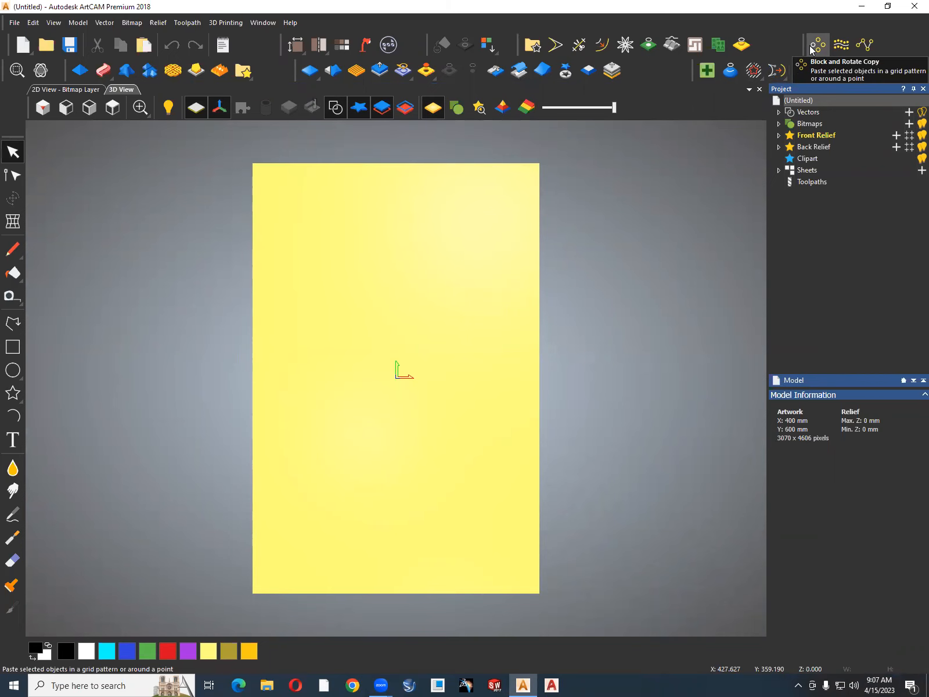
left_click_drag(804, 44, 781, 42)
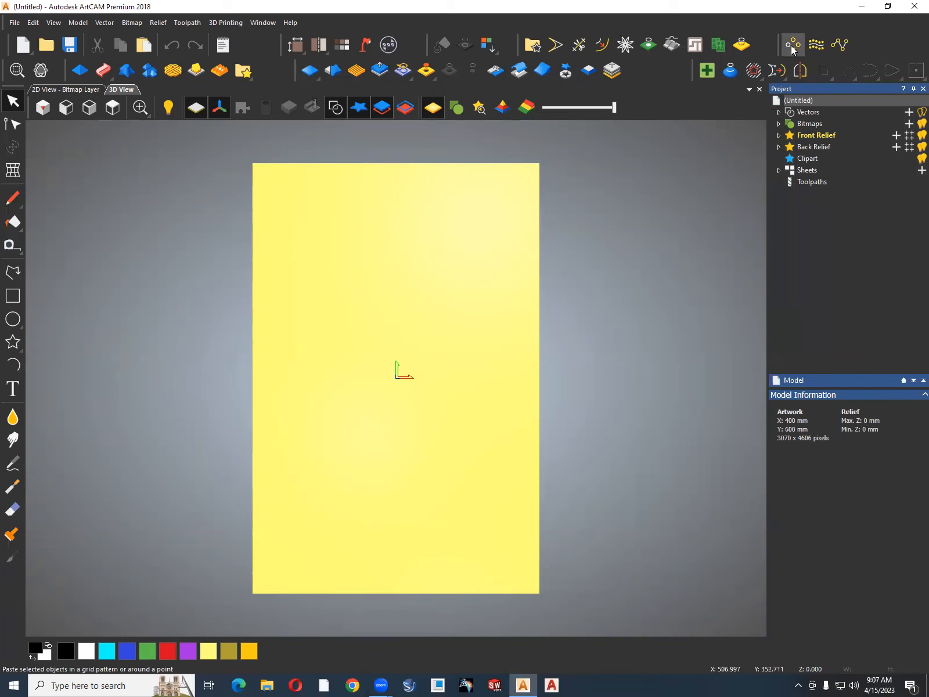
Create a 40 mm wide, 20 mm high rectangle and move it close to the artwork's lower-left corner.
left_click(13, 296)
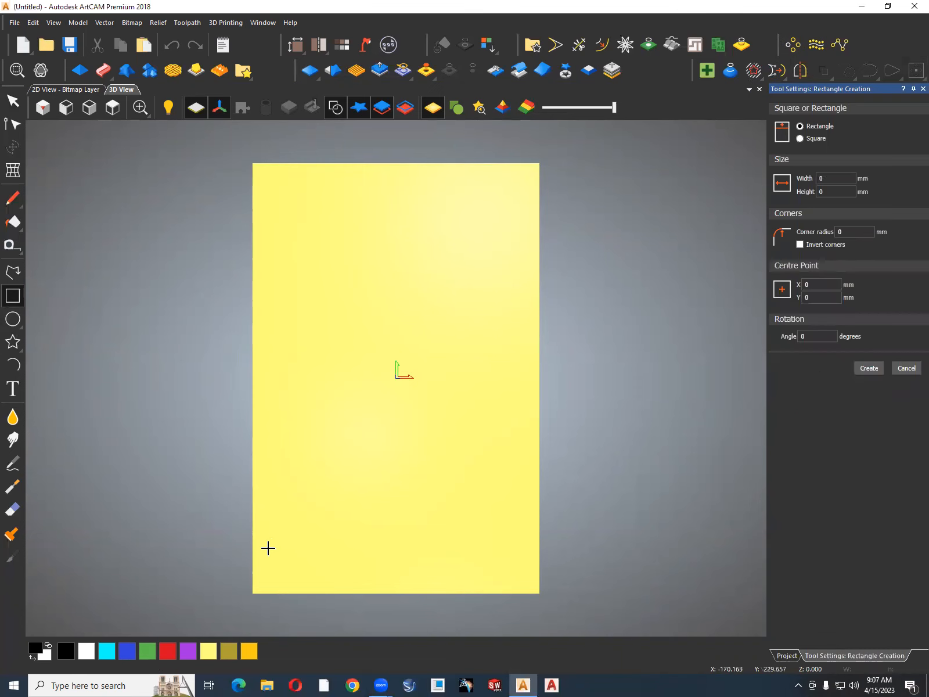
left_click_drag(267, 551, 291, 566)
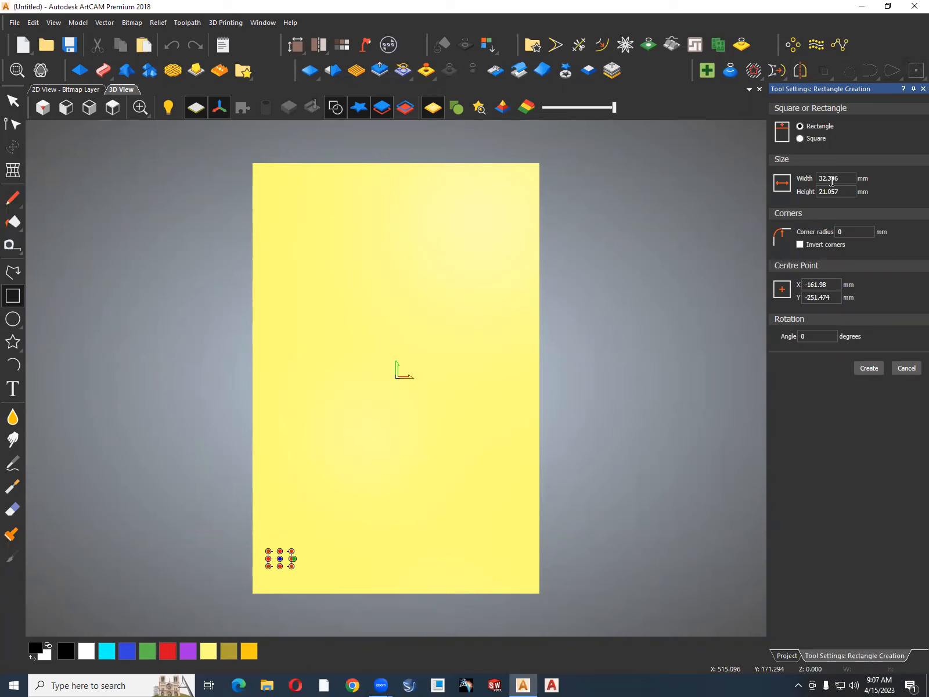
left_click_drag(844, 179, 814, 180)
type("40")
left_click_drag(842, 195, 808, 195)
type("20")
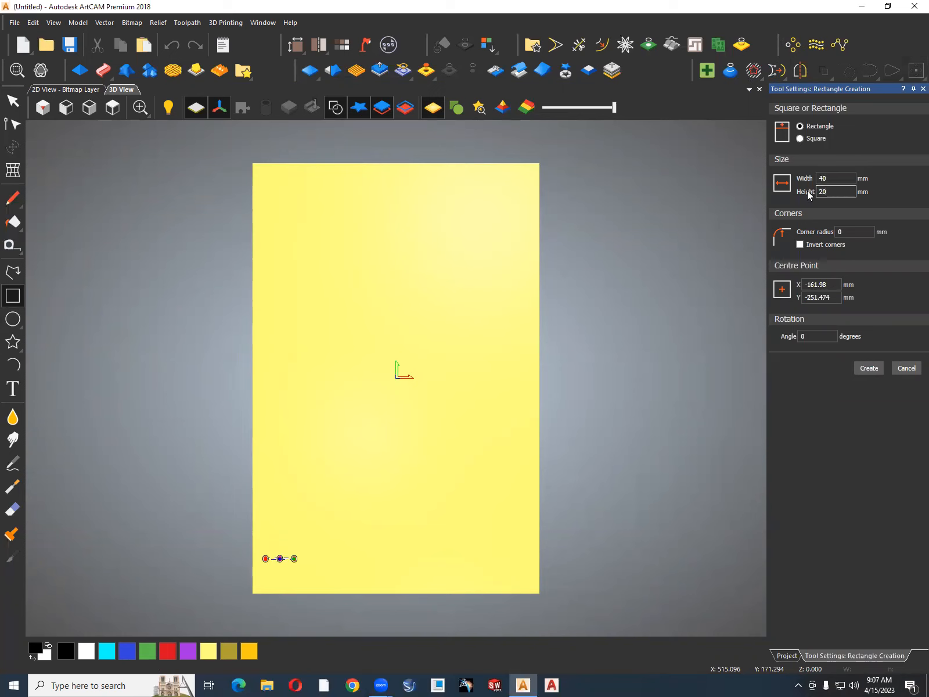
left_click(869, 369)
left_click(906, 369)
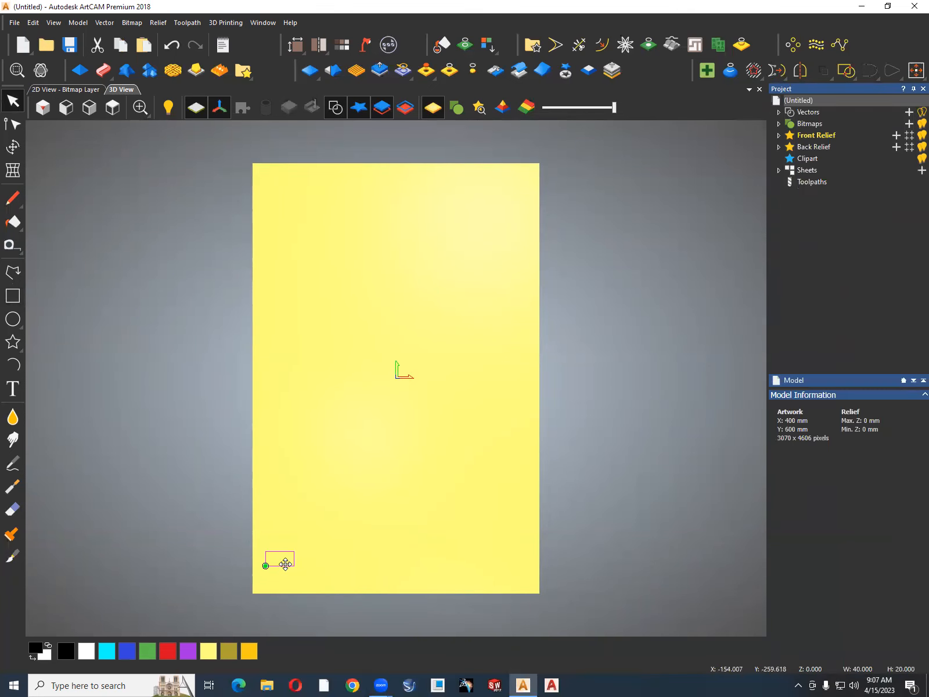
left_click_drag(285, 567, 280, 583)
Set up a block copy of the rectangle with distances as offsets, 50 mm in X and 25 mm in Y.
left_click(793, 46)
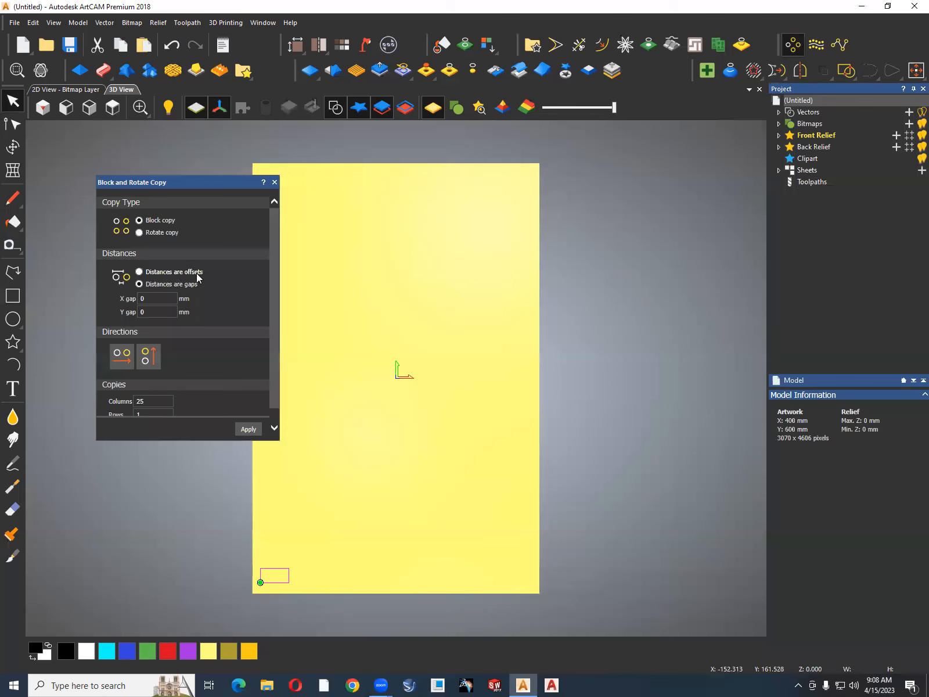
left_click(139, 272)
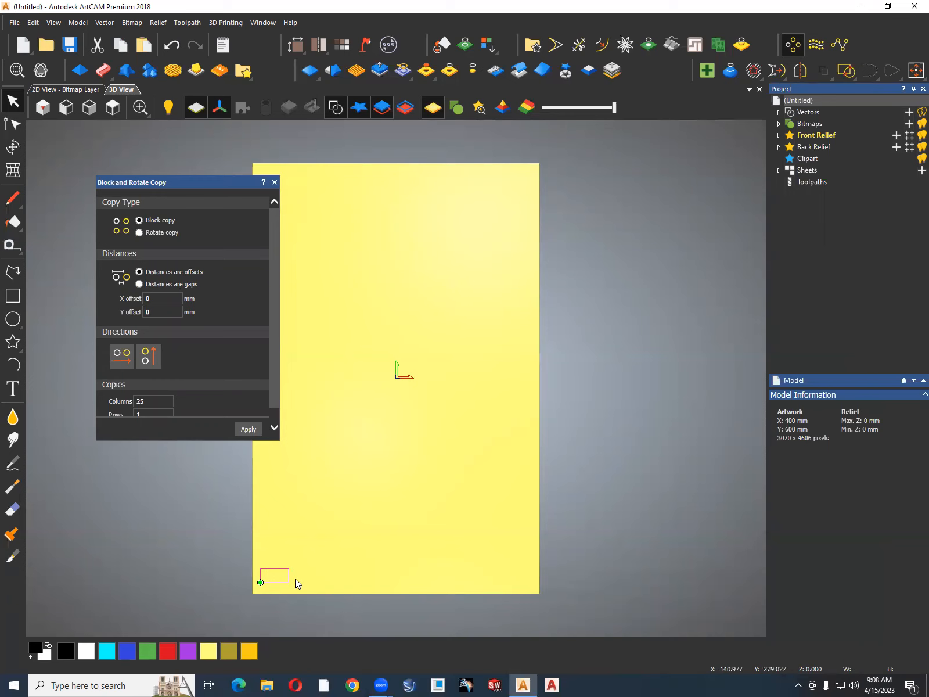
left_click(155, 299)
type("50")
left_click_drag(157, 313, 143, 318)
left_click_drag(274, 382, 276, 399)
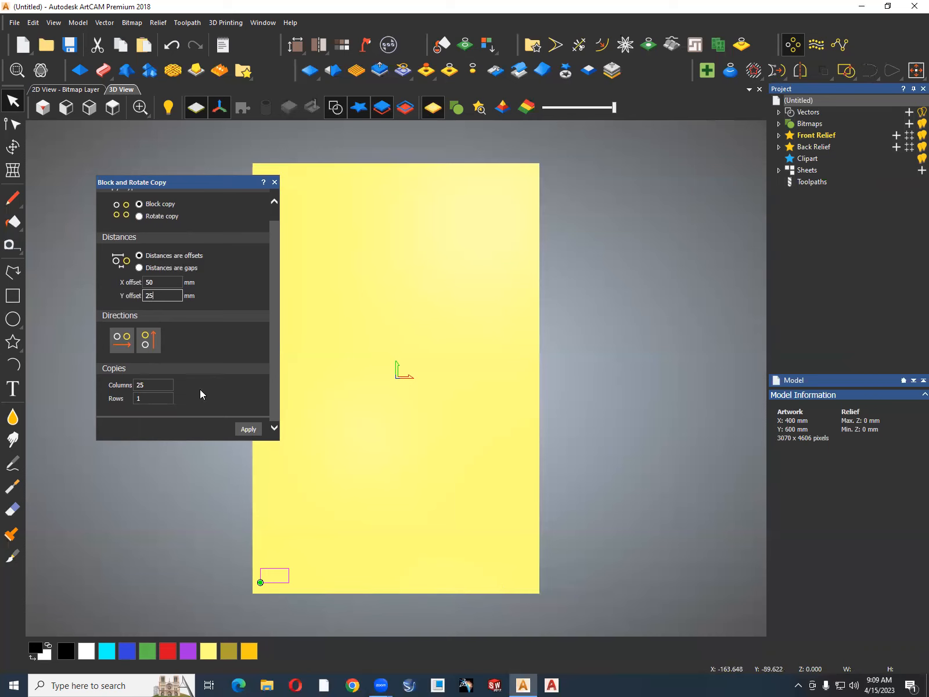
Try a block copy of the rectangle with 8 columns and 20 rows, and undo it.
double_click(140, 385)
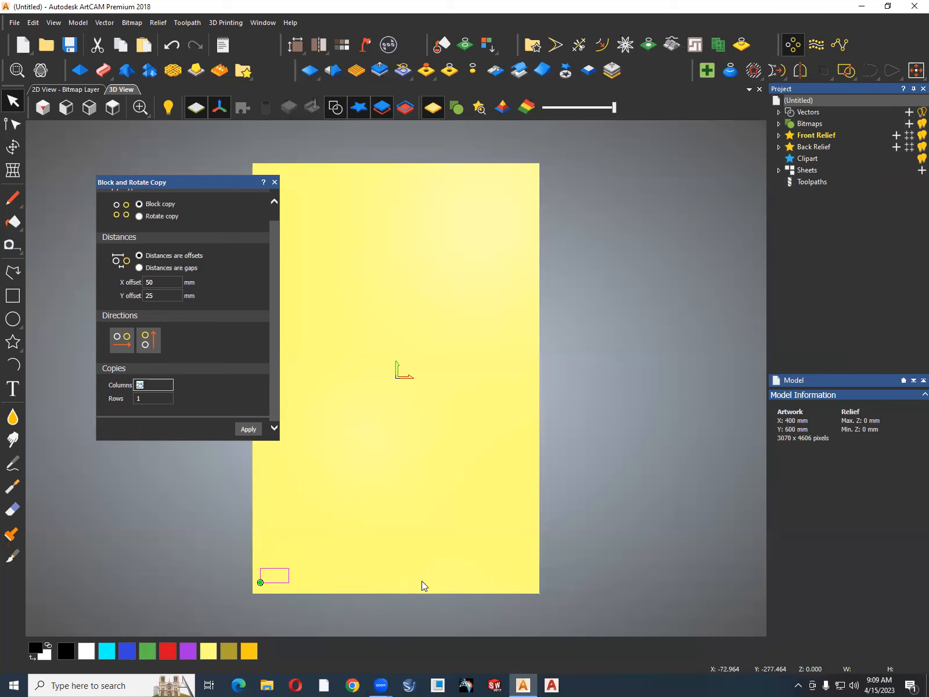
type("8")
double_click(138, 398)
key("BackSpace")
double_click(139, 399)
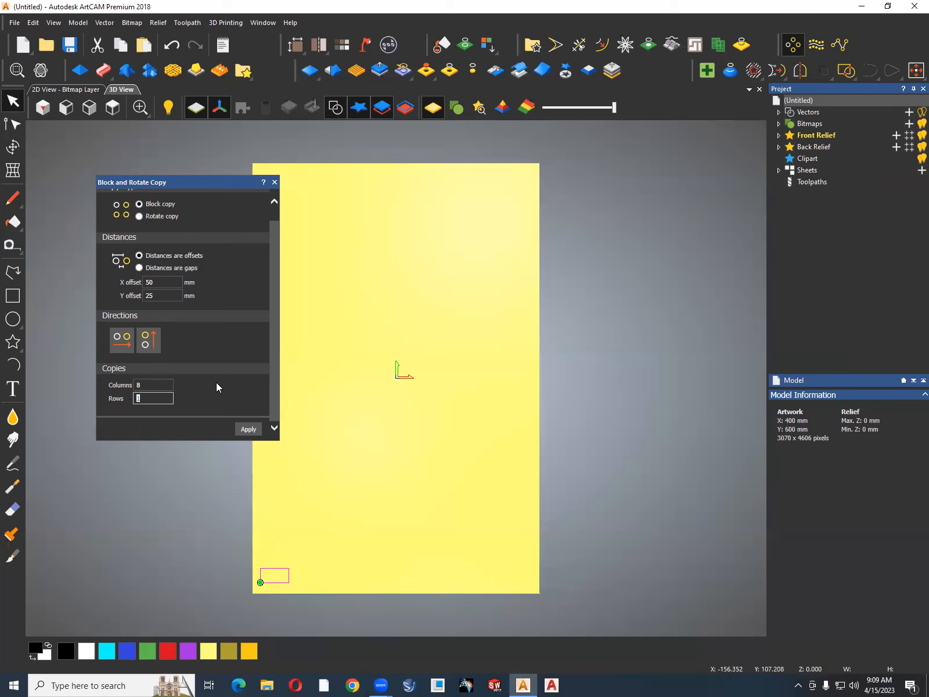
type("20")
left_click(247, 429)
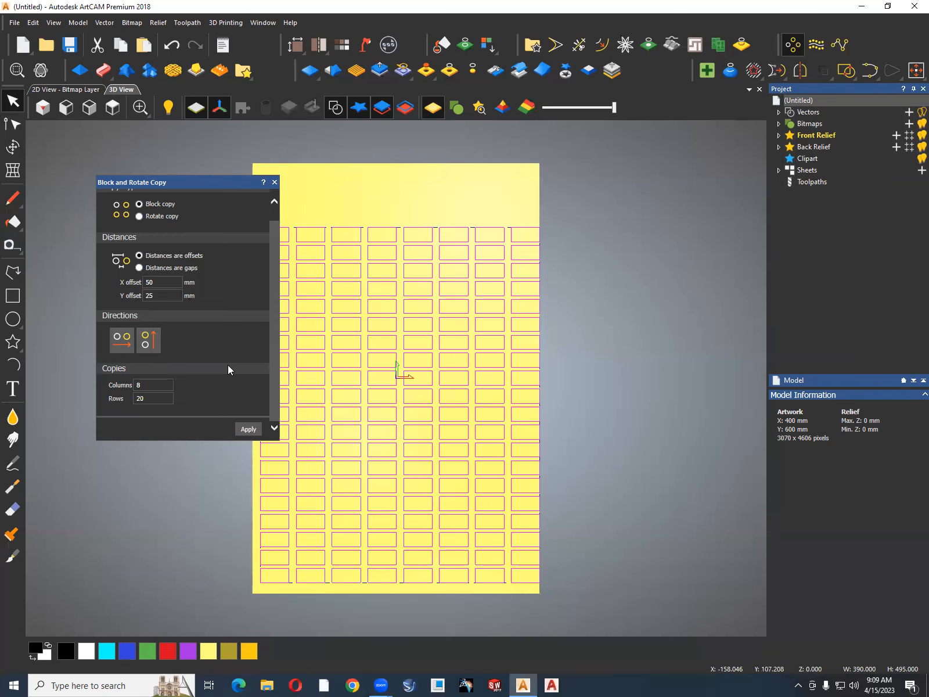
key("ctrl+z")
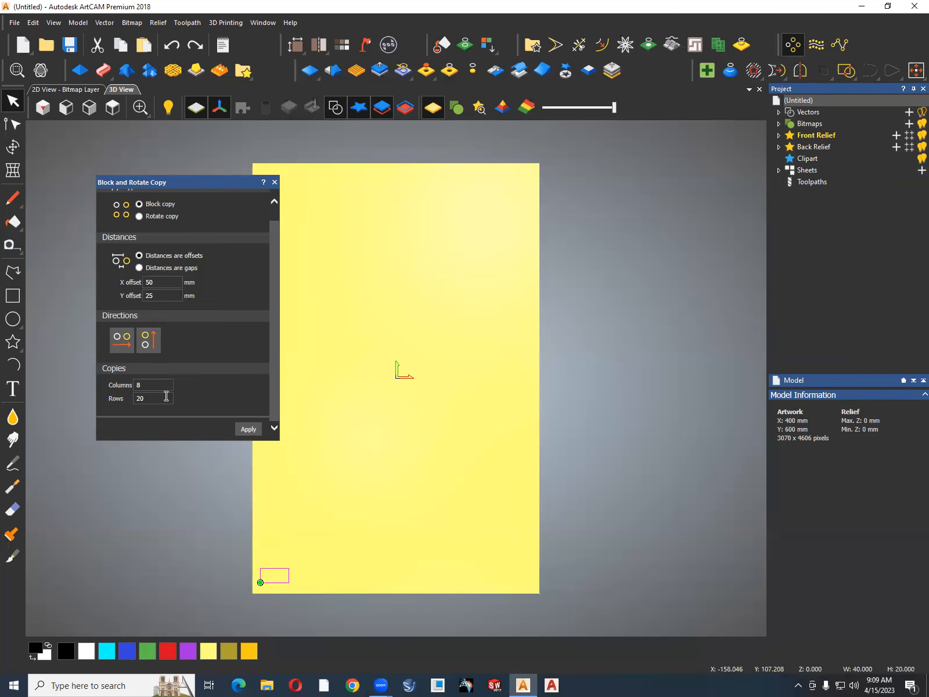
Set the block copy to 7 columns and 22 rows.
mouse_move(146, 384)
left_mouse_down()
mouse_move(127, 390)
mouse_move(131, 398)
left_mouse_up()
type("7")
type("2")
type("2")
Try the block copy with its columns running leftward and its rows upward, and undo it.
left_click(124, 344)
left_click_drag(212, 181, 675, 164)
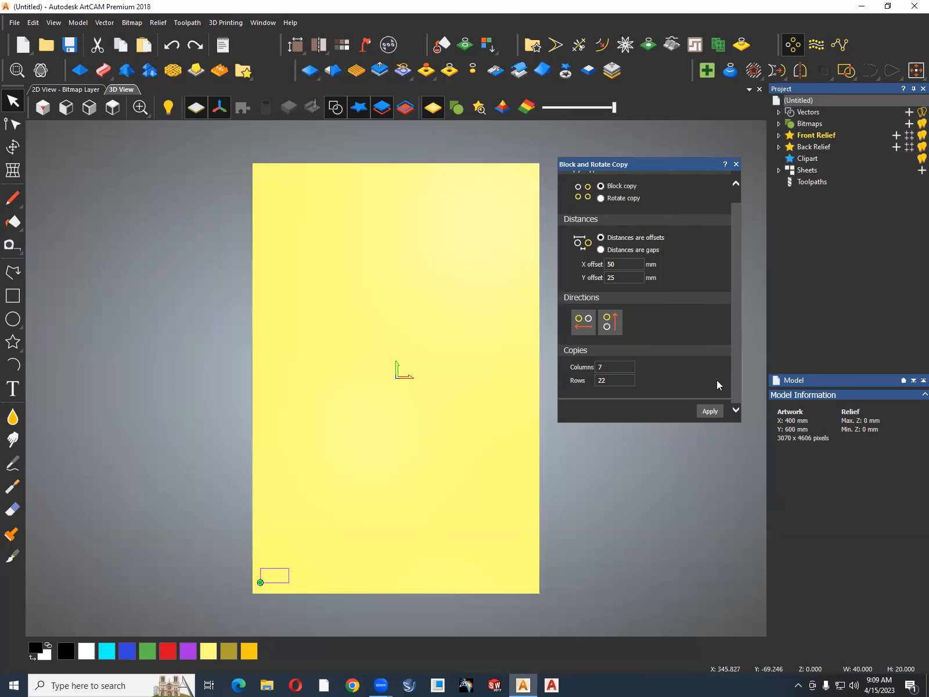
left_click(711, 411)
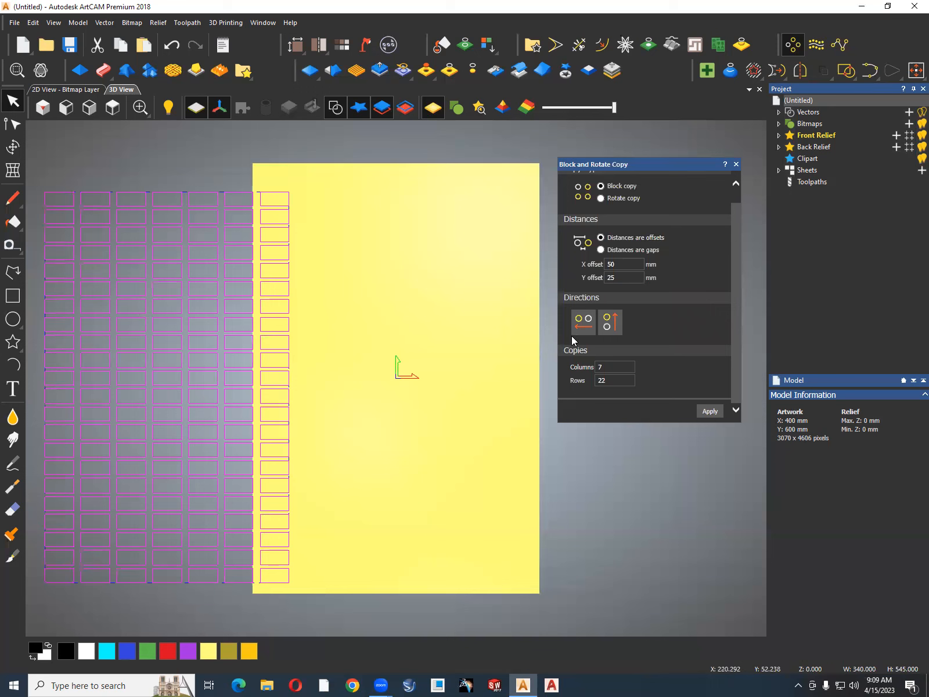
key("ctrl+z")
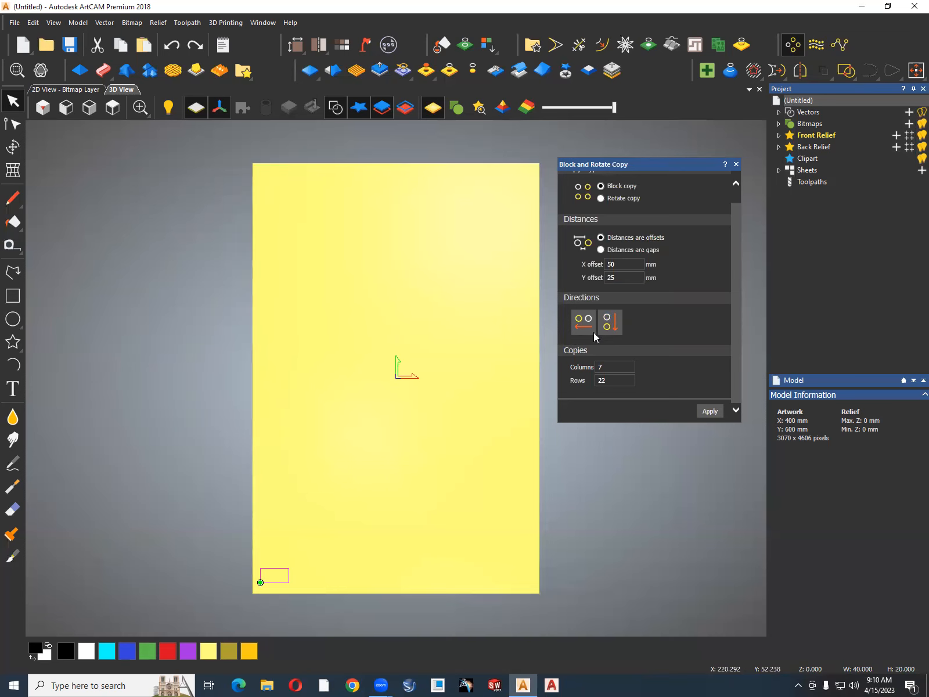
Try the block copy running downward, once with columns to the left and once to the right, undoing each.
scroll(335, 400, "down", 3)
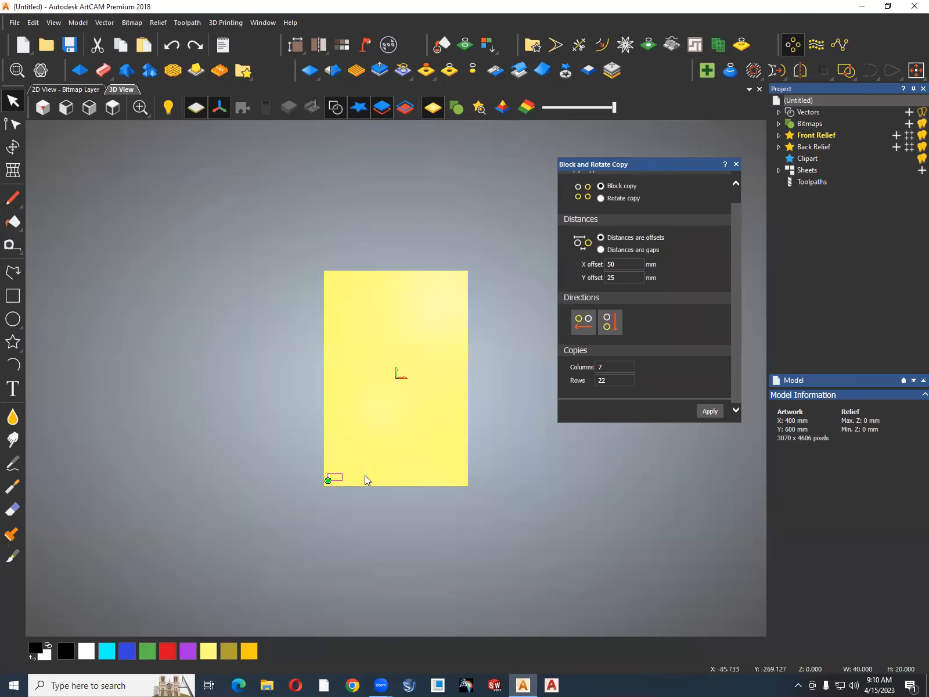
scroll(365, 475, "up", 3)
left_click(709, 411)
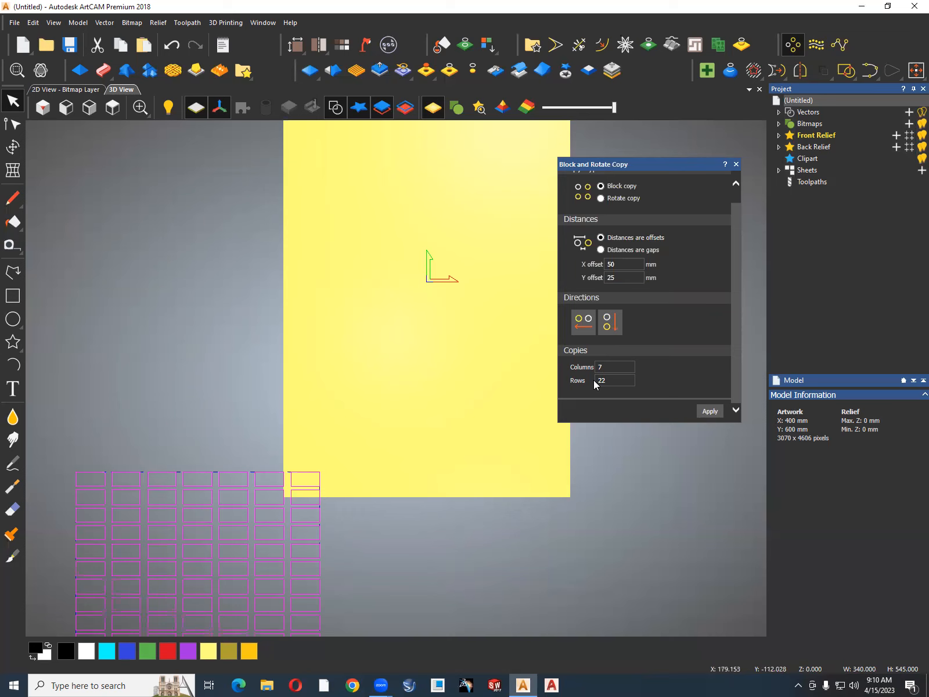
key("ctrl+z")
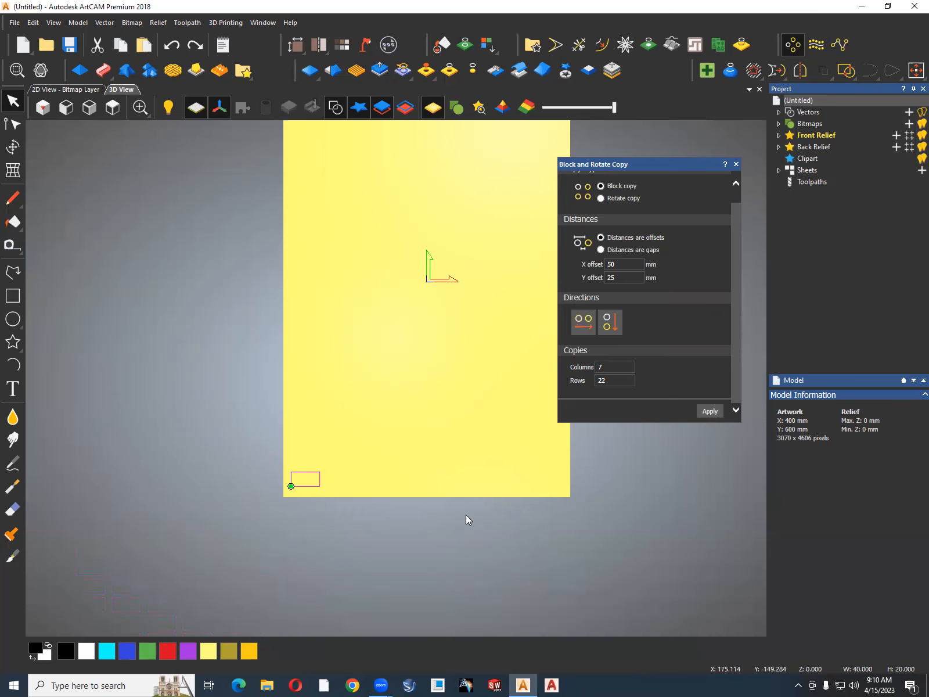
left_click(708, 412)
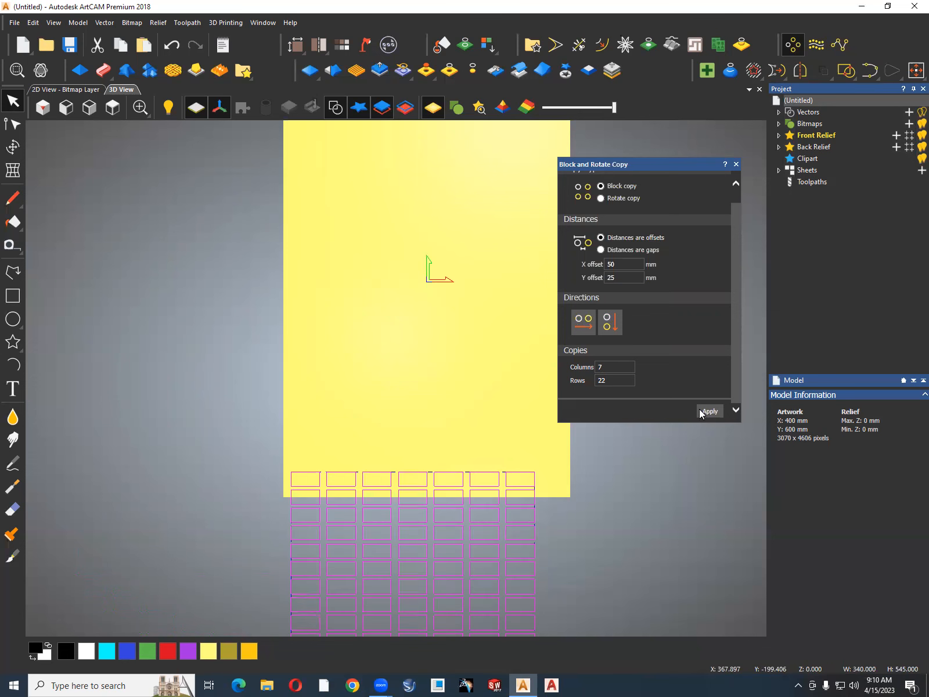
key("ctrl+z")
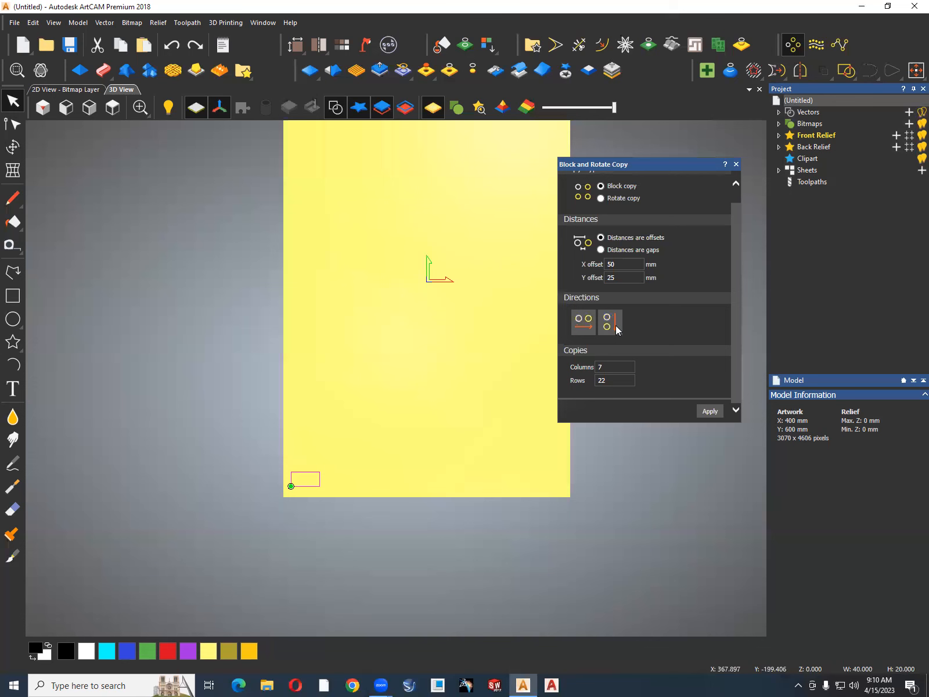
Block copy the rectangle rightward and upward, centre the resulting grid on the artwork, and undo both operations.
left_click(708, 411)
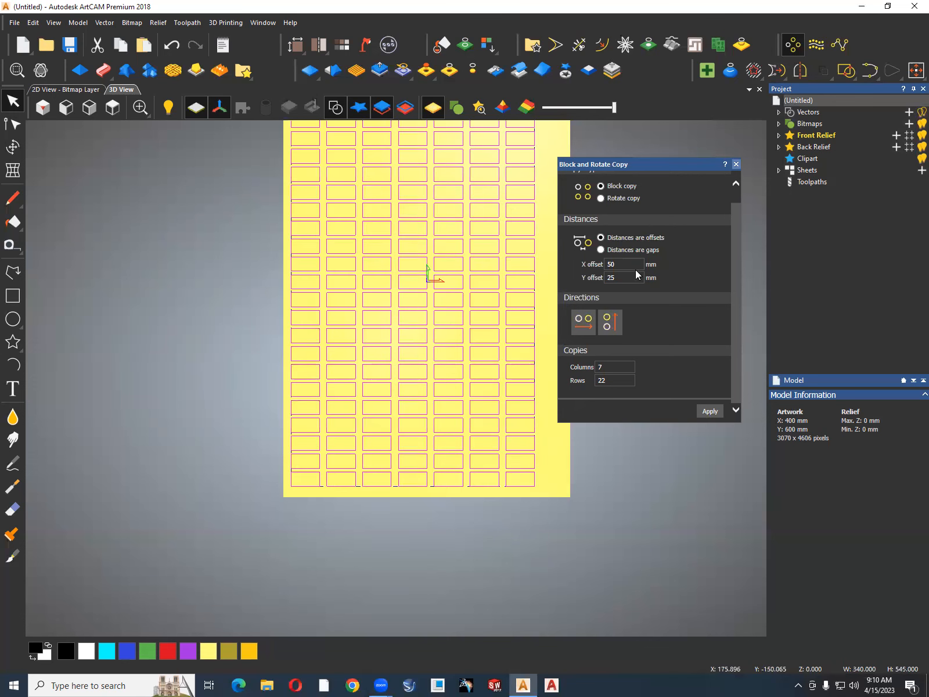
left_click(735, 165)
scroll(560, 324, "down", 2)
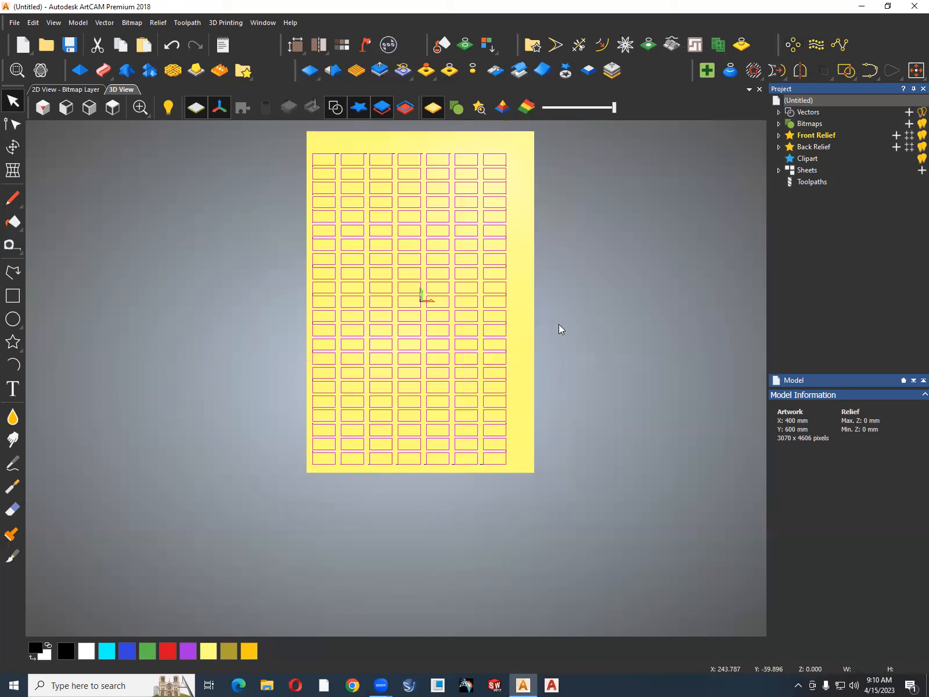
key("F9")
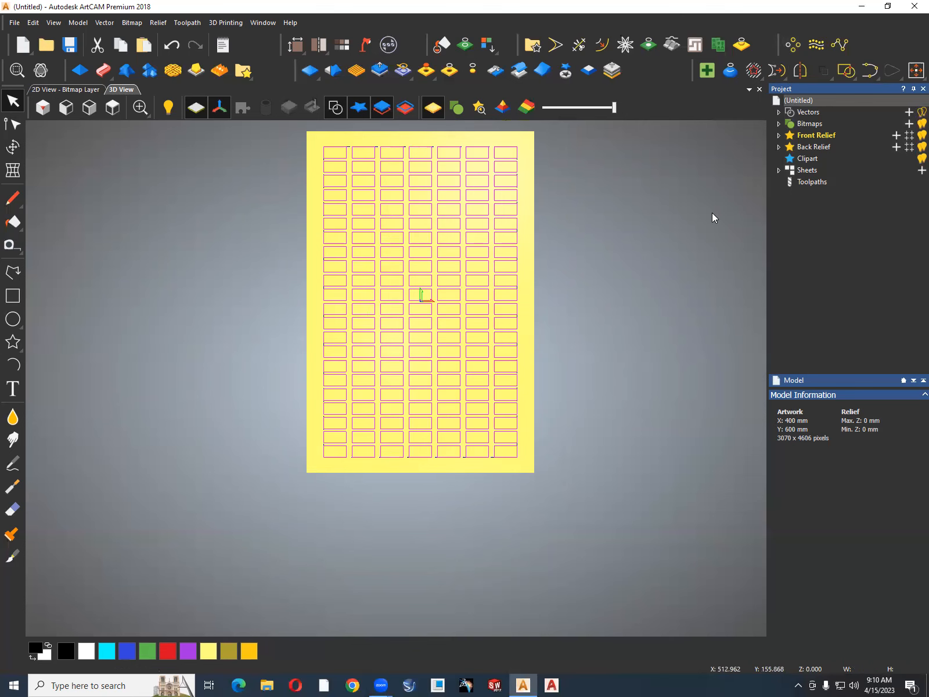
key("ctrl+z")
key("ctrl+z")
Block copy the rectangle with distances as gaps, 10 mm in X and 5 mm in Y.
left_click(792, 45)
left_click(600, 202)
left_click(600, 266)
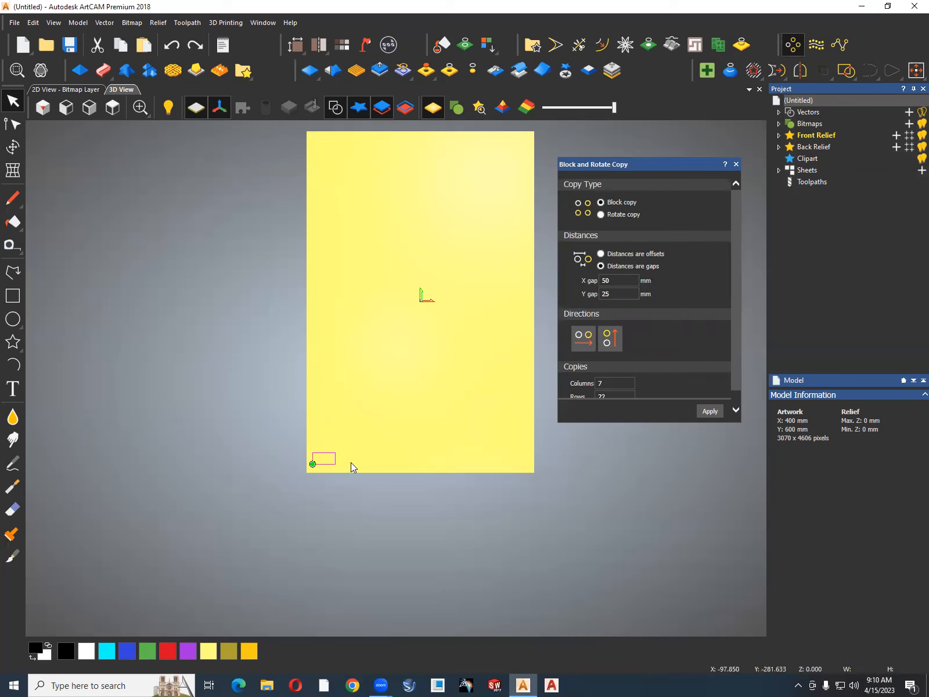
left_click(604, 282)
double_click(599, 284)
type("10")
double_click(609, 294)
type("5")
left_click(710, 412)
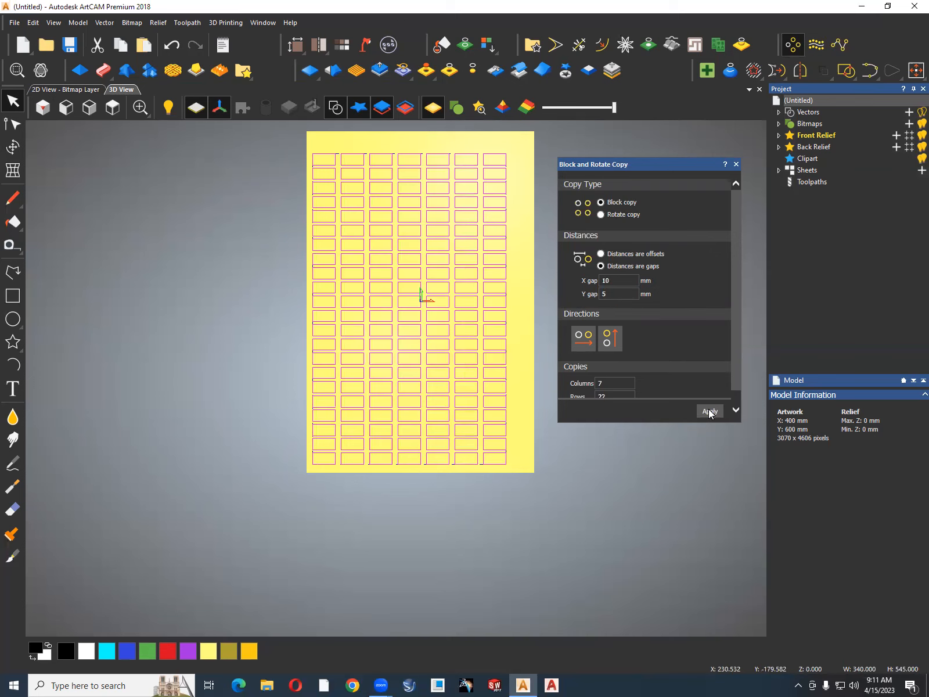
Undo the gap-based block copy and delete the original rectangle.
key("ctrl+z")
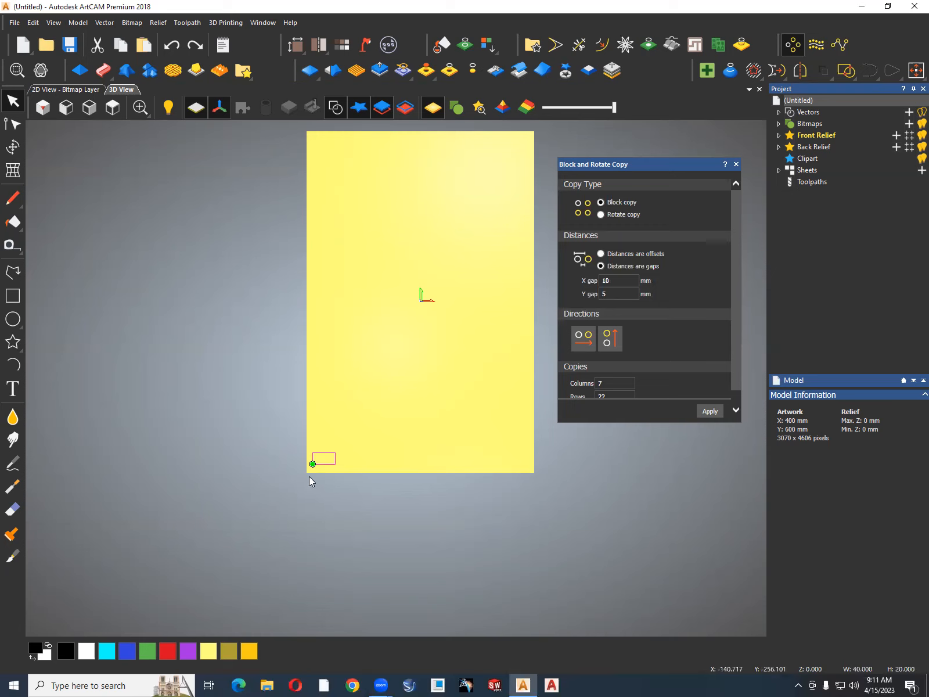
key("Delete")
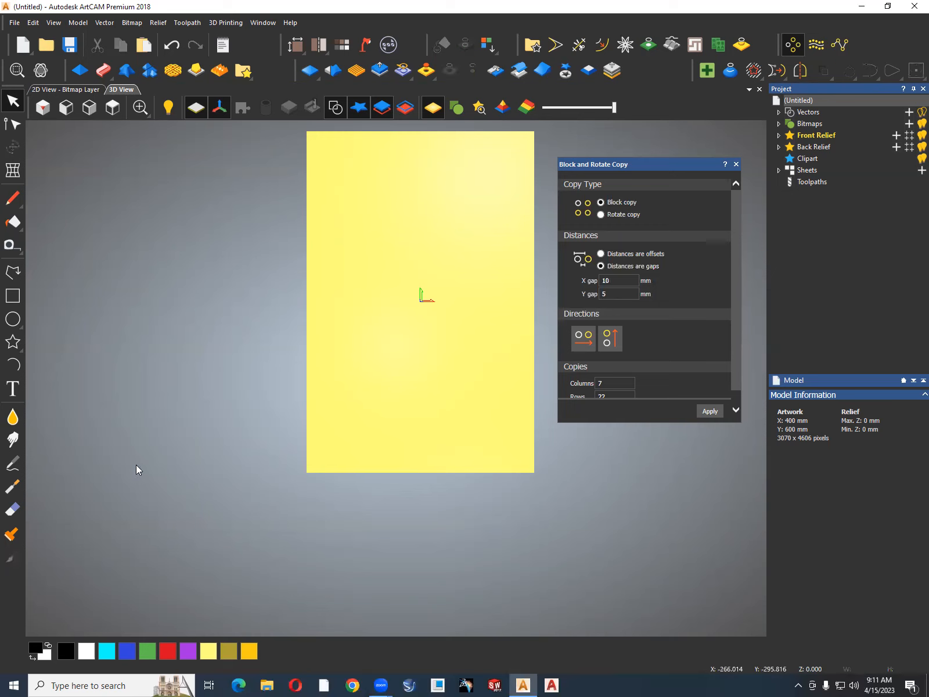
Create a circle with a 20 mm radius near the artwork's lower-left corner.
left_click(13, 319)
left_click_drag(324, 458, 332, 458)
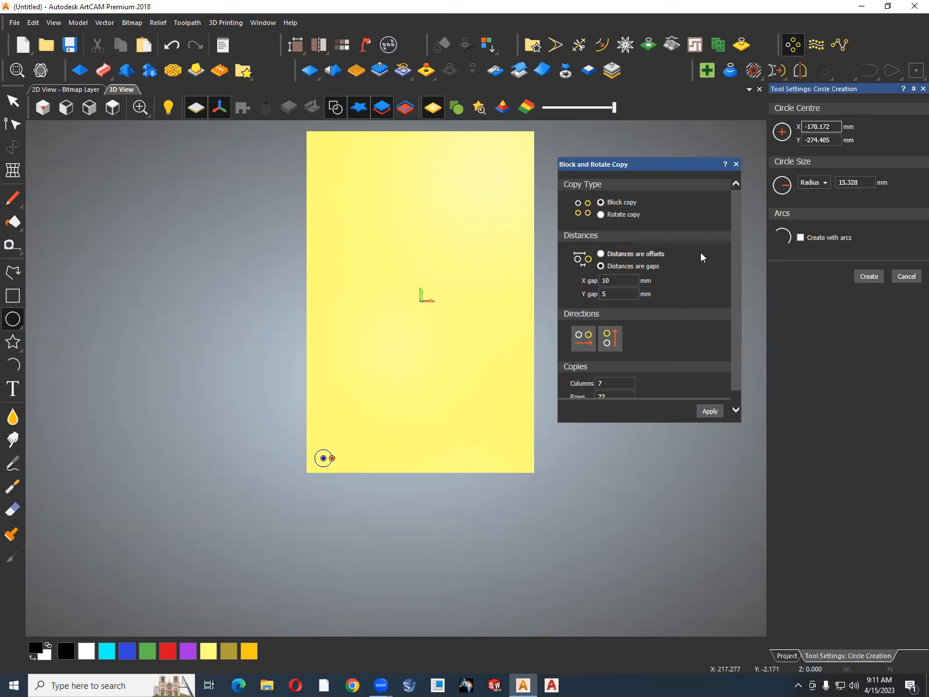
left_click(860, 181)
left_click_drag(860, 181, 840, 183)
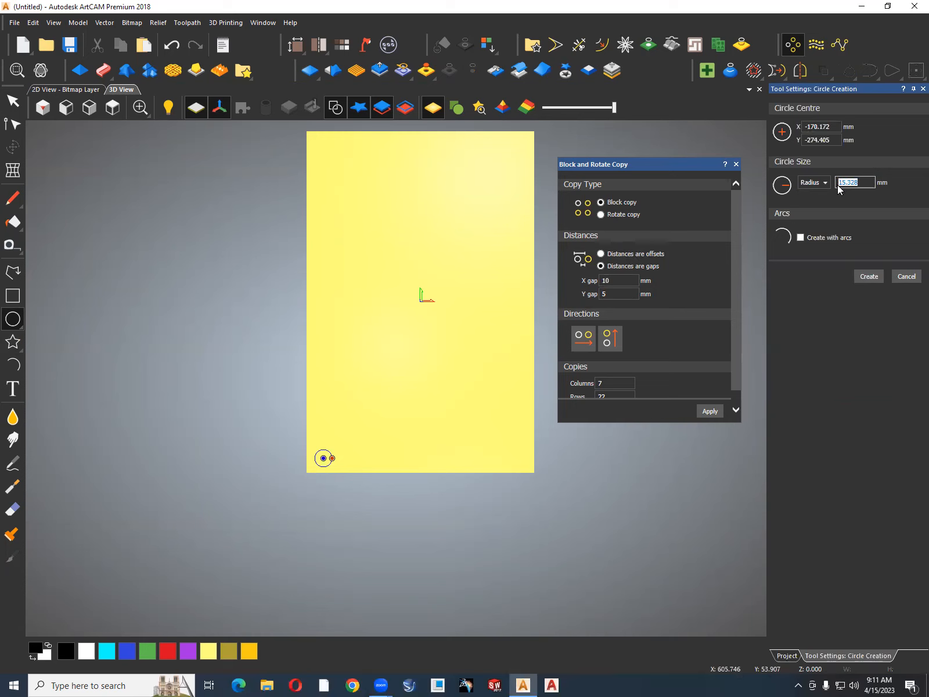
type("20")
left_click(870, 277)
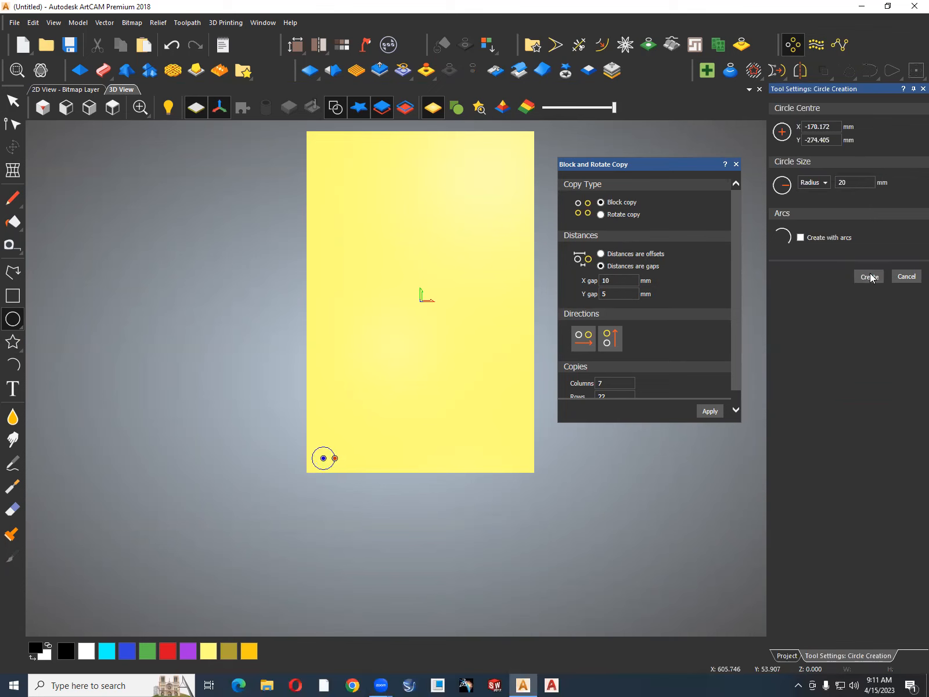
left_click(906, 276)
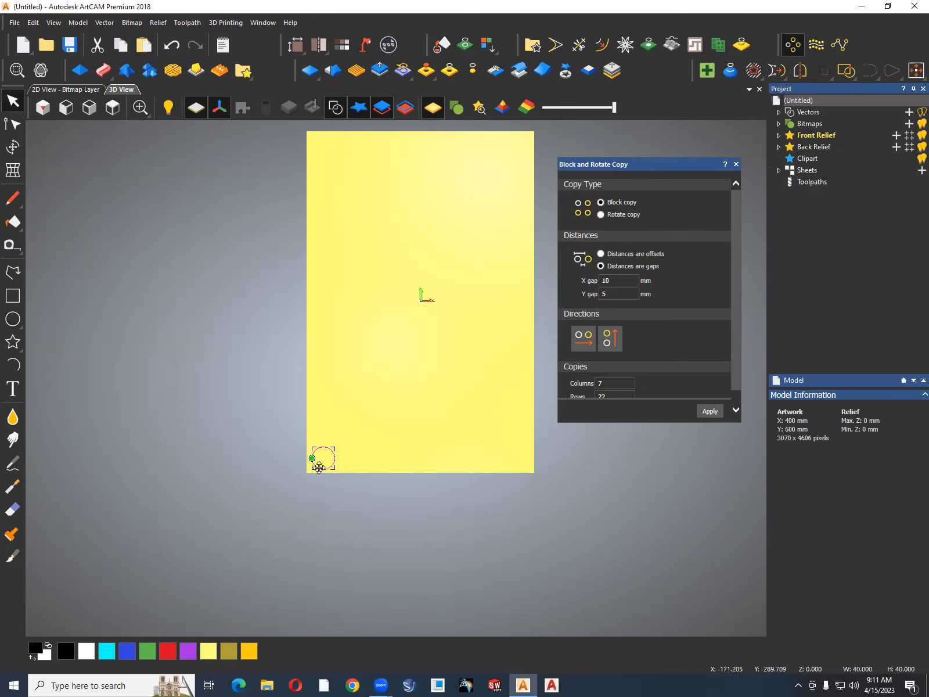
Block copy the circle with the X gap set to 5 mm.
scroll(345, 469, "up", 2)
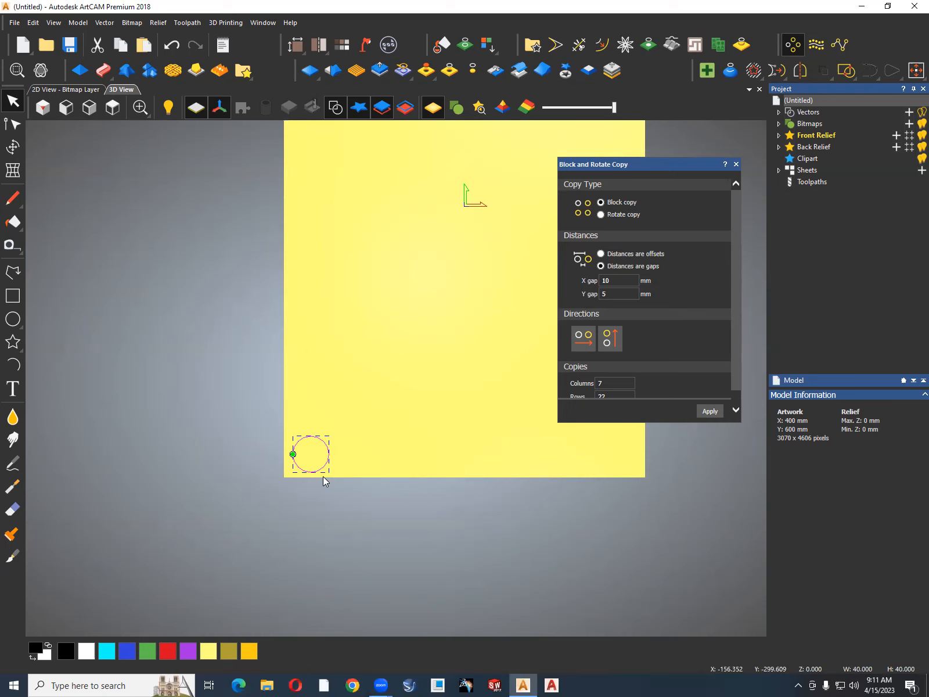
scroll(323, 479, "down", 4)
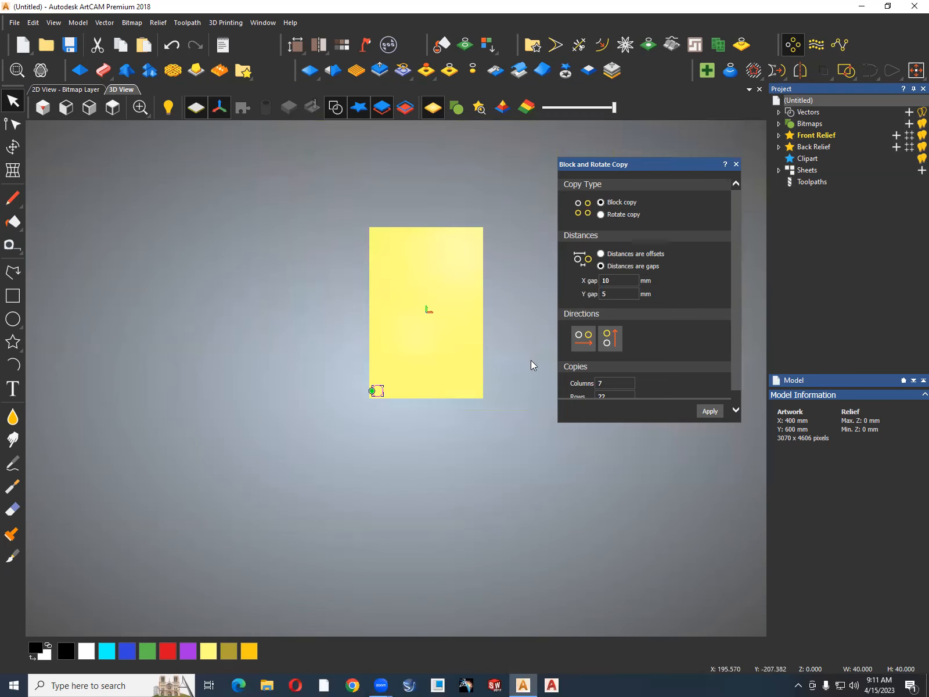
double_click(606, 281)
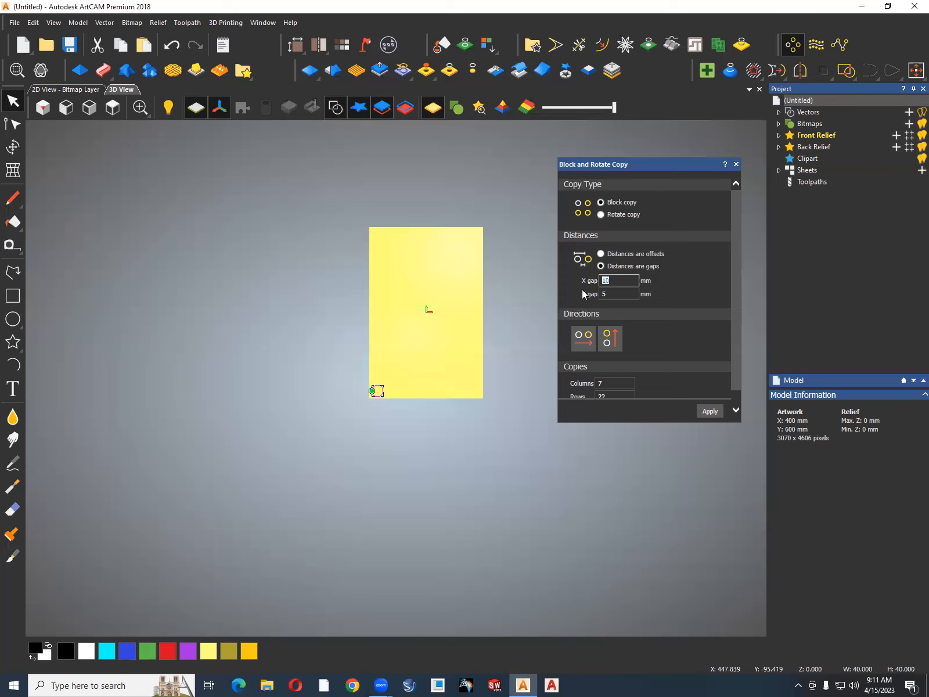
type("5")
scroll(476, 291, "up", 2)
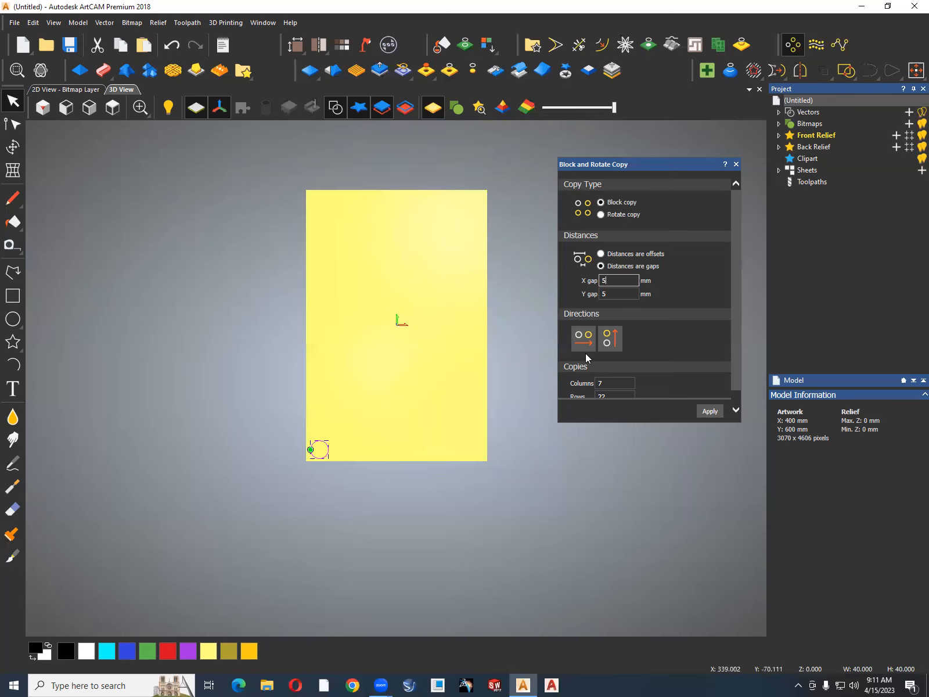
left_click(708, 411)
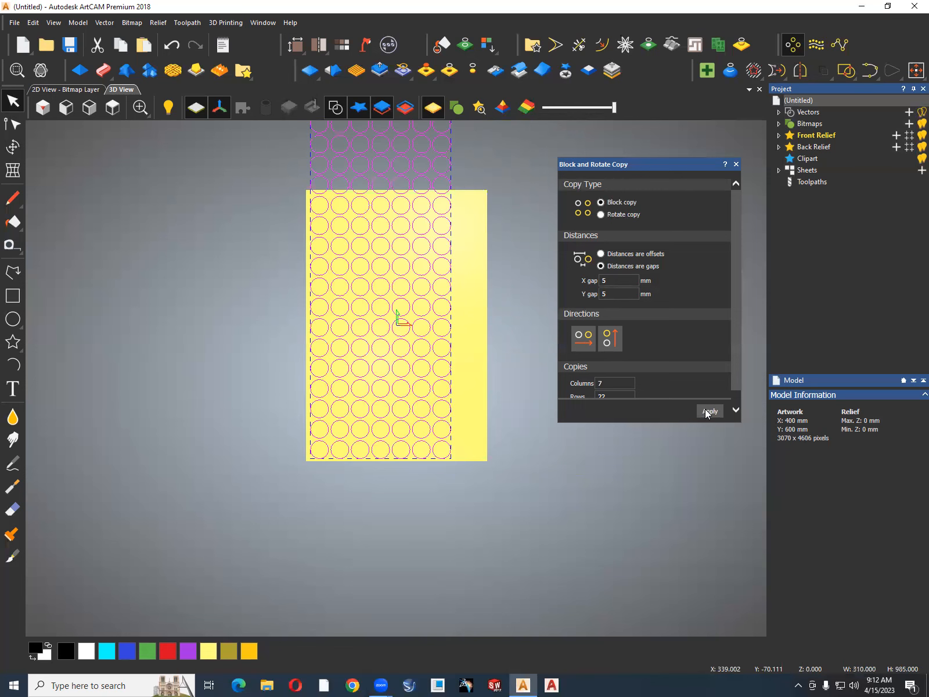
scroll(388, 349, "up", 3)
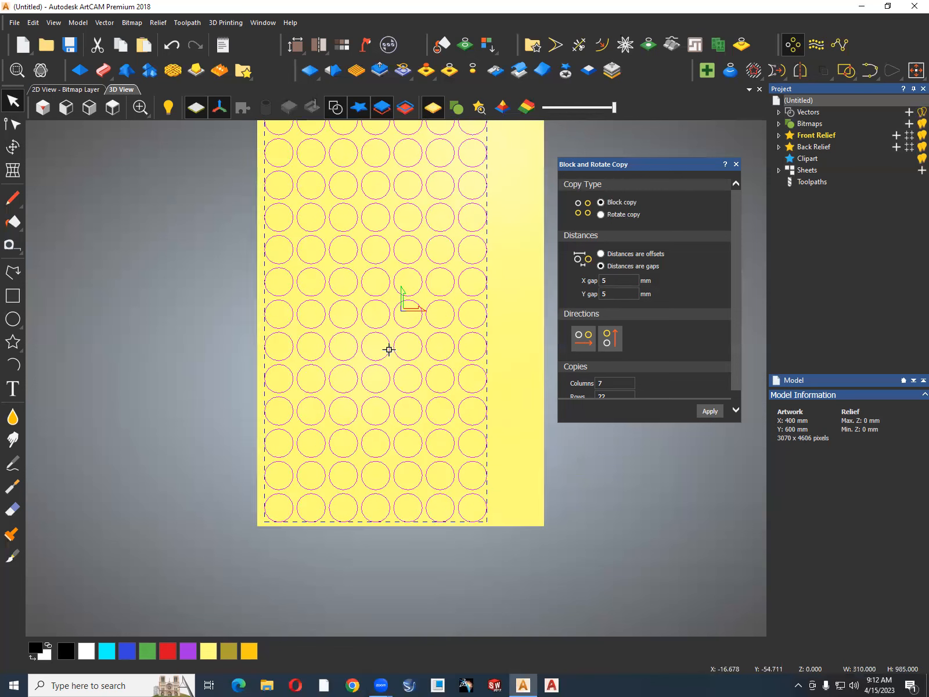
scroll(389, 349, "down", 5)
scroll(388, 349, "down", 2)
scroll(388, 349, "up", 2)
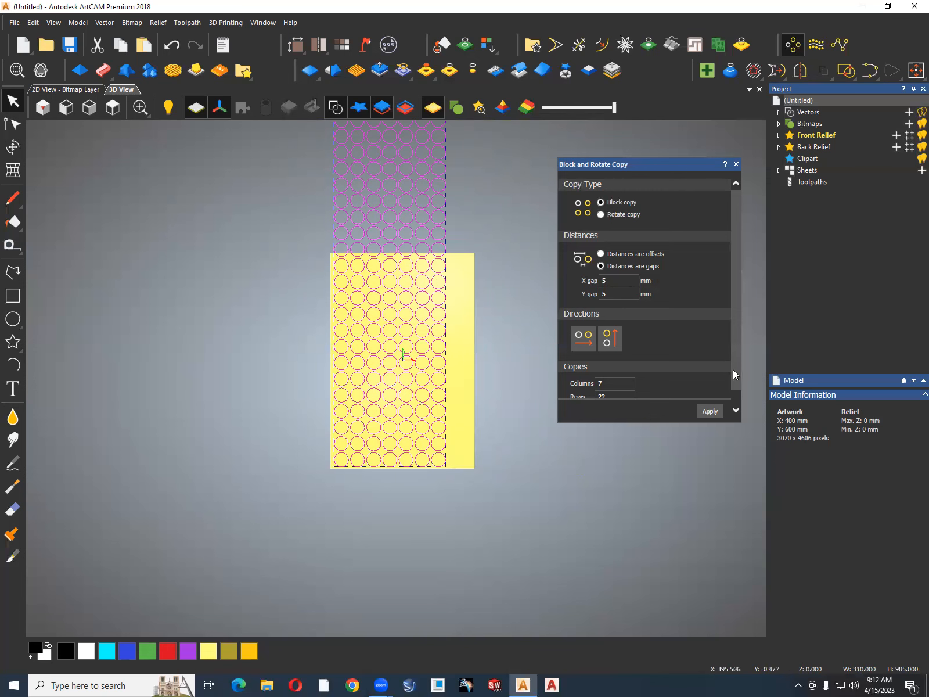
Try block copying the circle with 16 rows and undo the result.
left_click_drag(735, 386, 645, 397)
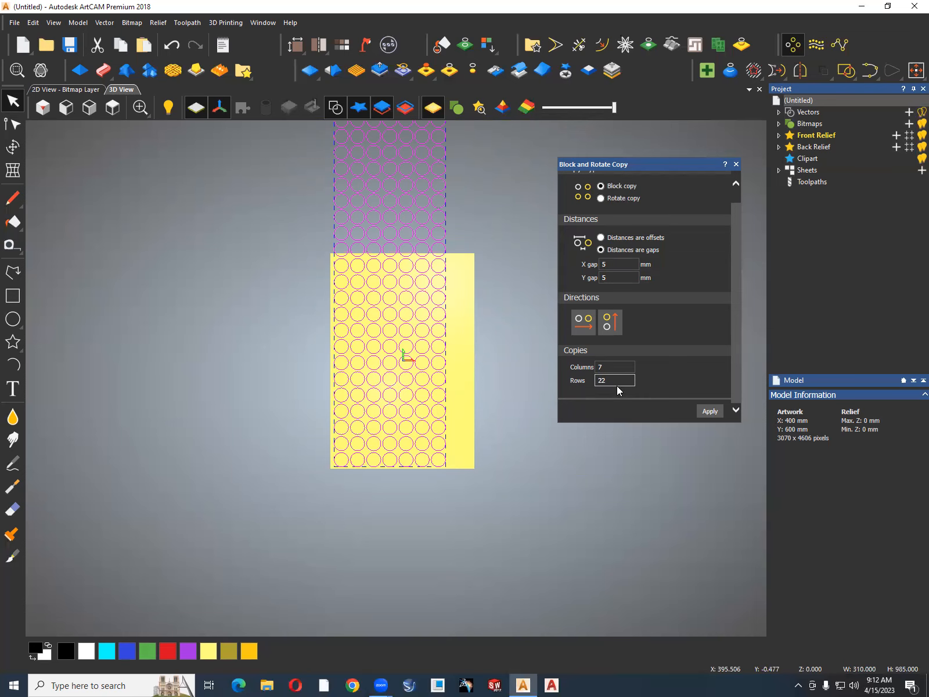
left_click_drag(617, 388, 582, 393)
type("16")
left_click(710, 411)
key("ctrl+z")
Set the rows to 13 and block copy the circle.
left_click_drag(613, 384, 583, 387)
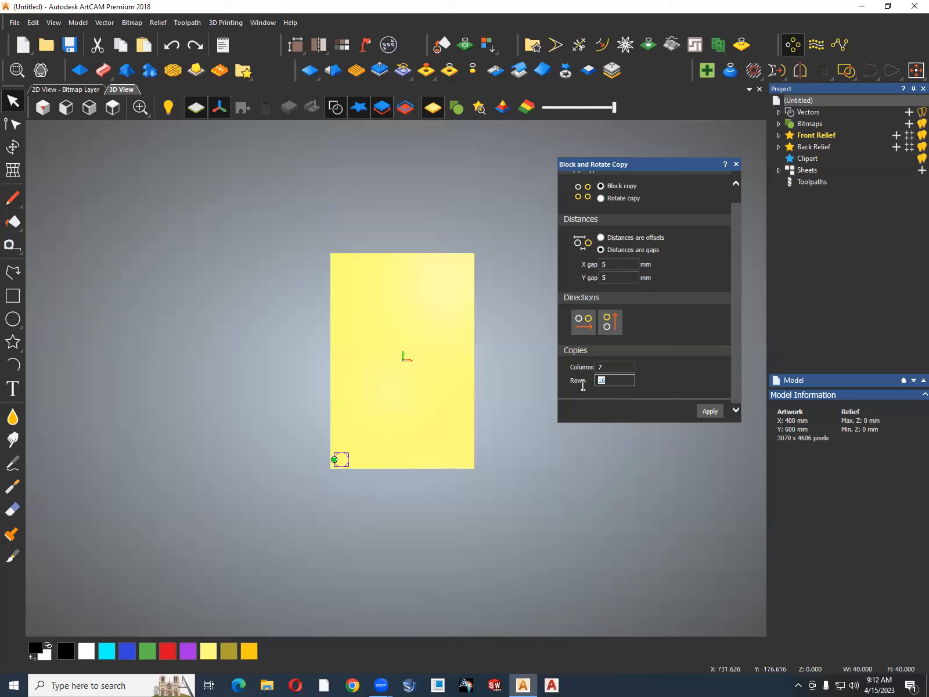
type("13")
left_click(708, 414)
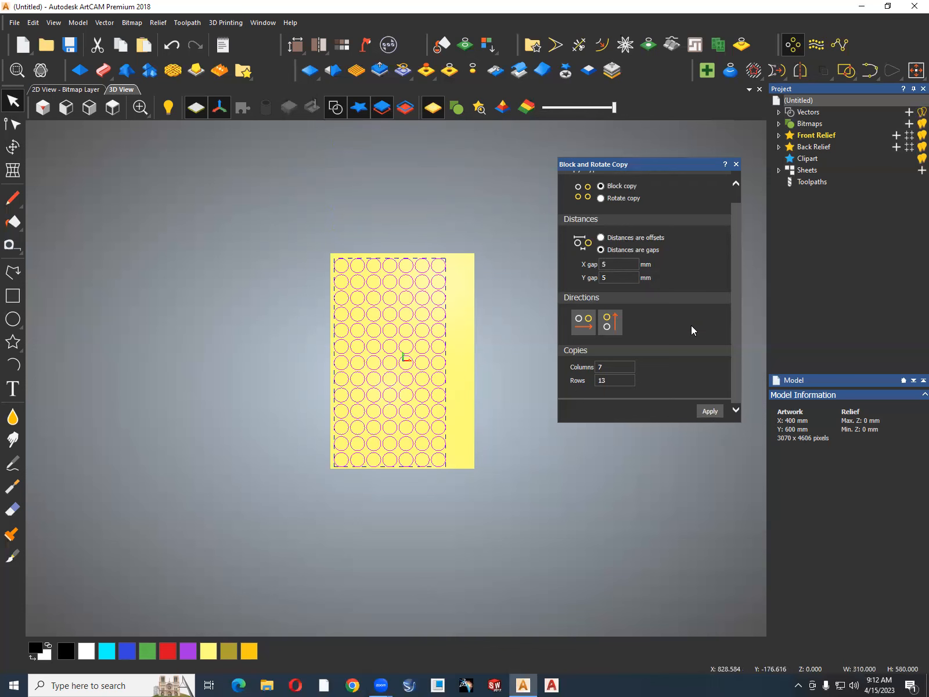
Undo the last block copy and copy the circle again with 8 columns.
left_click(622, 370)
key("ctrl+z")
left_click_drag(621, 369, 568, 372)
type("8")
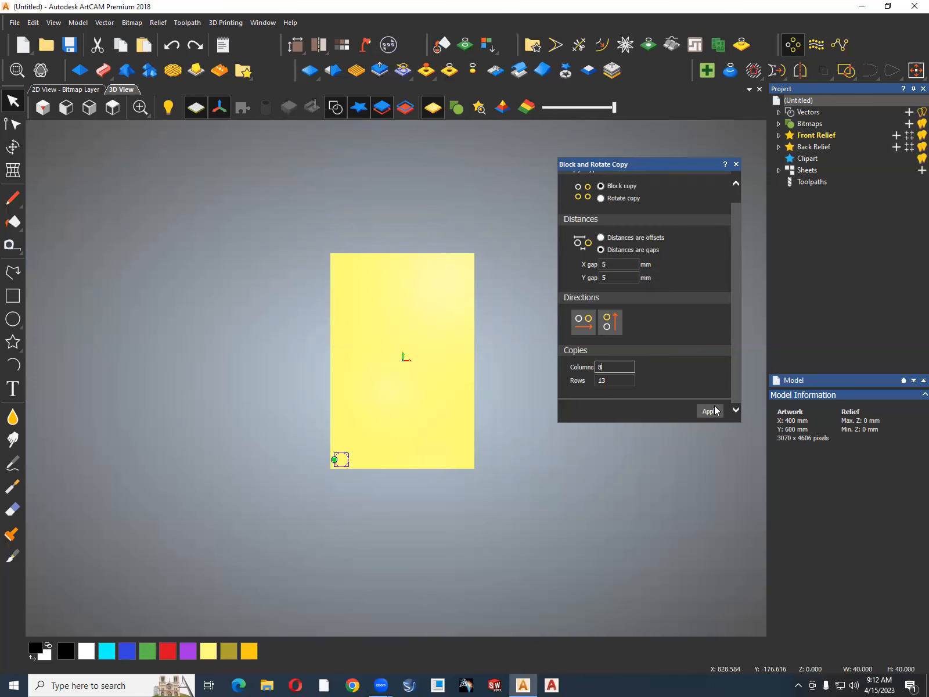
left_click(714, 411)
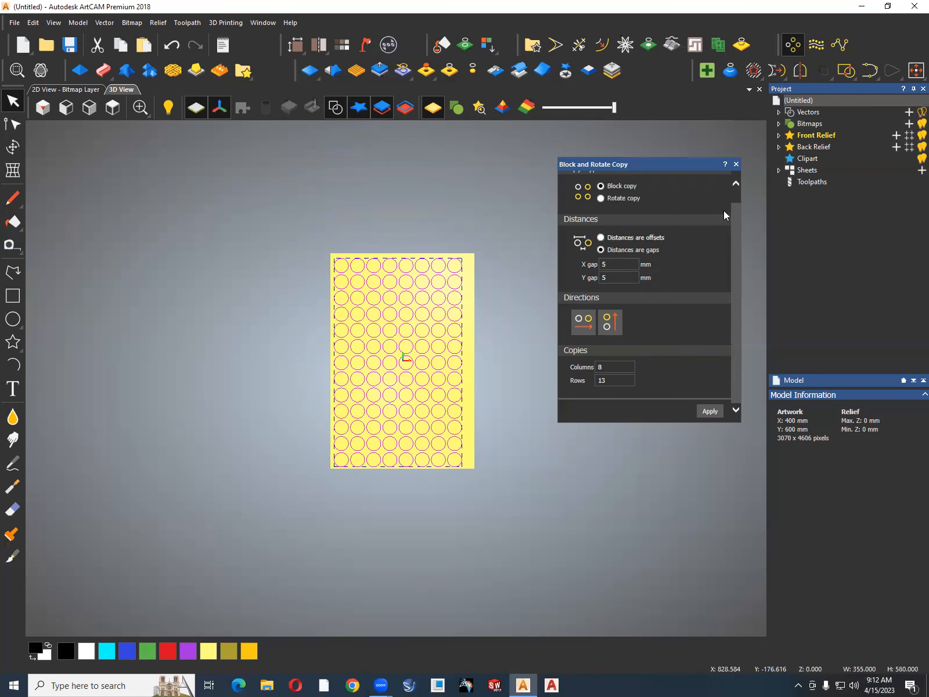
Centre the grid of circles on the artwork, closing the copy settings, and delete all the circles.
left_click(737, 164)
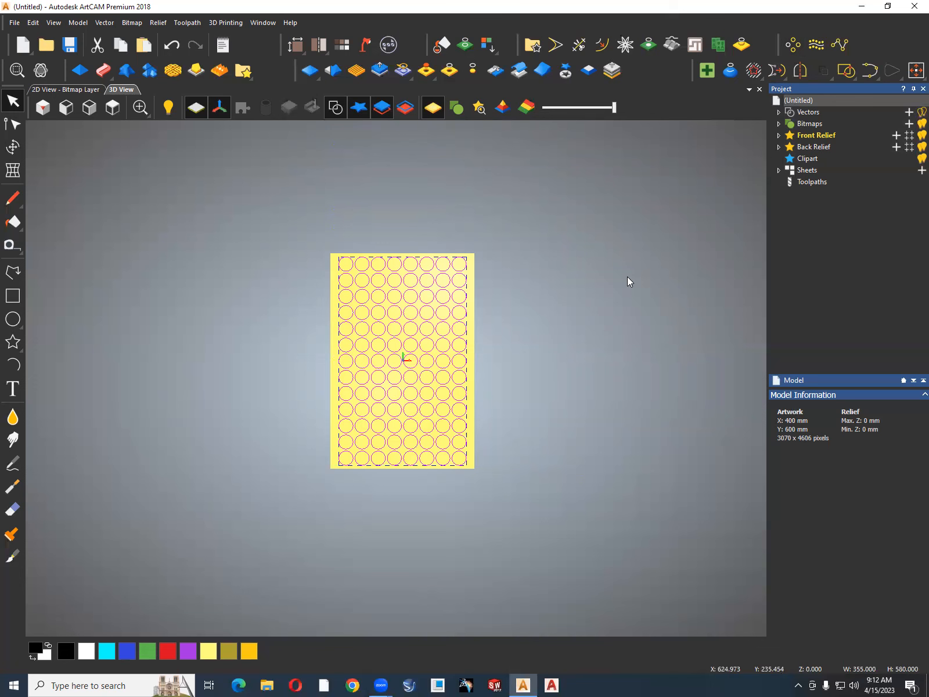
left_click_drag(476, 234, 332, 474)
key("Delete")
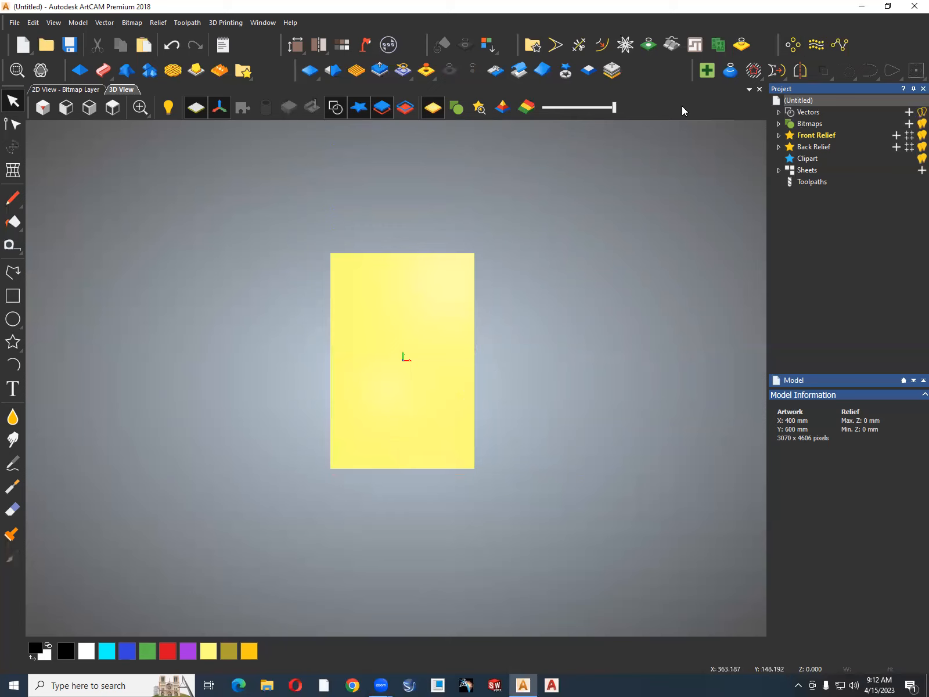
Draw a left-bulging arc of about 37 mm radius in the artwork's upper half, its ends about 58 mm apart vertically.
scroll(400, 311, "up", 4)
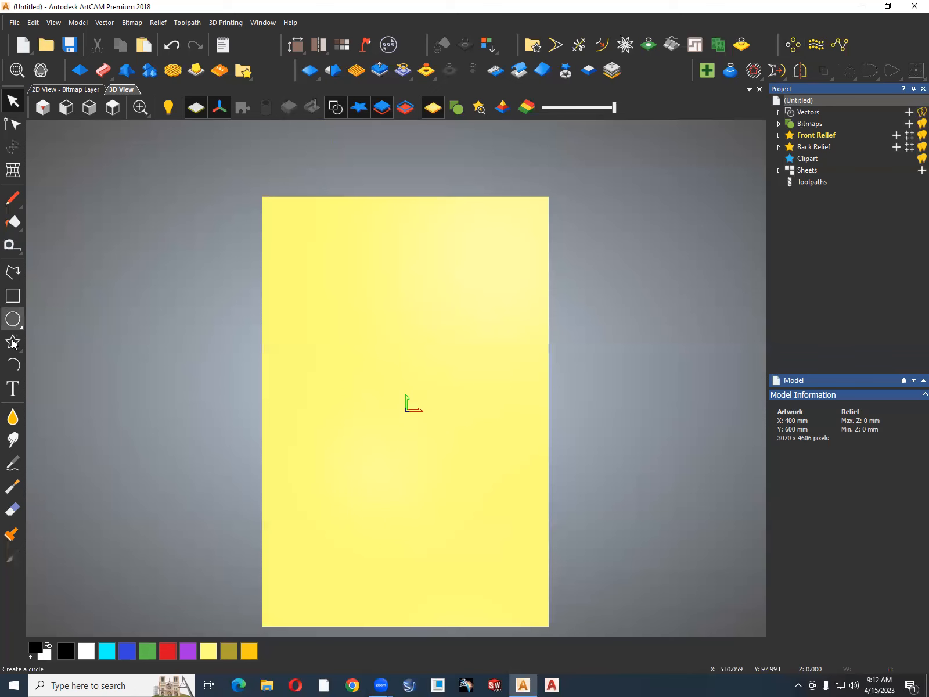
left_click(16, 364)
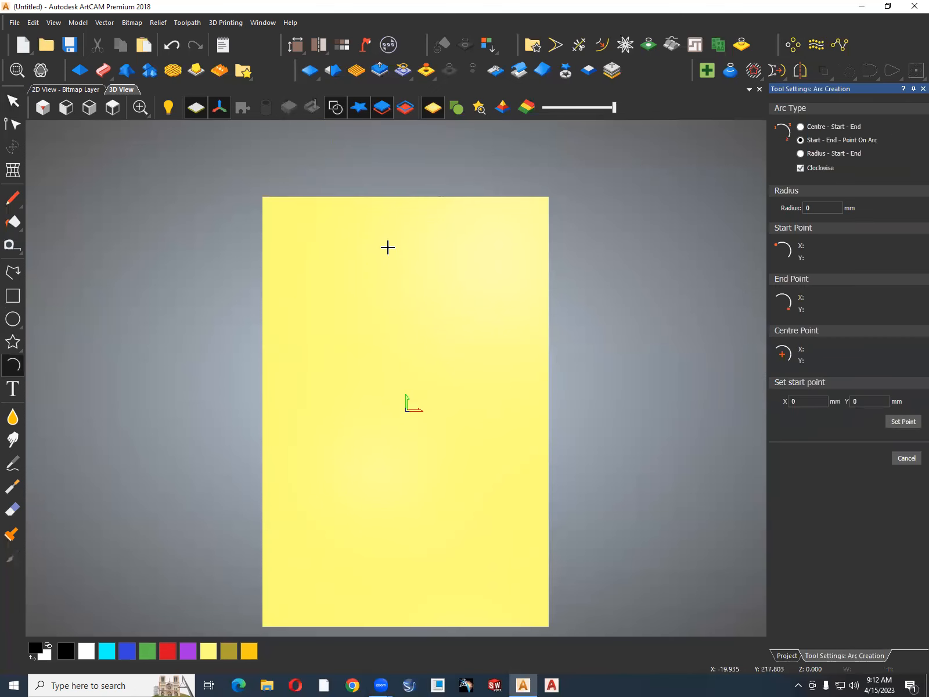
left_click(388, 245)
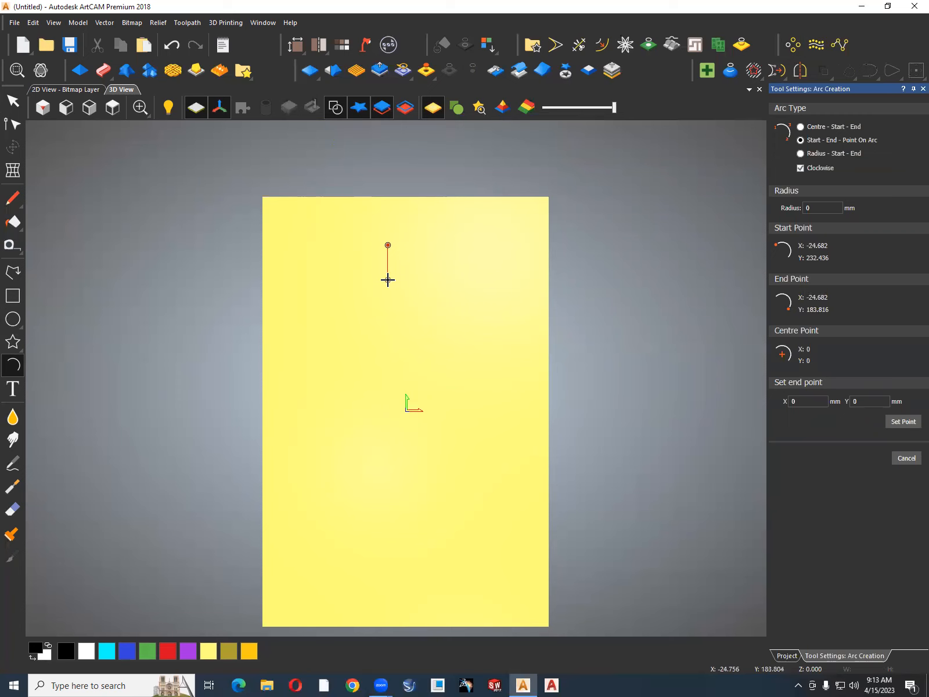
left_click(440, 244)
left_click(388, 287)
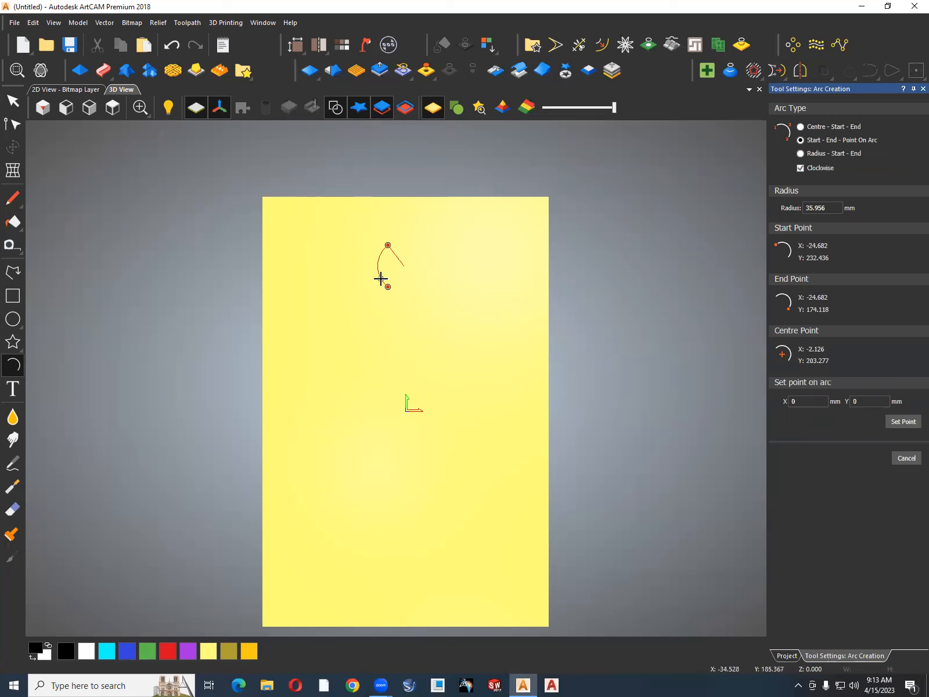
left_click(381, 279)
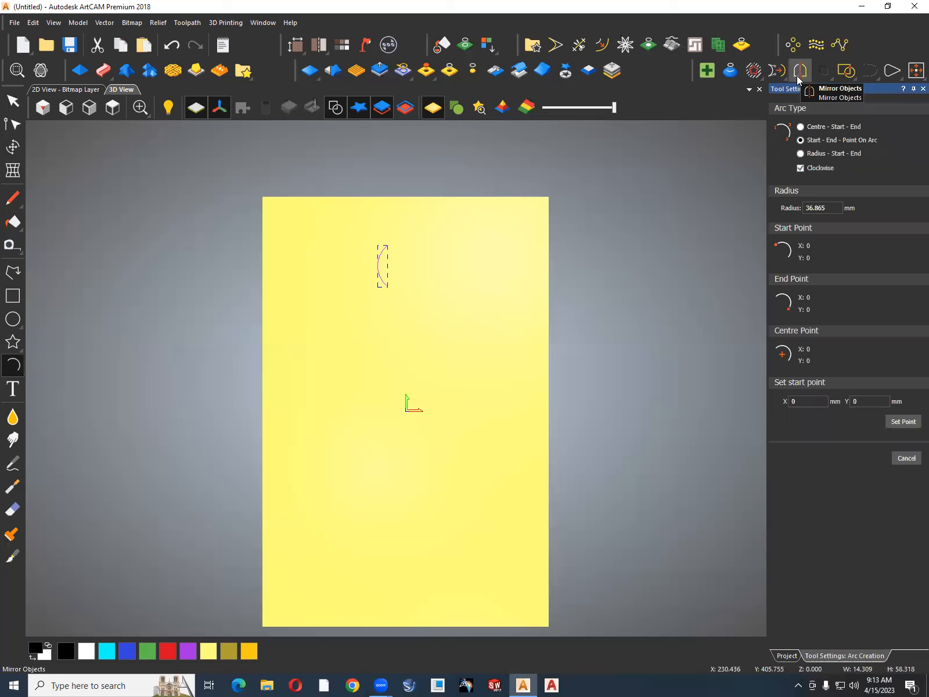
Draw a right-bulging arc of about 38 mm radius between the first arc's endpoints to form a leaf shape.
scroll(393, 255, "up", 2)
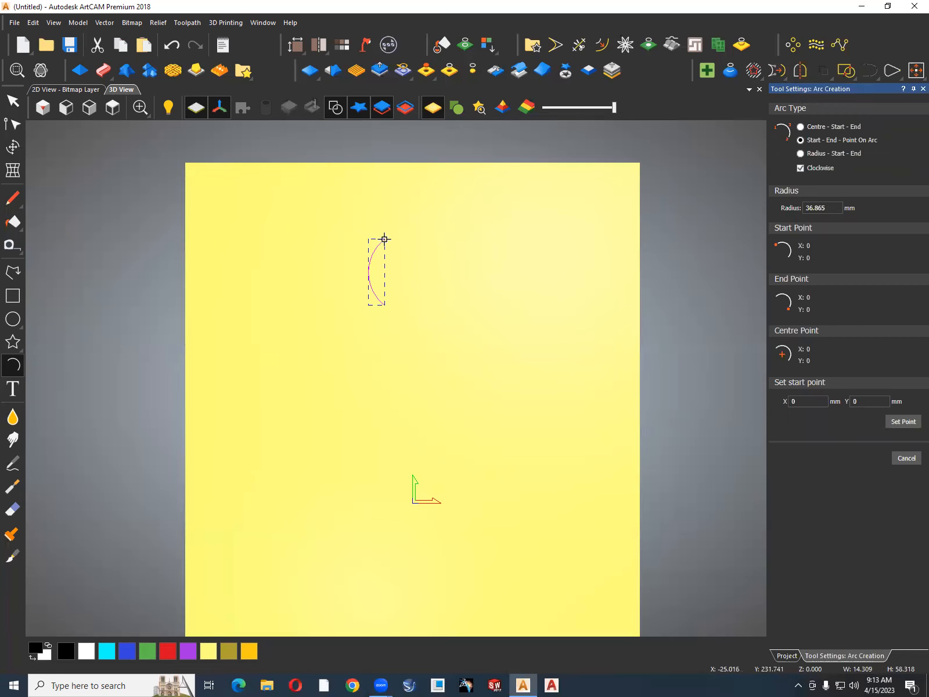
left_click(384, 238)
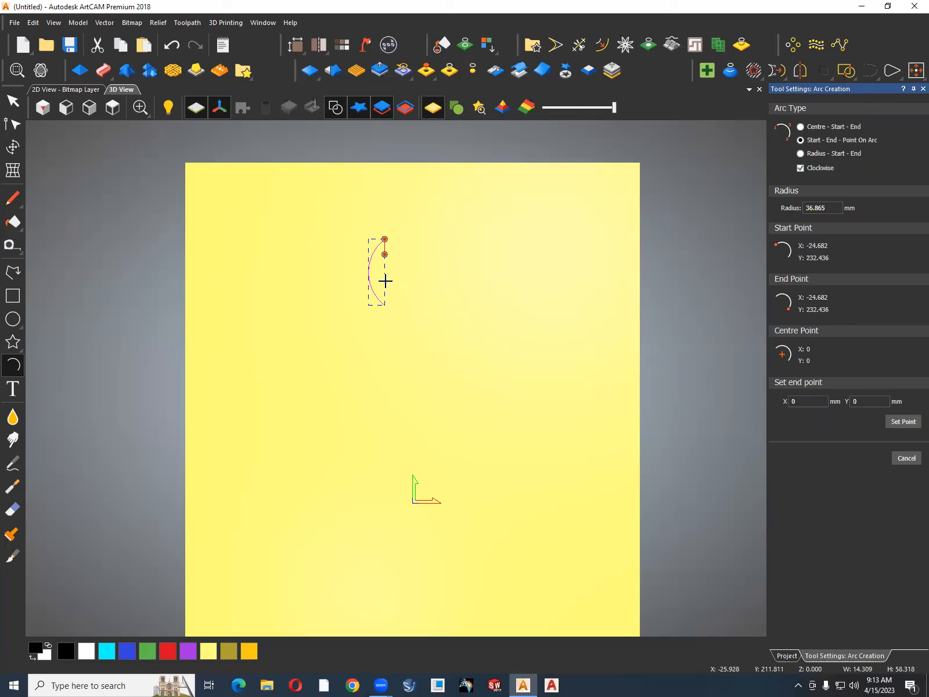
left_click(385, 305)
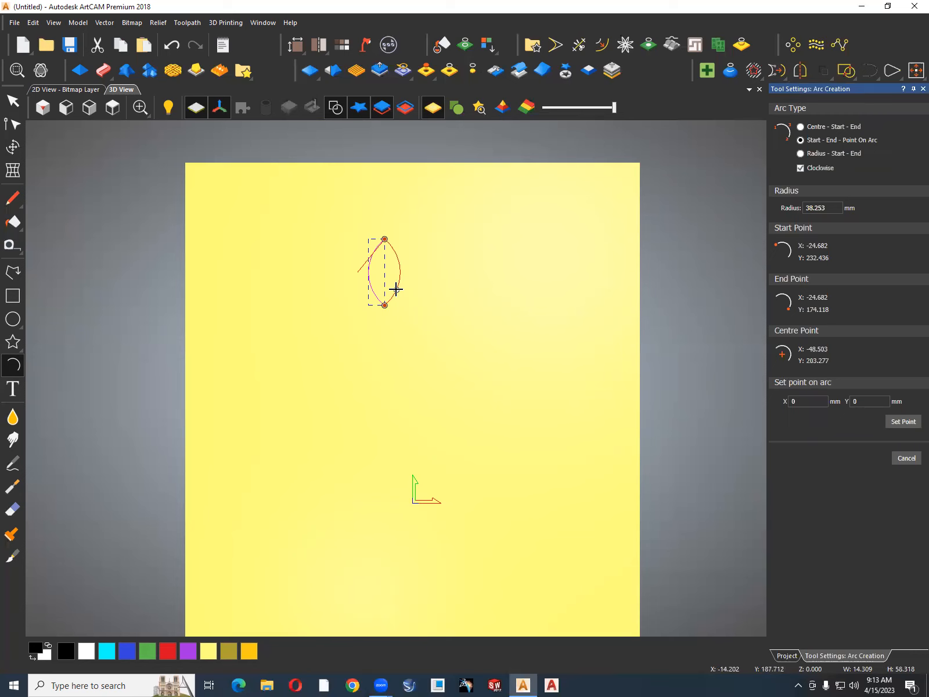
left_click(396, 289)
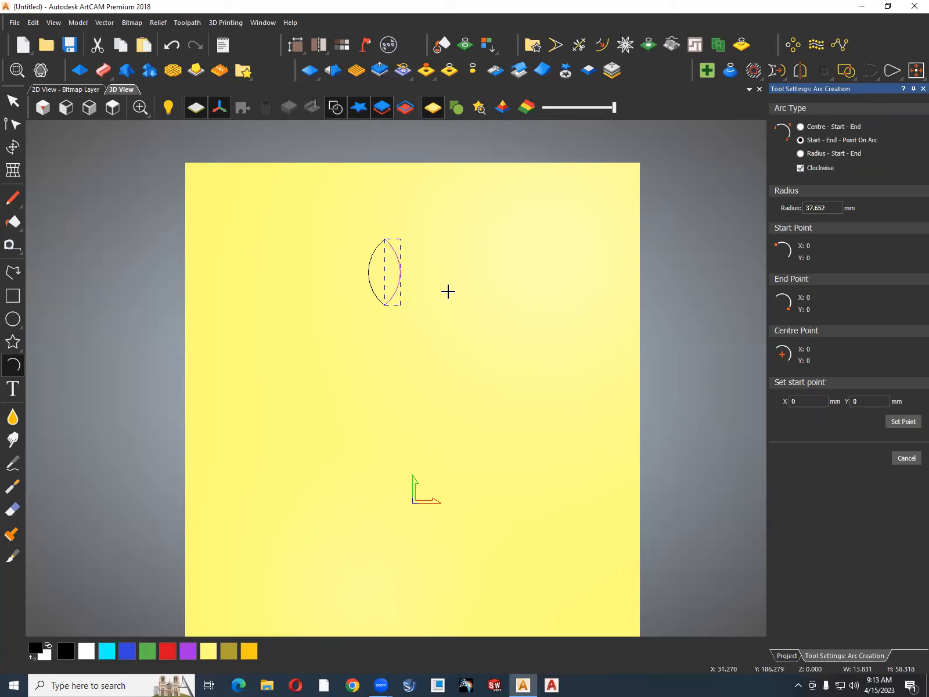
key("Escape")
Join the two arcs at their coincident nodes into one closed leaf vector.
left_click_drag(418, 230, 338, 332)
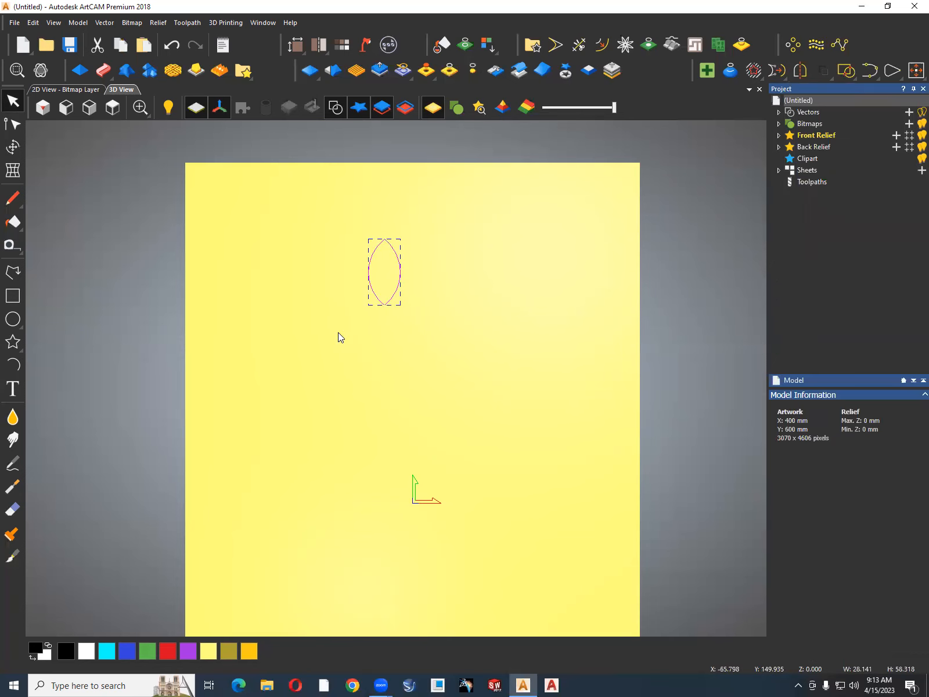
left_click(870, 71)
left_click(677, 248)
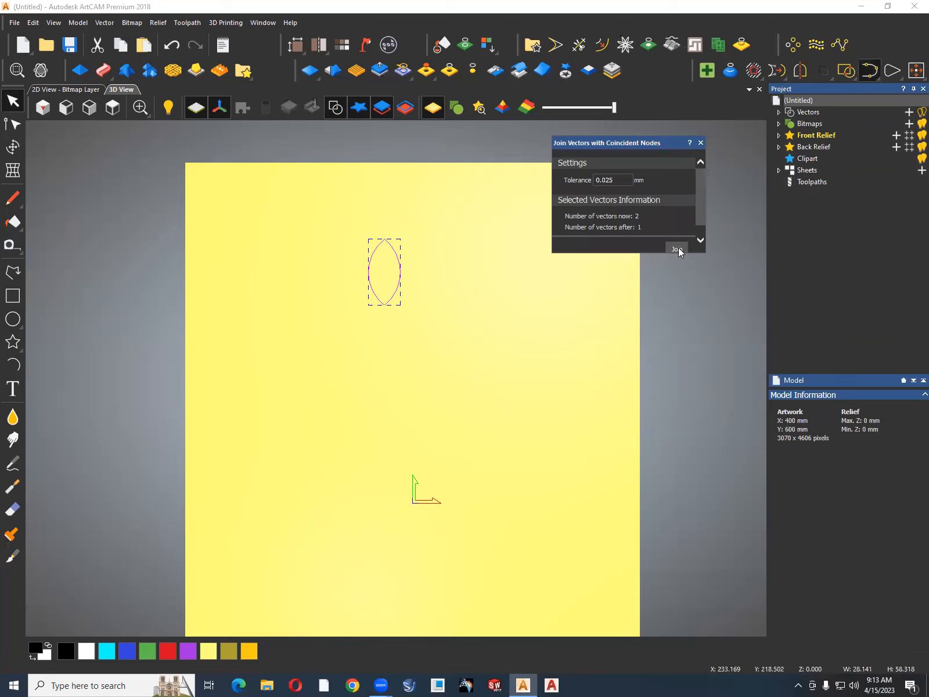
left_click(701, 143)
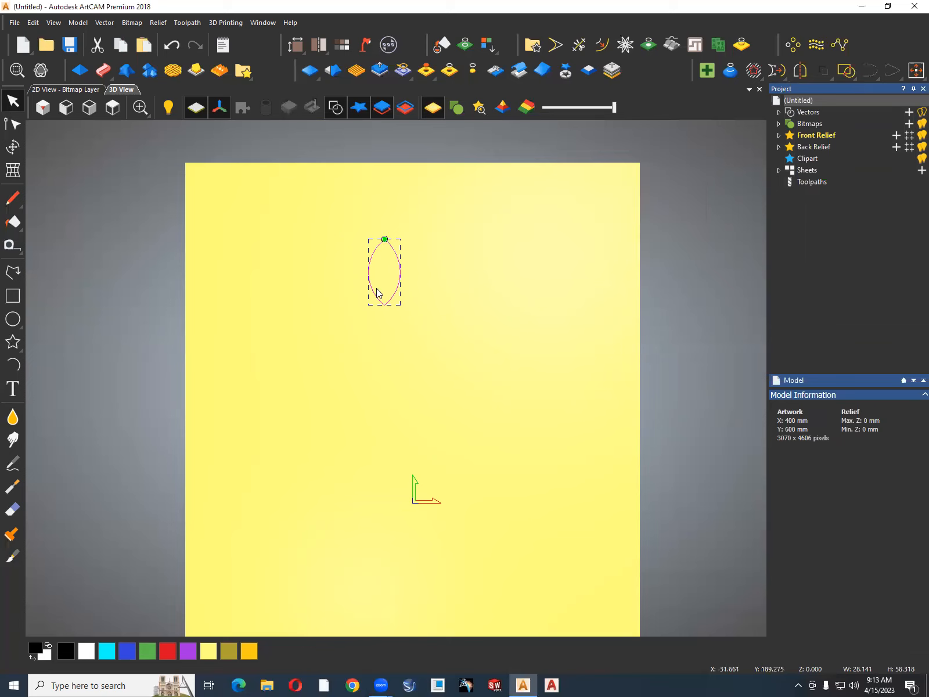
Rotate copy the leaf as 16 objects over a total of 90 degrees, with the rotation centre just below its lower tip.
left_click(795, 46)
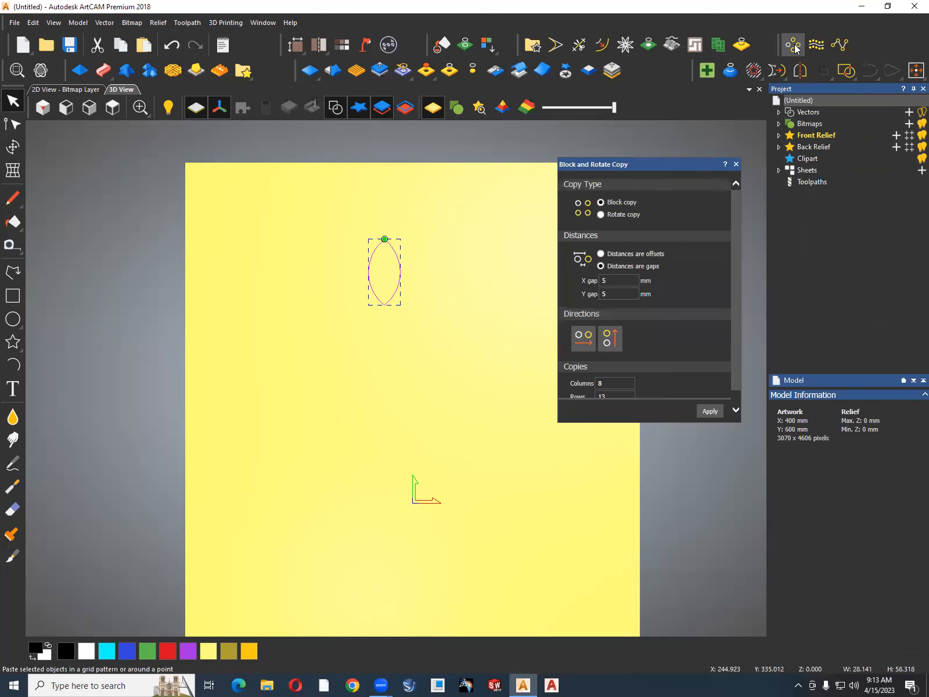
left_click(614, 215)
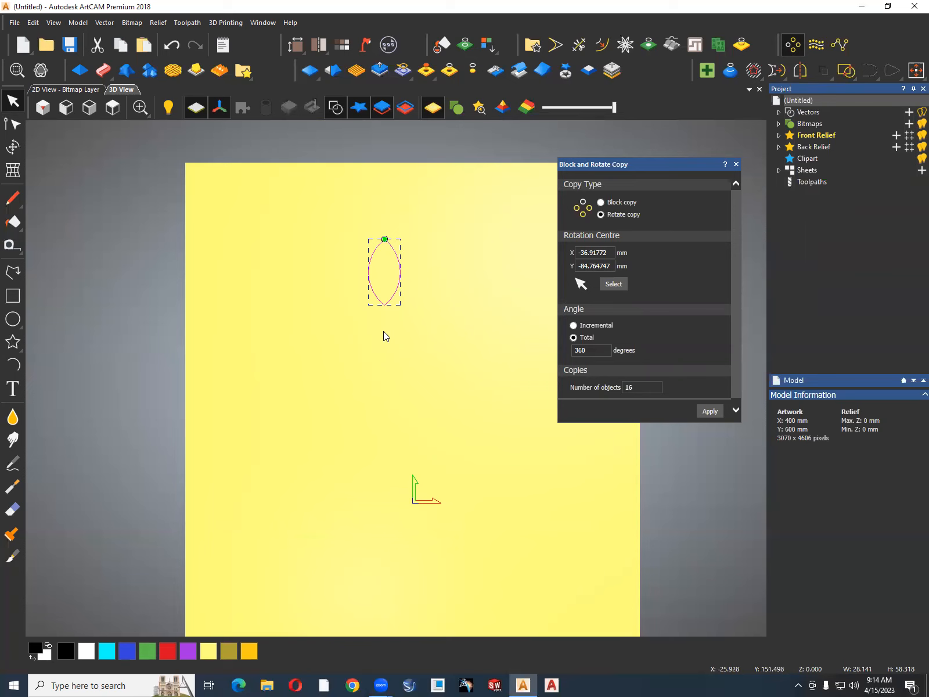
left_click(613, 284)
left_click(385, 332)
left_click_drag(592, 349, 566, 353)
left_click(705, 411)
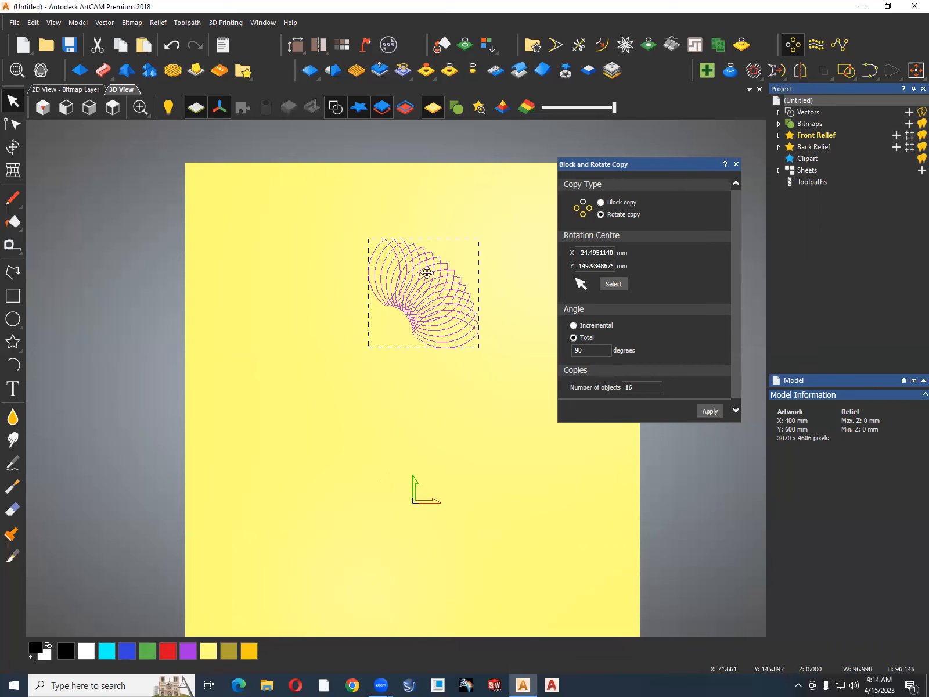
scroll(478, 261, "up", 2)
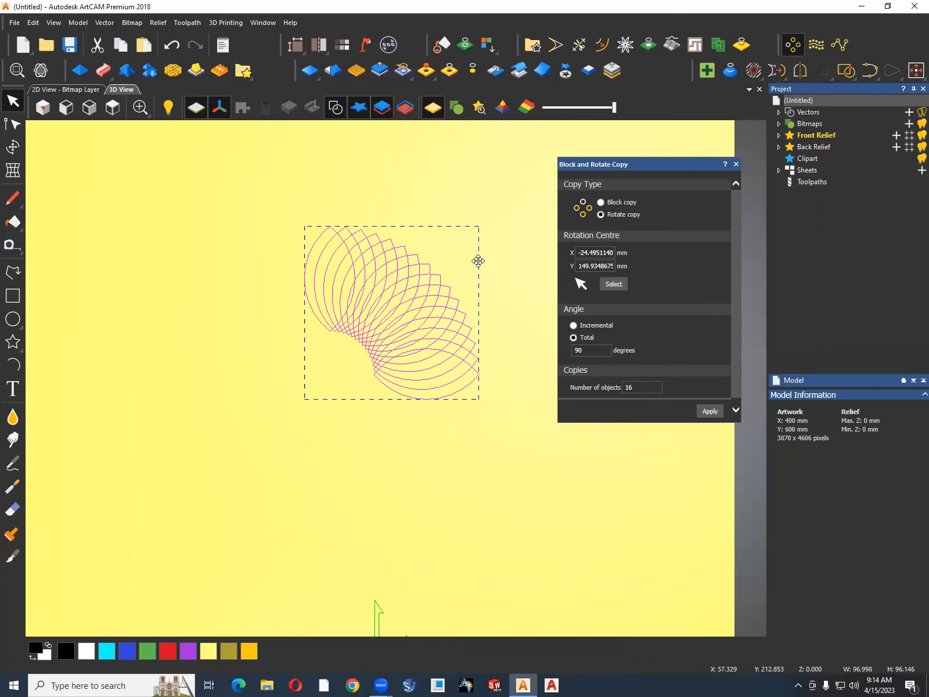
Try rotate copying the leaf over a total of 180 degrees and undo the result.
double_click(591, 351)
type("180")
left_click(706, 411)
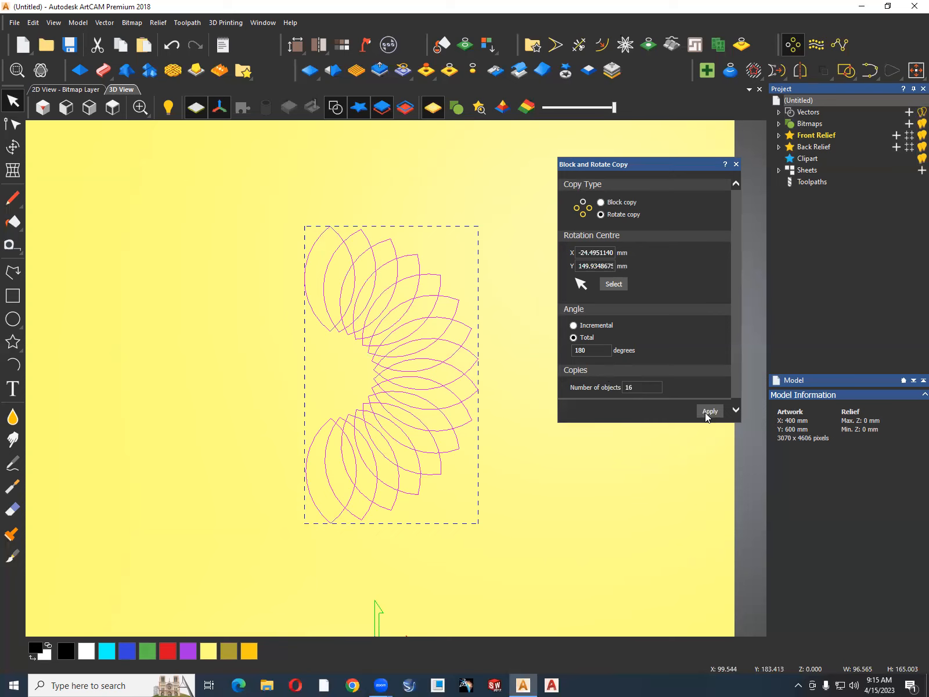
key("ctrl+z")
Try rotate copying the leaf over a total of 270 degrees and undo the result.
left_click_drag(591, 352, 564, 352)
type("270")
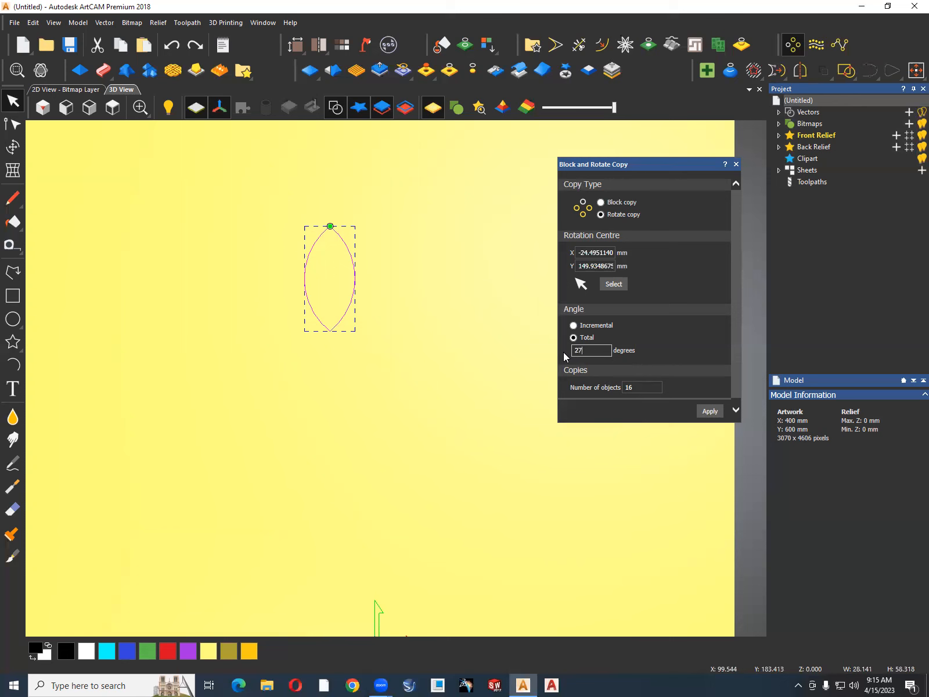
left_click(708, 412)
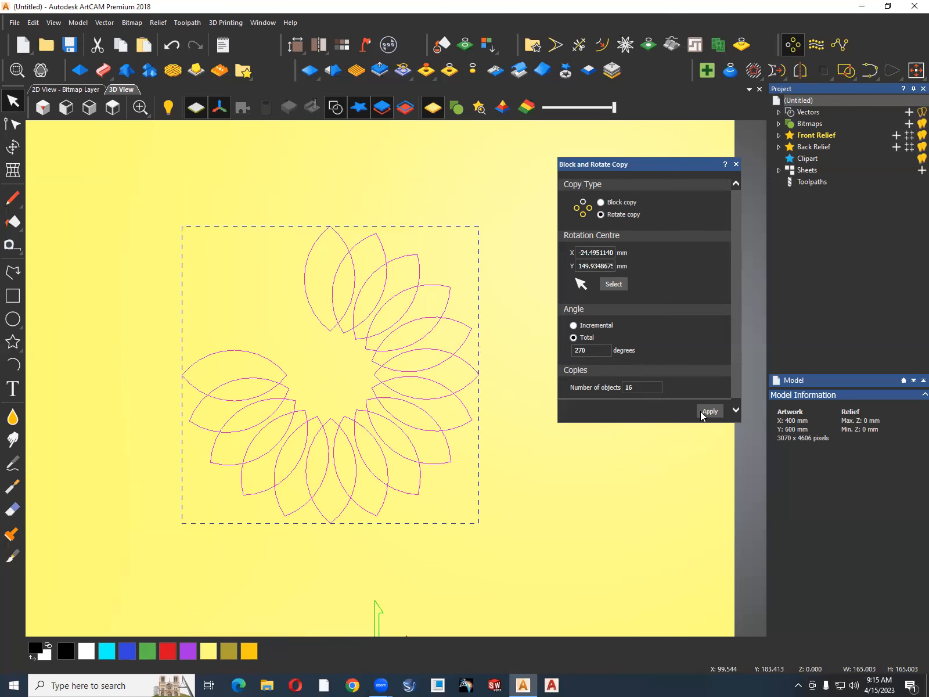
key("ctrl+z")
Rotate copy the leaf over a total of 360 degrees with 16 objects to form a full flower.
left_click_drag(655, 387, 623, 387)
left_click_drag(593, 351, 520, 352)
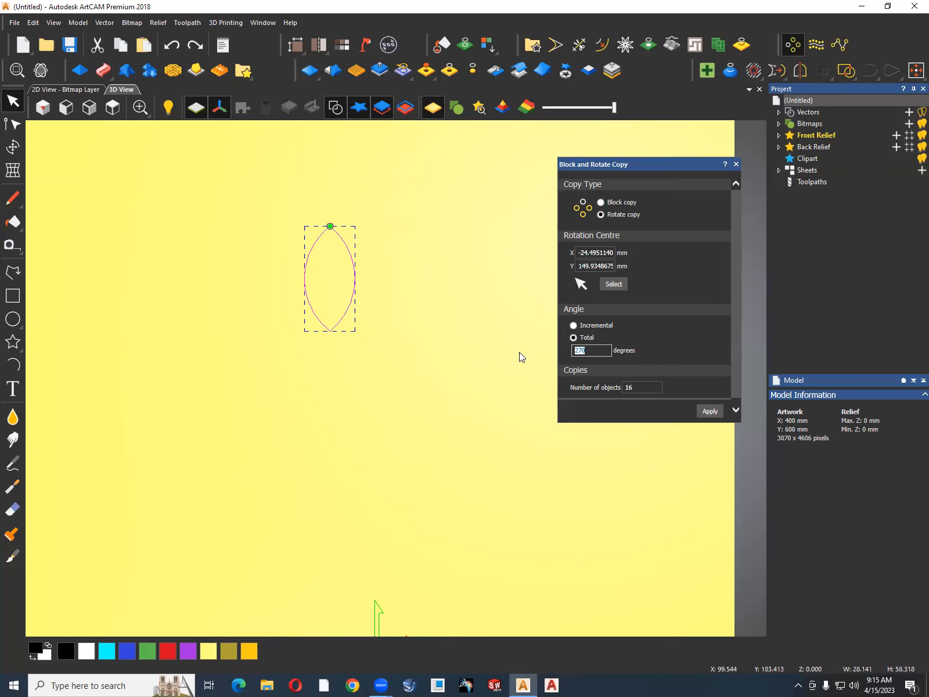
type("360")
left_click(708, 411)
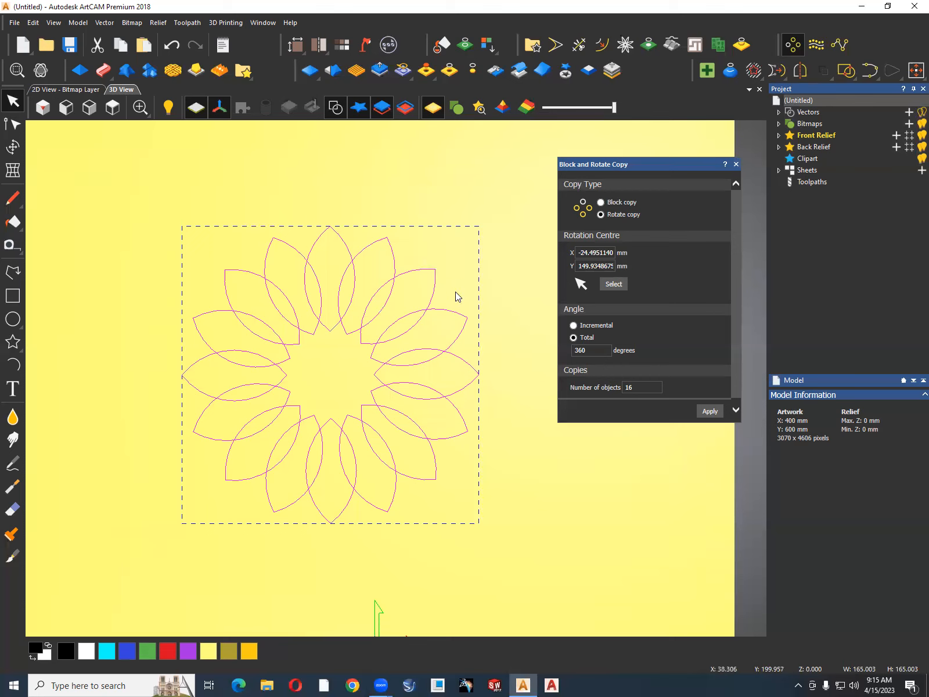
Undo the 360-degree flower, try rotate copying the leaf about a lower centre at about X -27, Y 118 mm, and undo that copy.
key("ctrl+z")
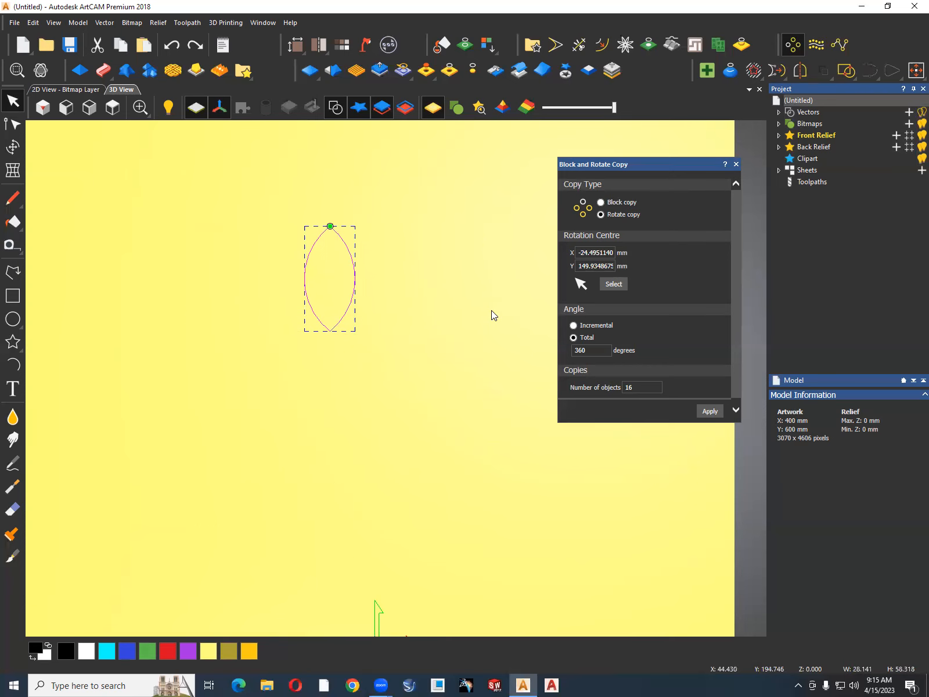
left_click(614, 284)
left_click(326, 433)
left_click(710, 411)
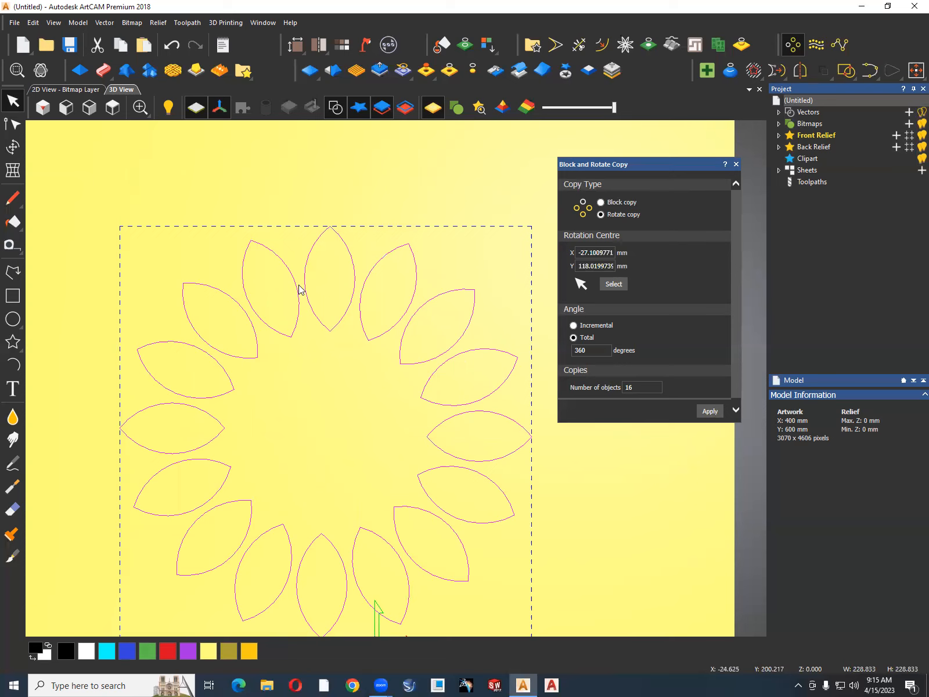
key("ctrl+z")
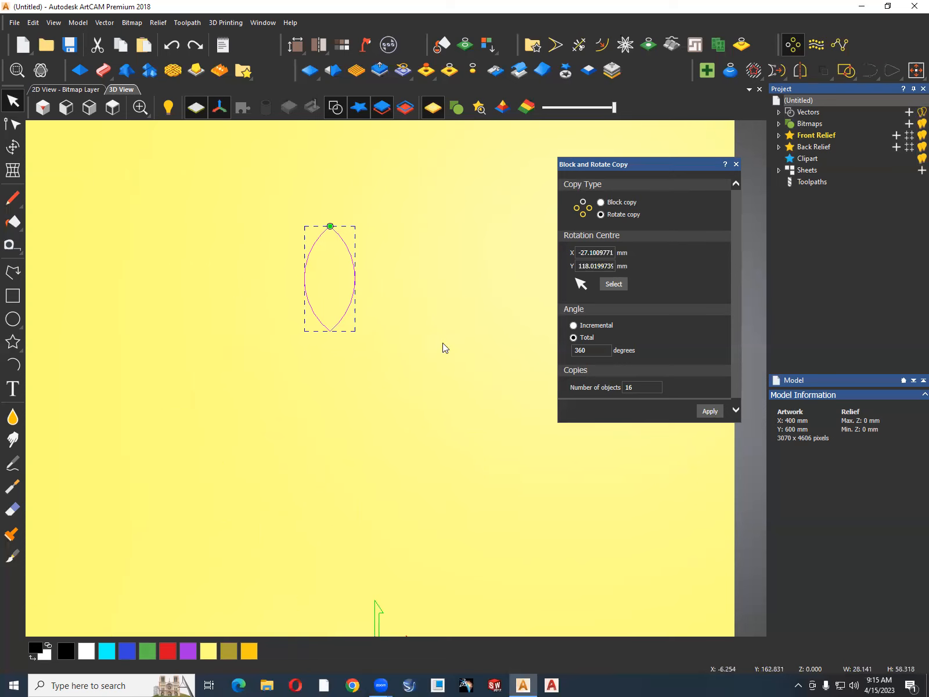
Try rotate copying the leaf as 16 objects over 360 degrees about a centre at about X -27, Y 127 mm, and undo the result.
left_click(611, 284)
left_click(324, 414)
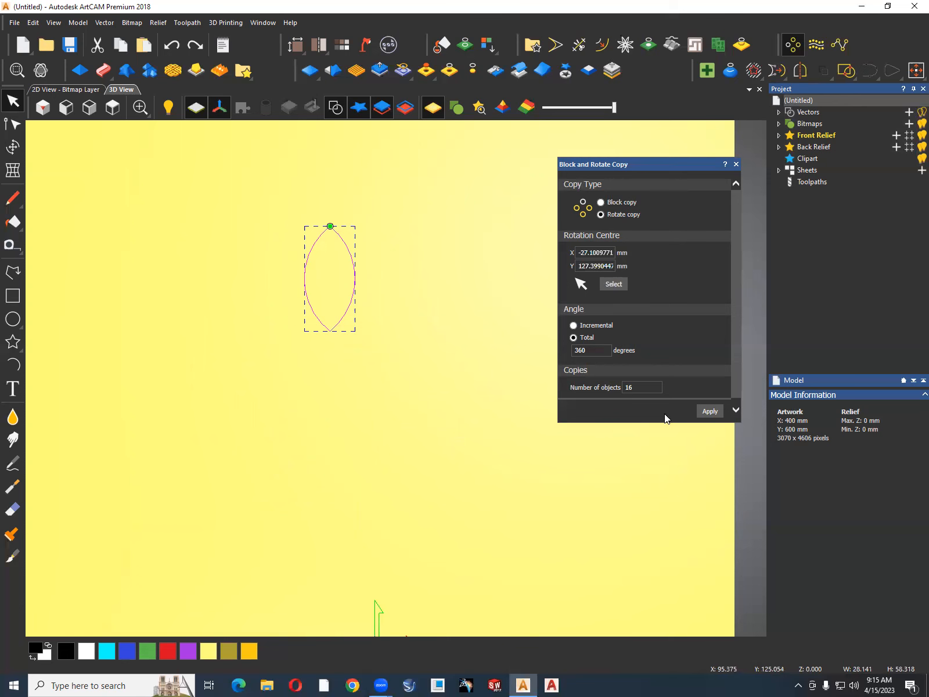
left_click(702, 410)
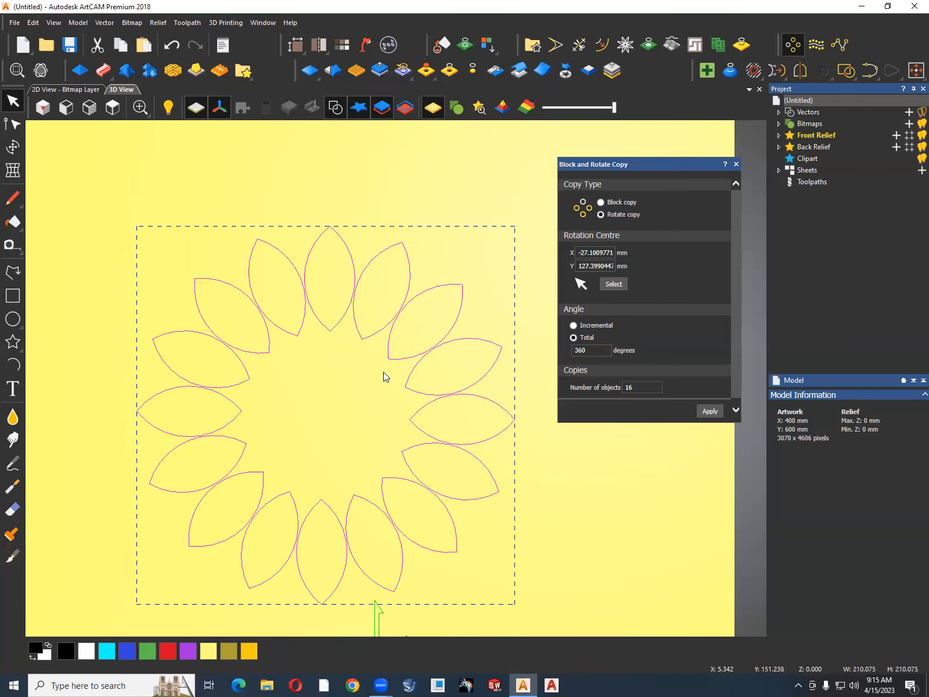
scroll(399, 376, "down", 2)
scroll(481, 388, "up", 2)
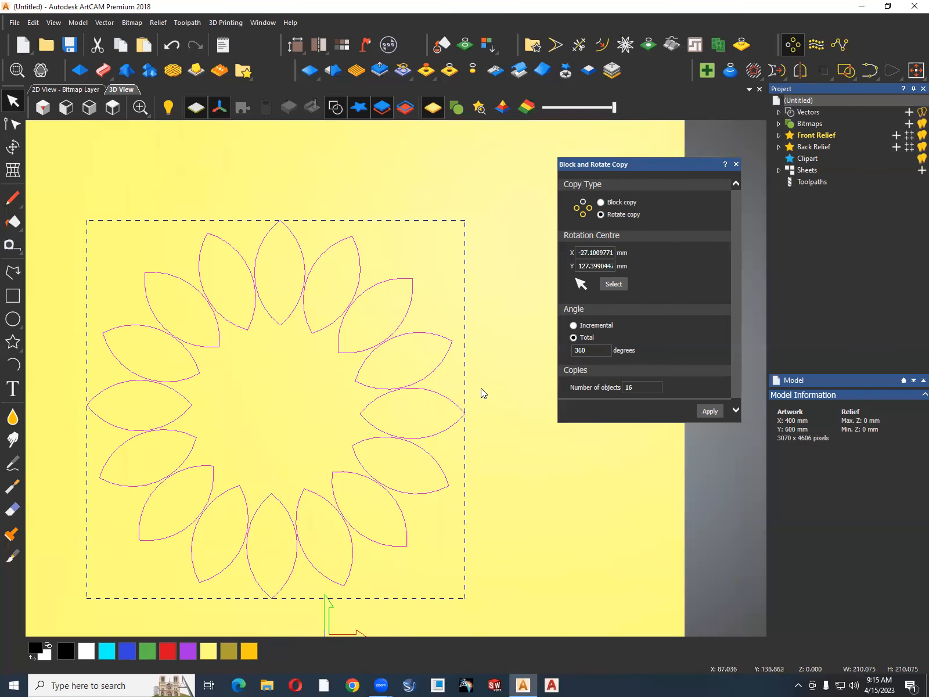
scroll(481, 388, "down", 1)
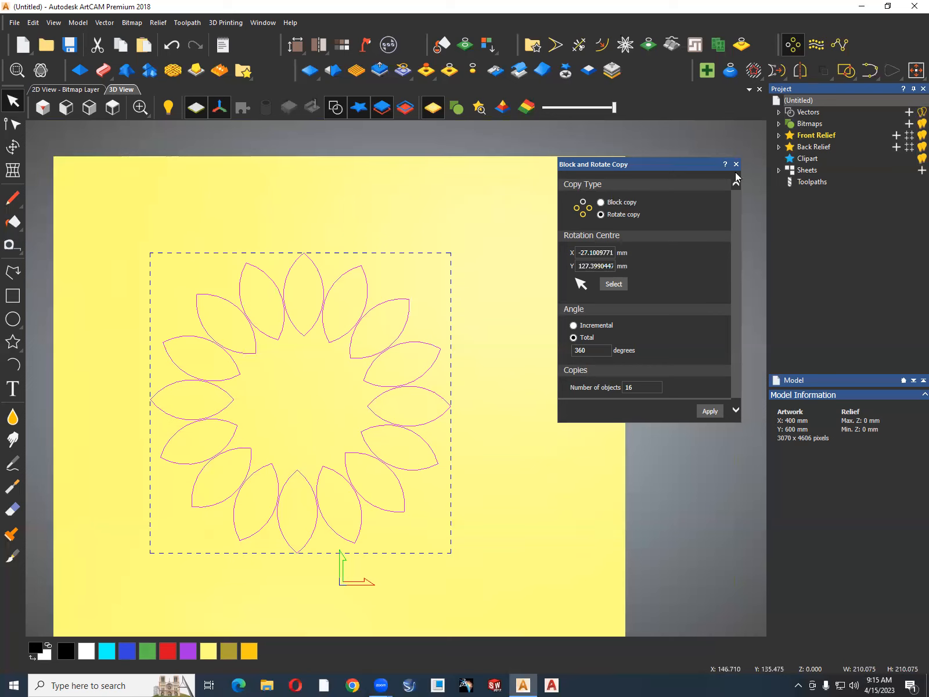
key("ctrl+z")
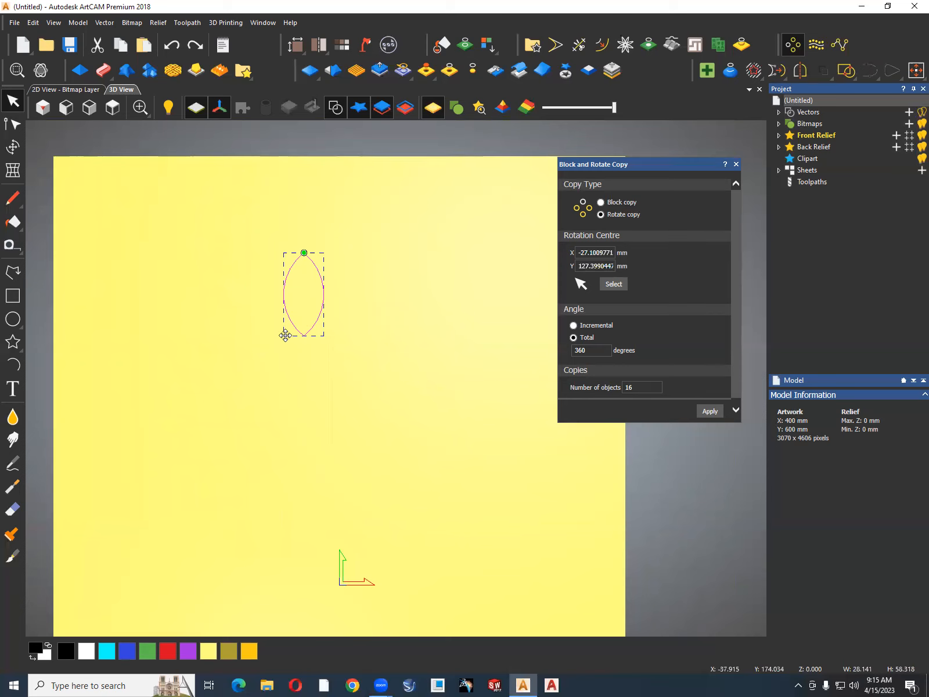
Smooth the node at the leaf's lower tip to turn the leaf into a teardrop-shaped petal.
left_click(736, 164)
key("n")
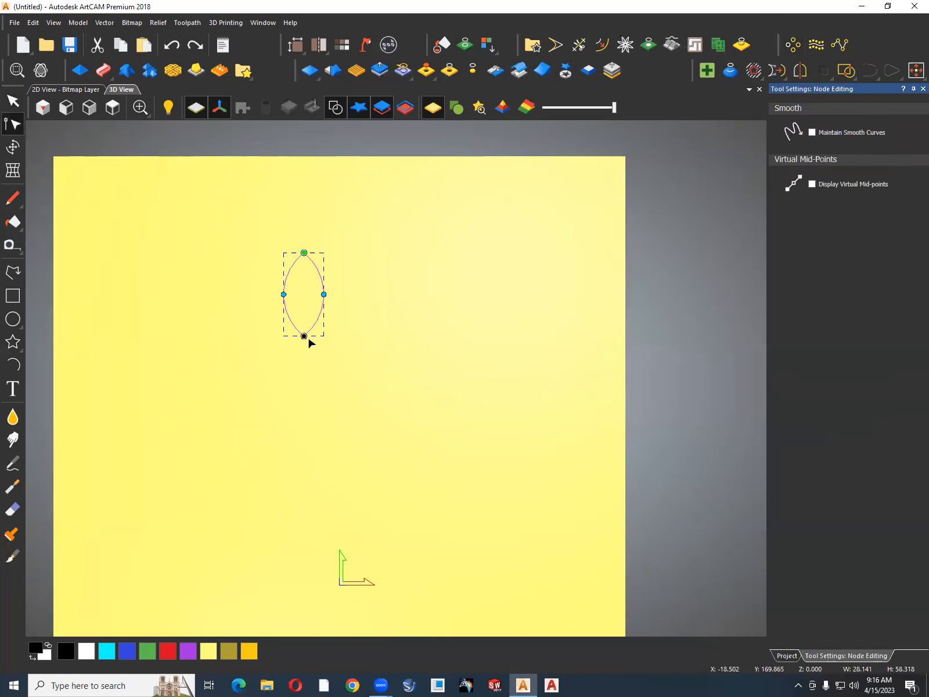
scroll(302, 335, "up", 1)
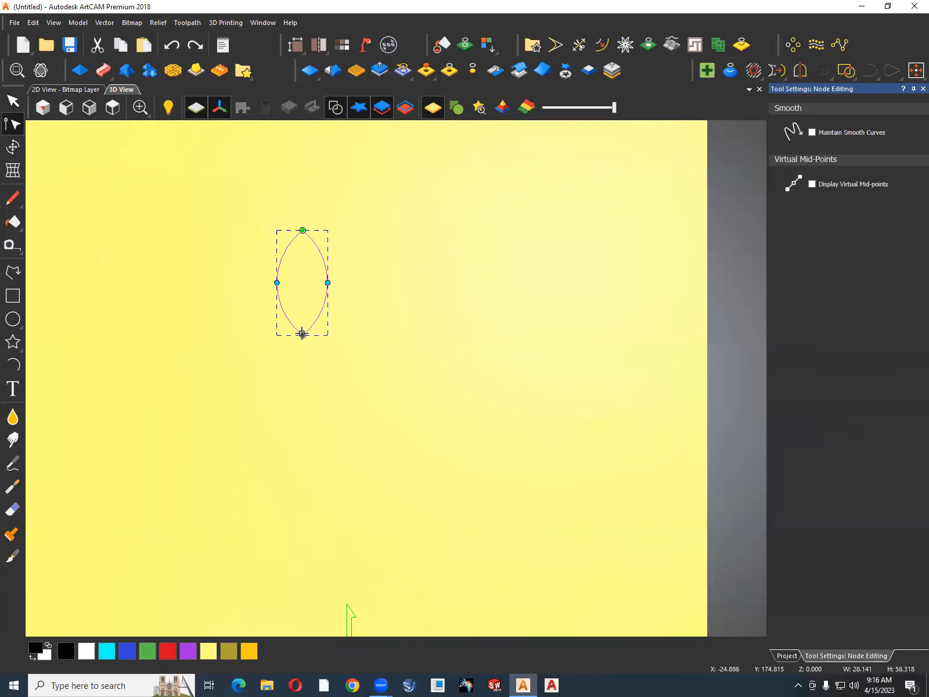
key("s")
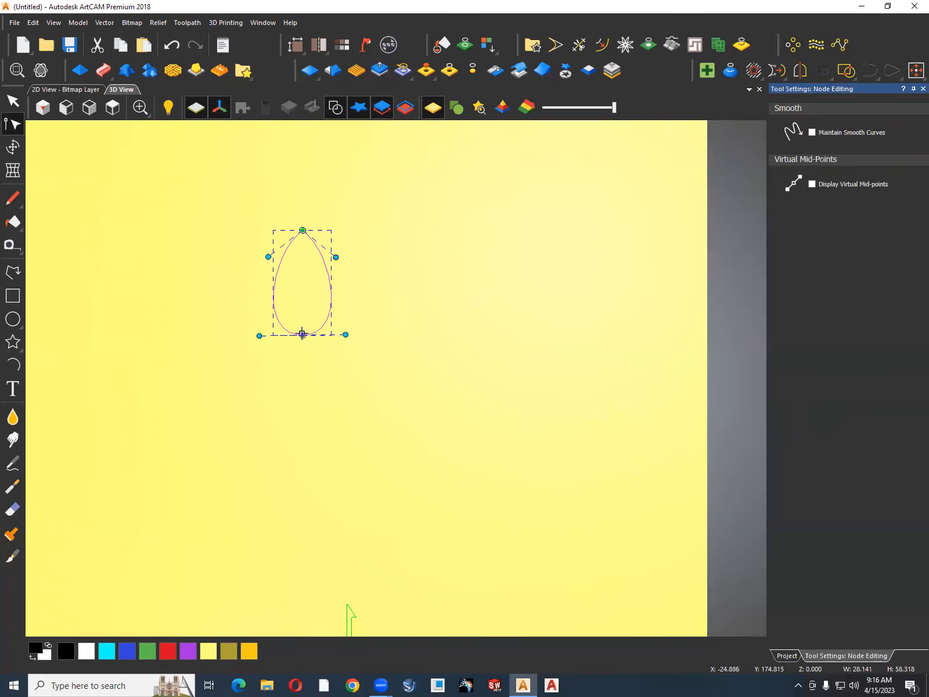
left_click(424, 323)
scroll(424, 320, "down", 2)
scroll(369, 336, "down", 1)
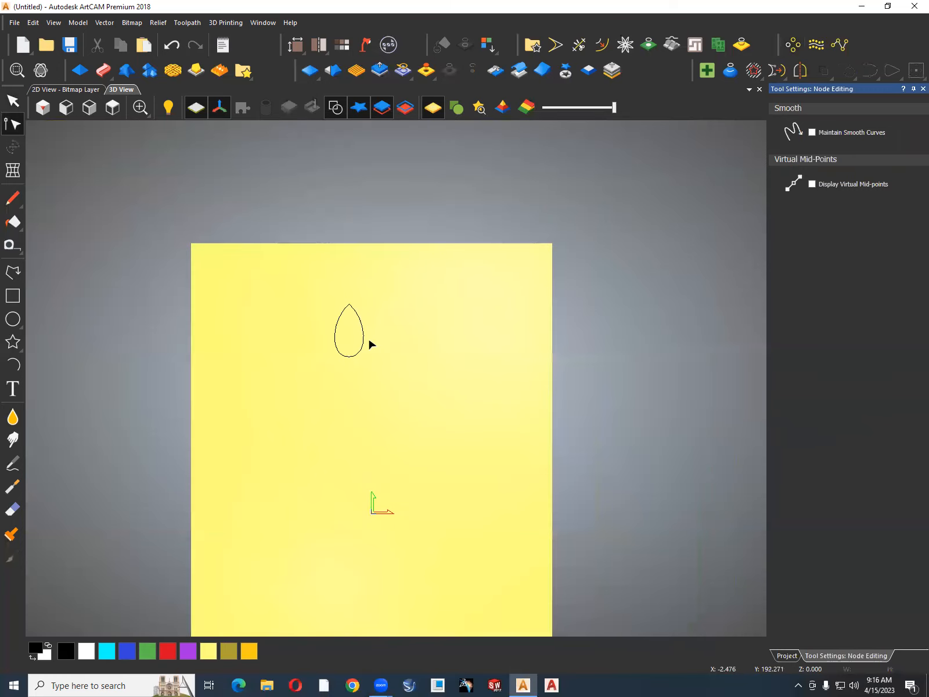
Rotate copy the teardrop petal as 8 objects over a total of 360 degrees about a centre at about X -24, Y 132 mm.
left_click(363, 347)
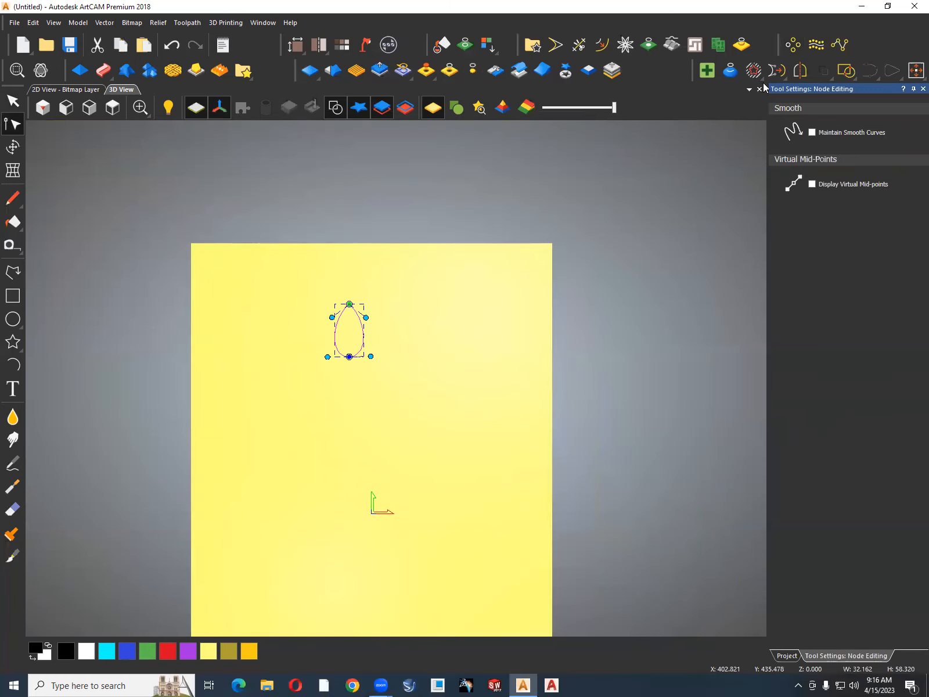
left_click(802, 44)
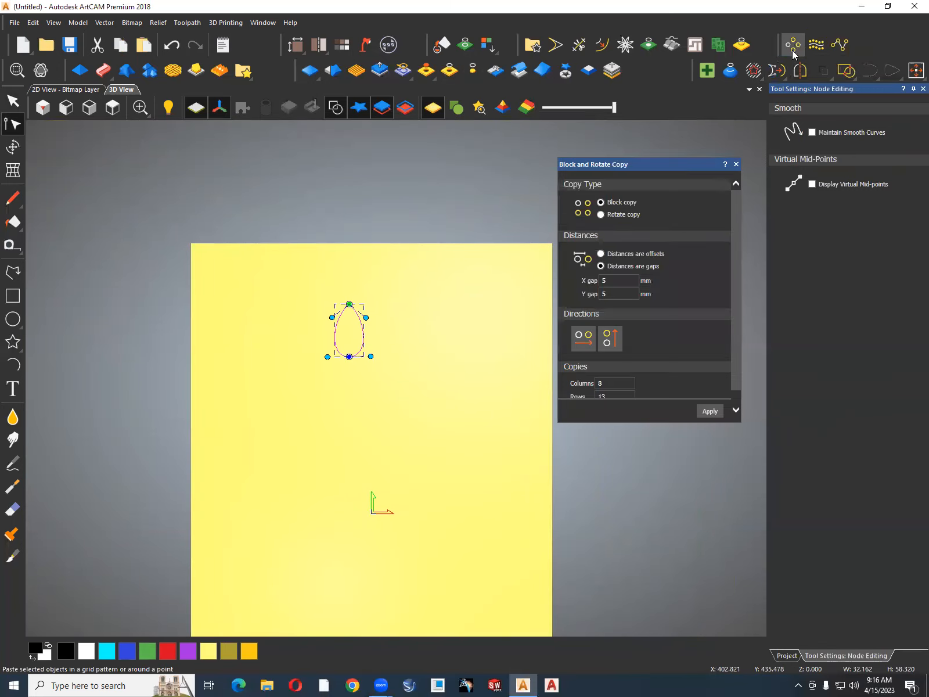
left_click(602, 214)
left_click(614, 284)
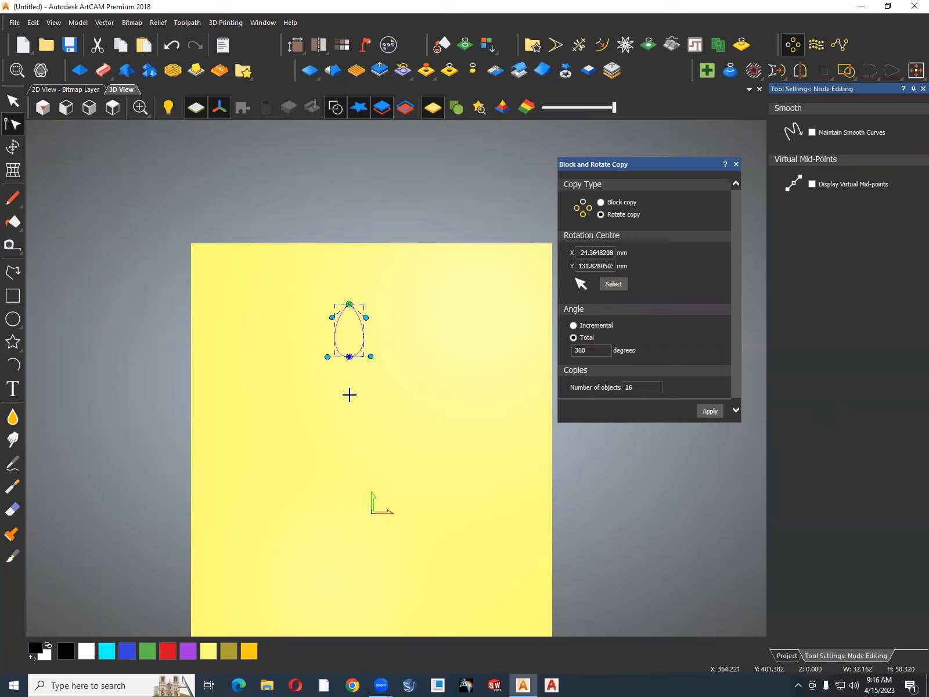
left_click(349, 395)
left_click_drag(646, 388, 592, 390)
type("8")
left_click(719, 412)
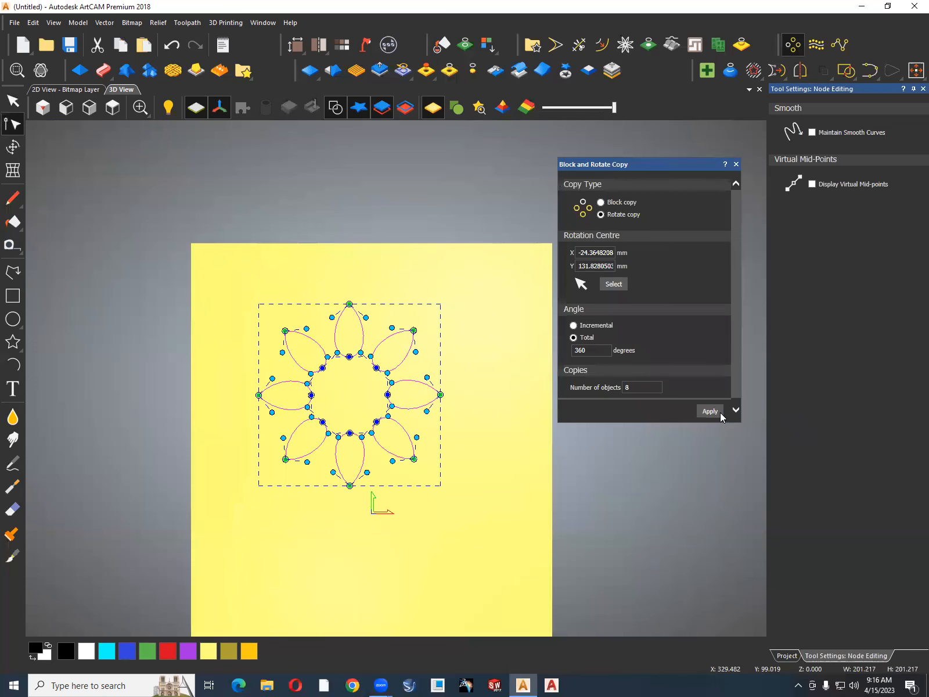
Undo the 8-object copy and rotate copy the petal as 12 objects about the same centre.
key("ctrl+z")
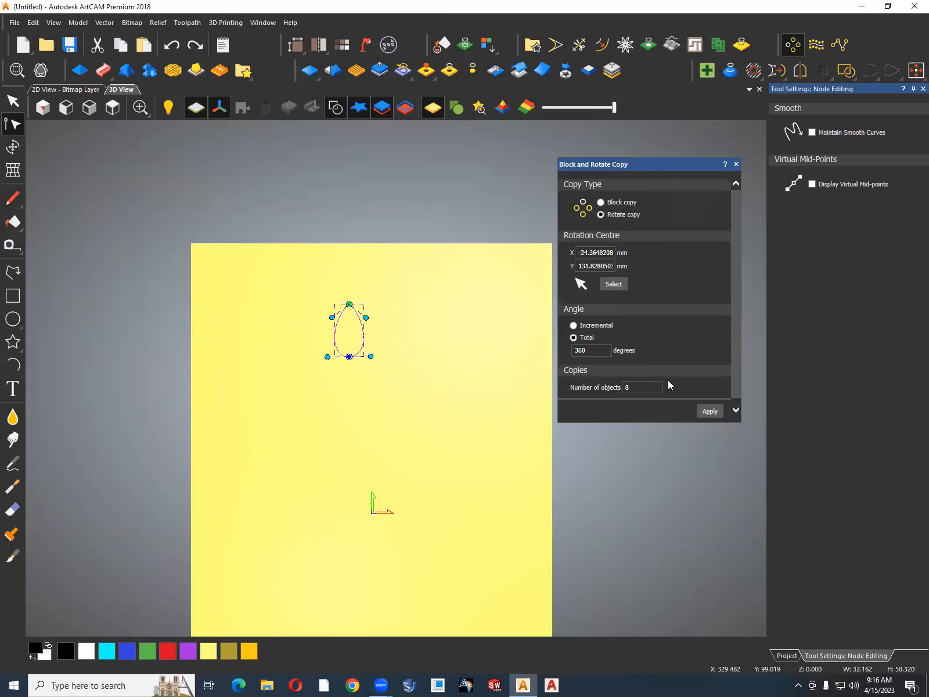
type("12")
left_click(707, 412)
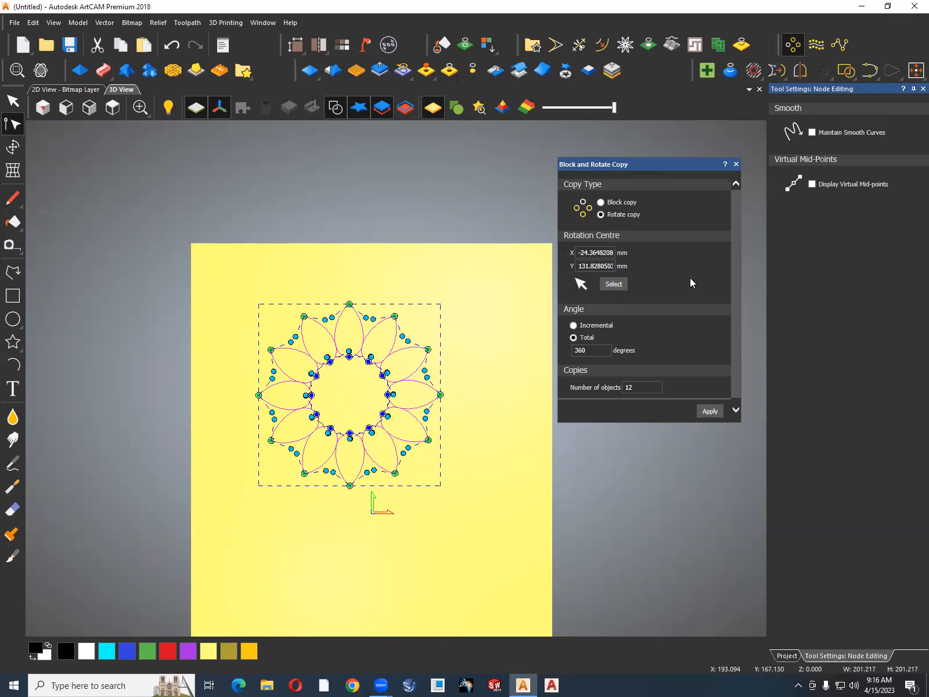
left_click(736, 164)
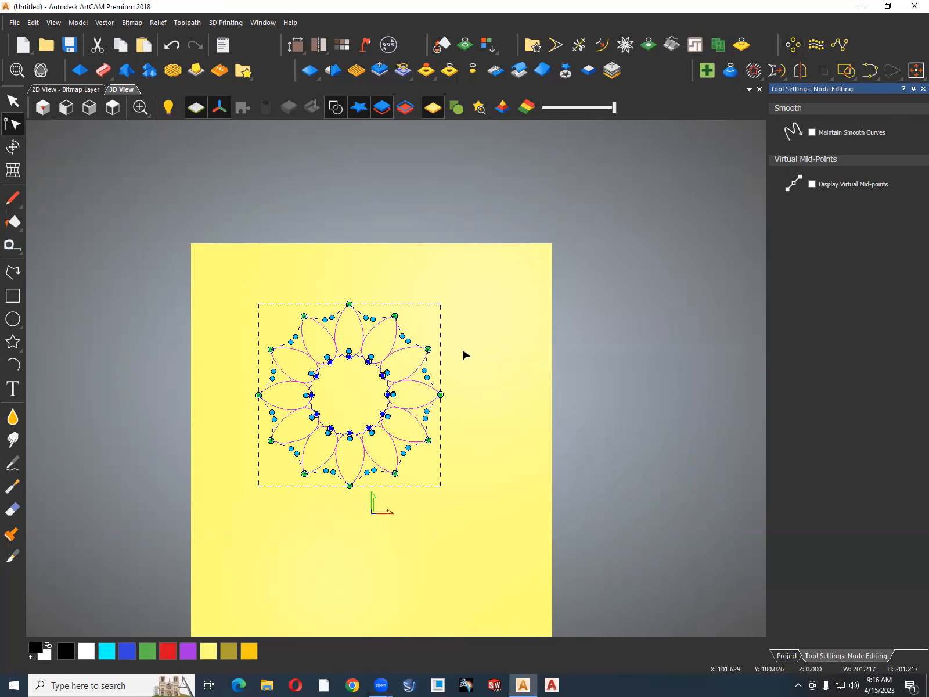
left_click(462, 349)
scroll(421, 408, "up", 2)
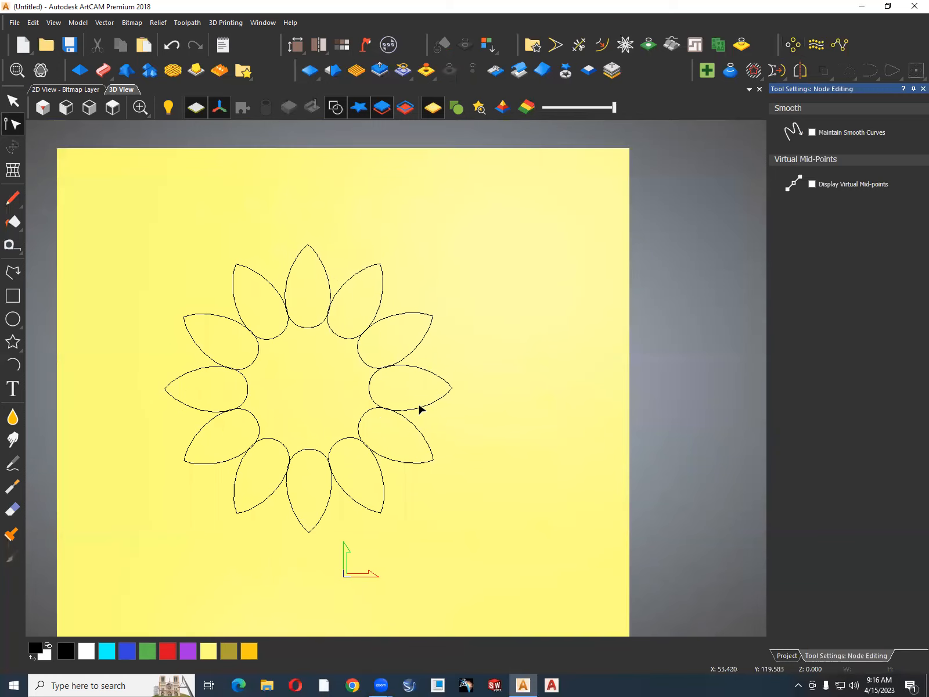
scroll(421, 408, "down", 3)
scroll(424, 401, "up", 1)
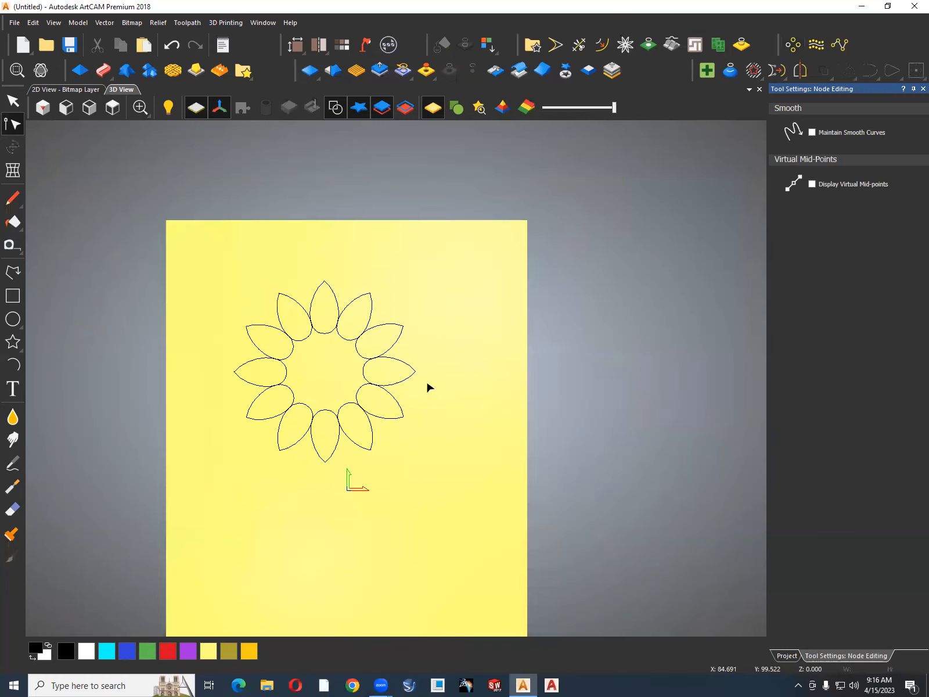
Place a copy of the flower's top petal in the empty area at the upper right of the flower.
left_click(326, 333)
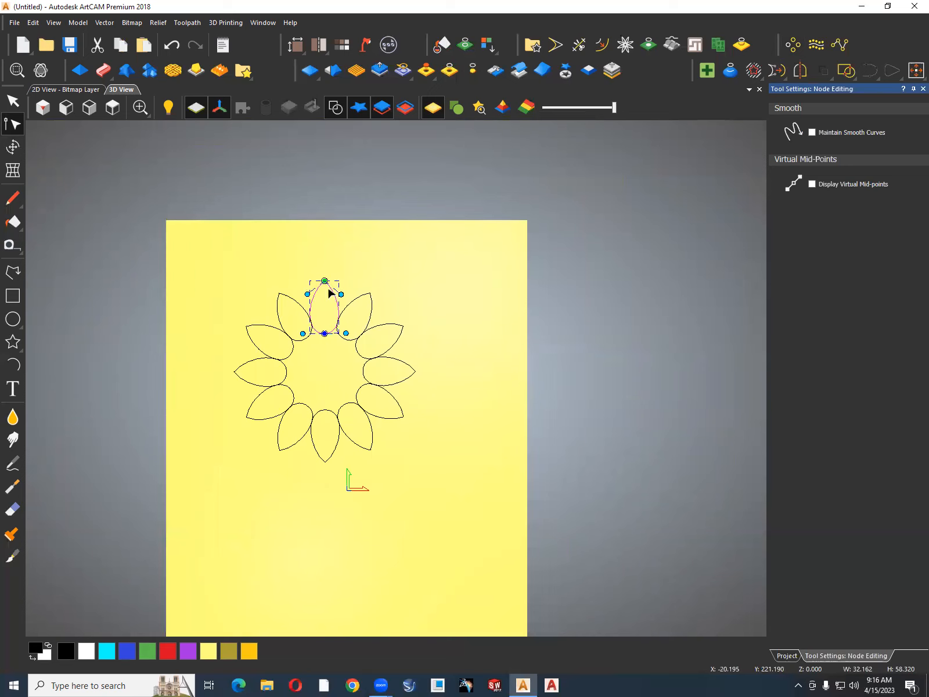
left_click_drag(324, 281, 468, 268)
key("ctrl+z")
key("n")
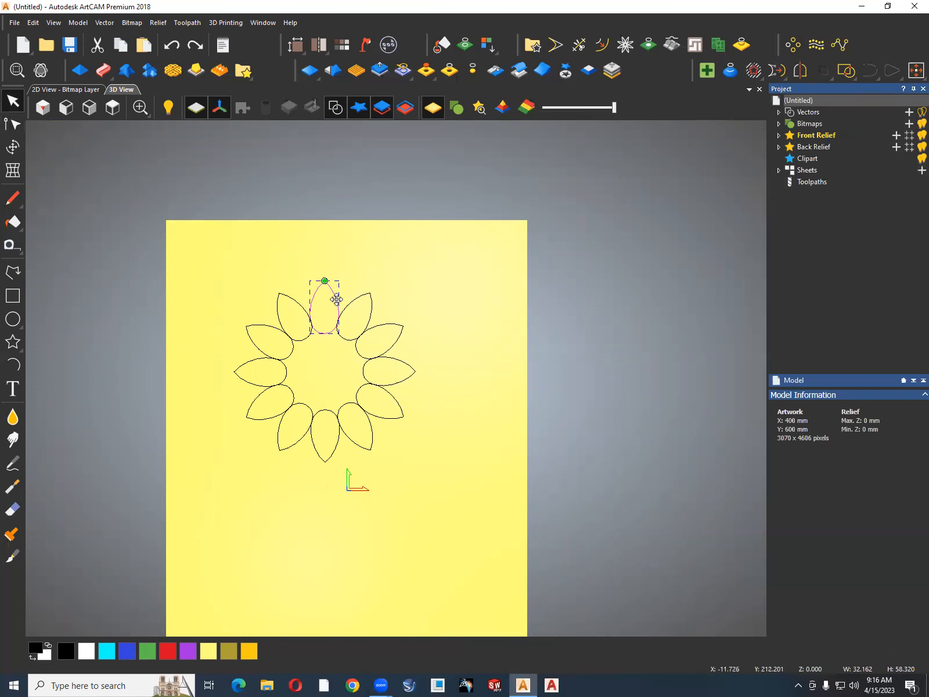
left_click_drag(469, 286, 488, 285)
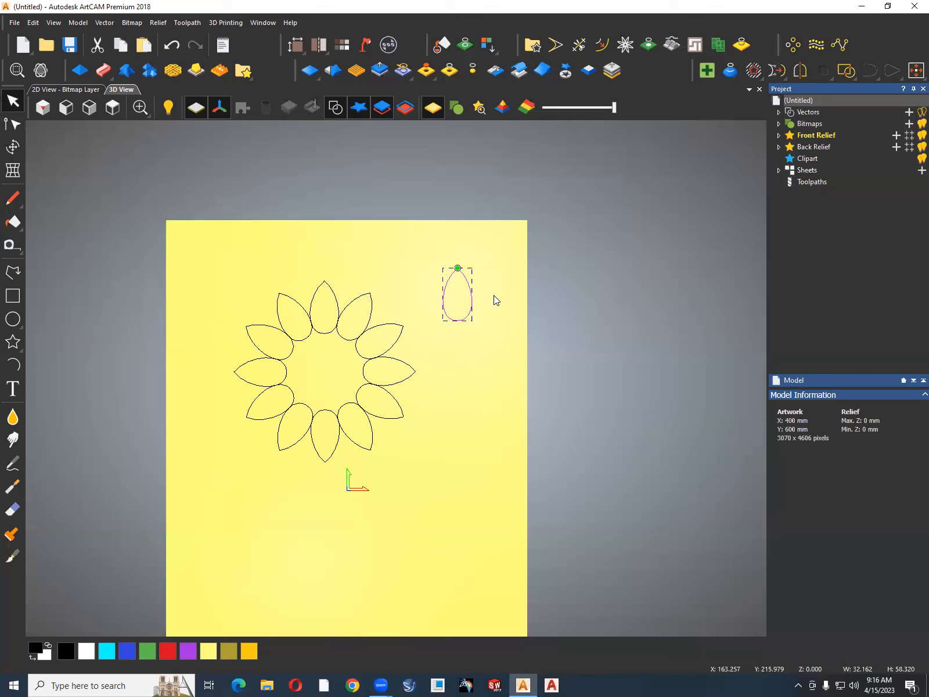
Rotate the copied petal 180 degrees anticlockwise and scale it proportionally to a height of 30 mm.
left_click(12, 146)
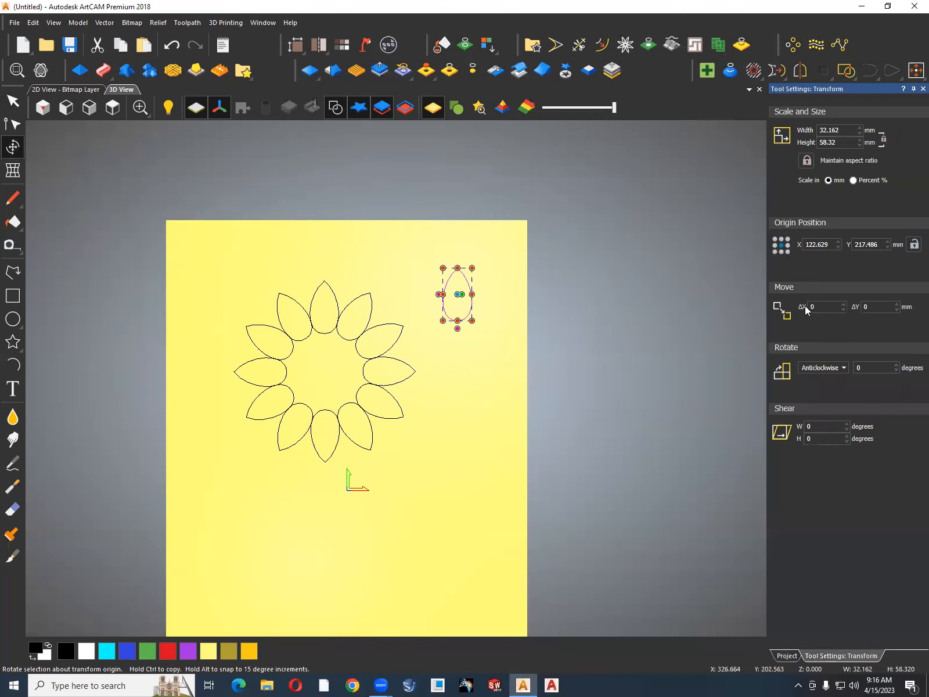
left_click(865, 367)
type("180")
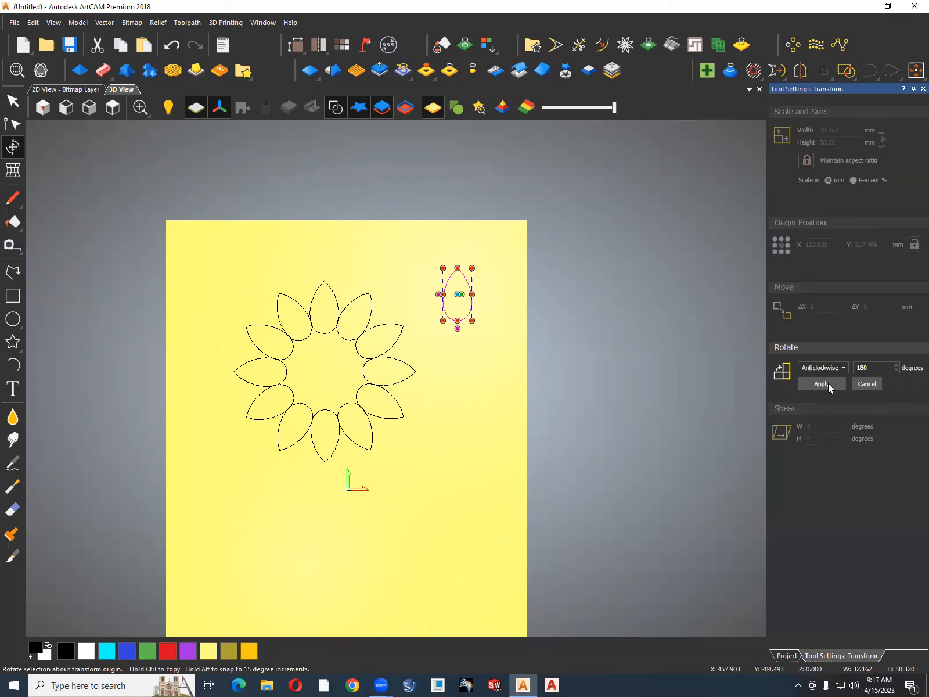
left_click(829, 384)
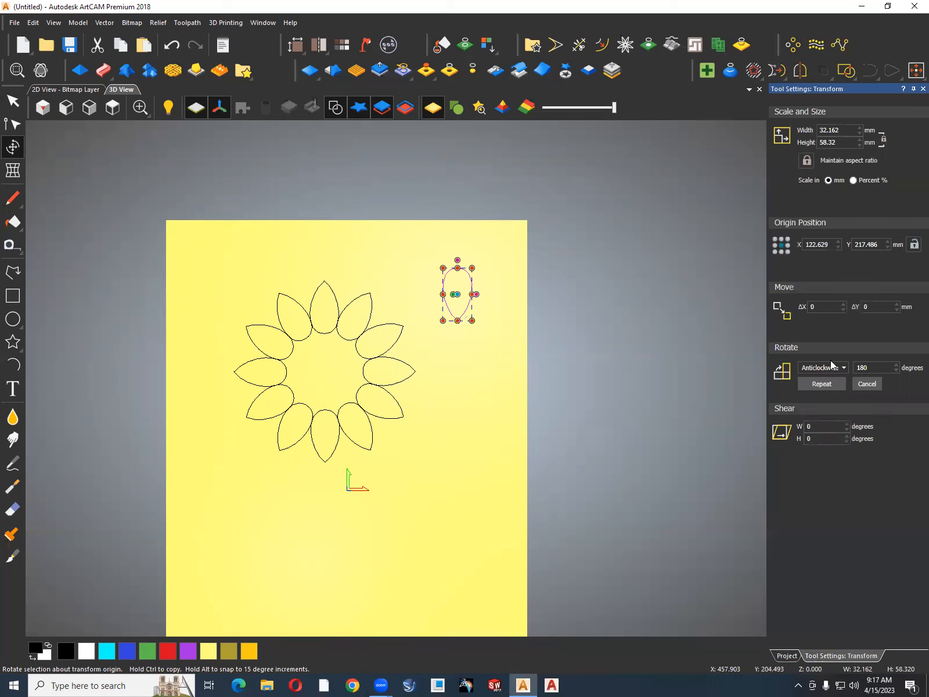
left_click(821, 144)
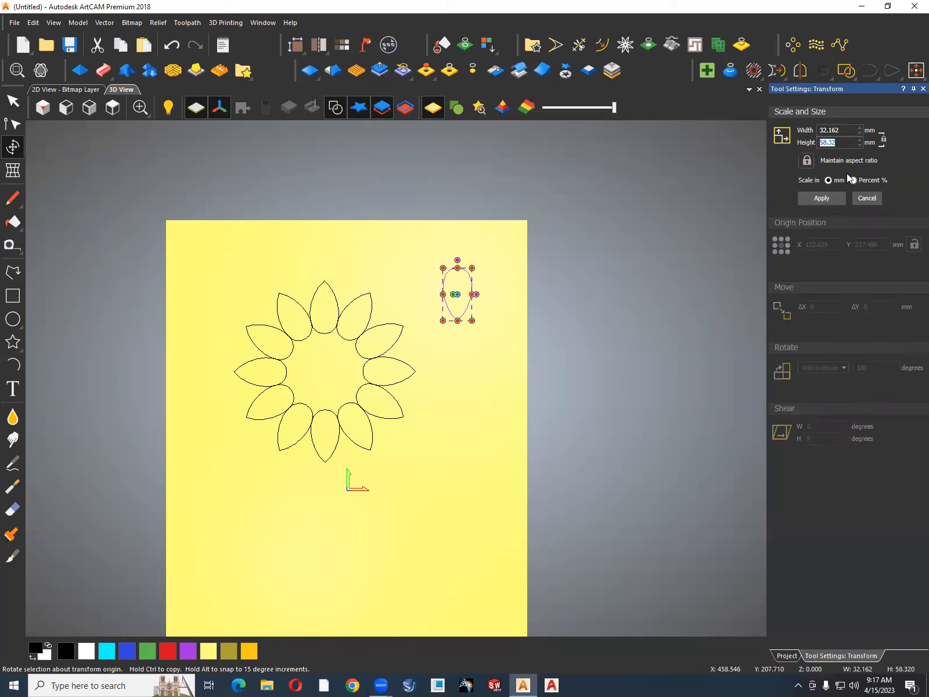
type("30")
left_click(822, 198)
Move the small inverted petal inside the flower, centred just below the rounded end of the top petal.
scroll(459, 292, "up", 3)
left_click_drag(457, 296, 190, 404)
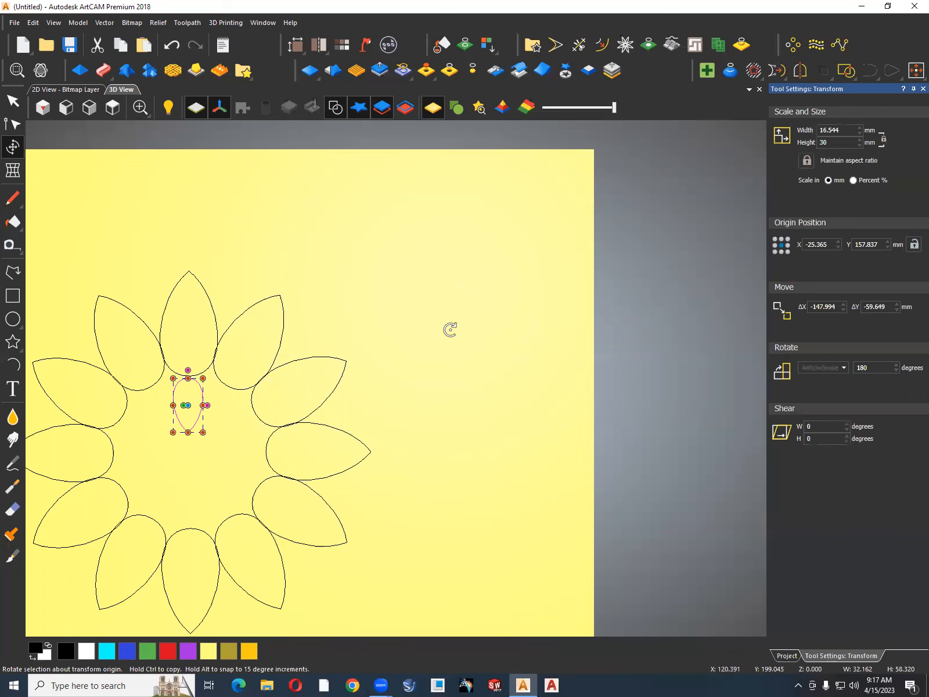
key("Escape")
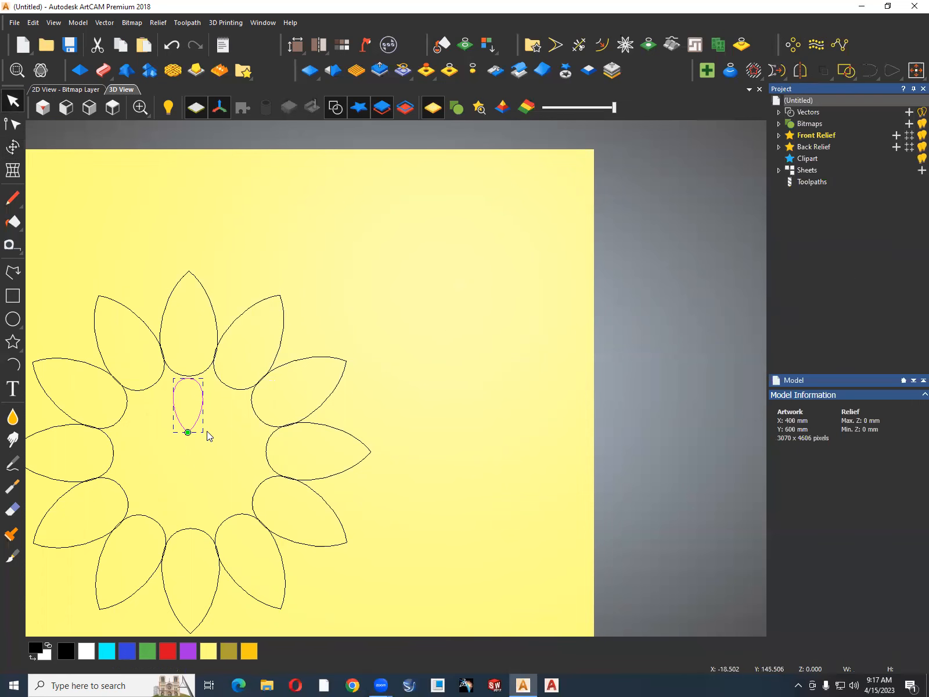
scroll(195, 391, "up", 3)
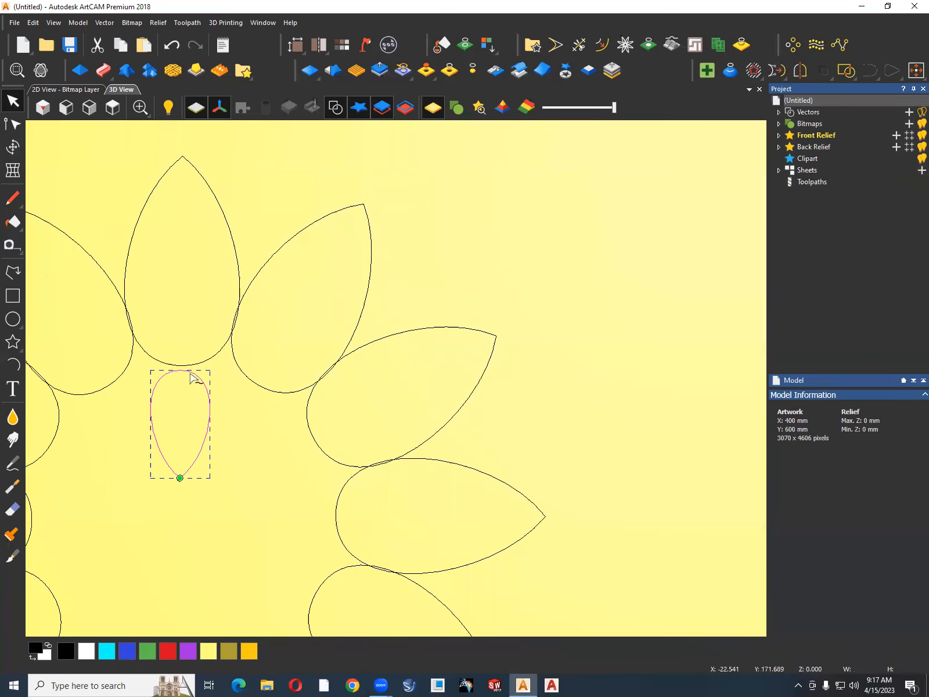
left_click_drag(191, 373, 191, 373)
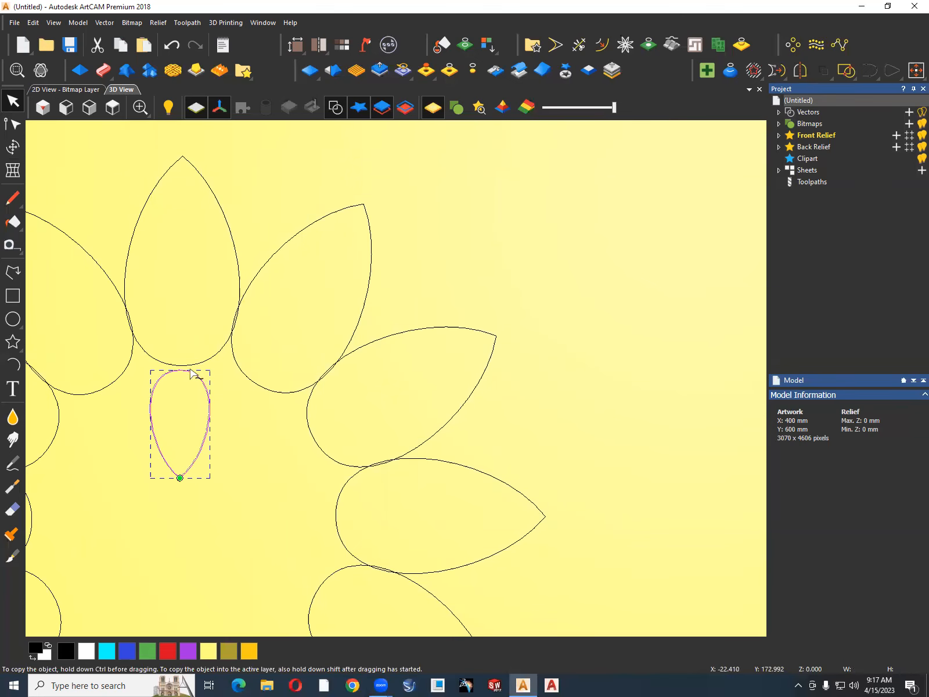
scroll(183, 371, "up", 6)
left_click_drag(184, 372, 190, 364)
scroll(303, 361, "down", 6)
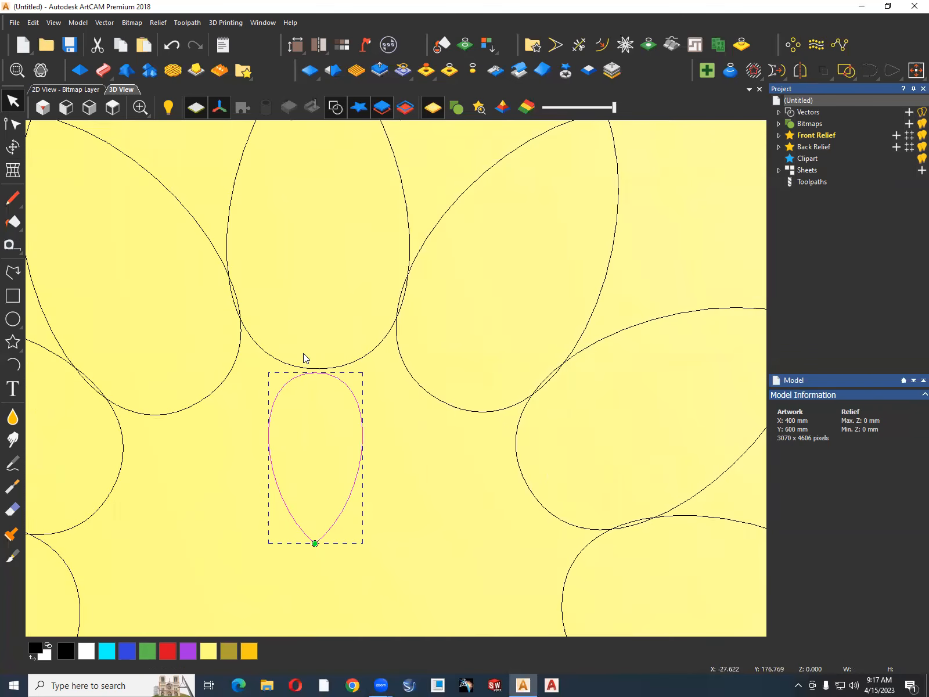
Rotate copy the small petal as 12 objects over a total of 360 degrees about a centre at about X -25, Y 135 mm.
left_click(801, 46)
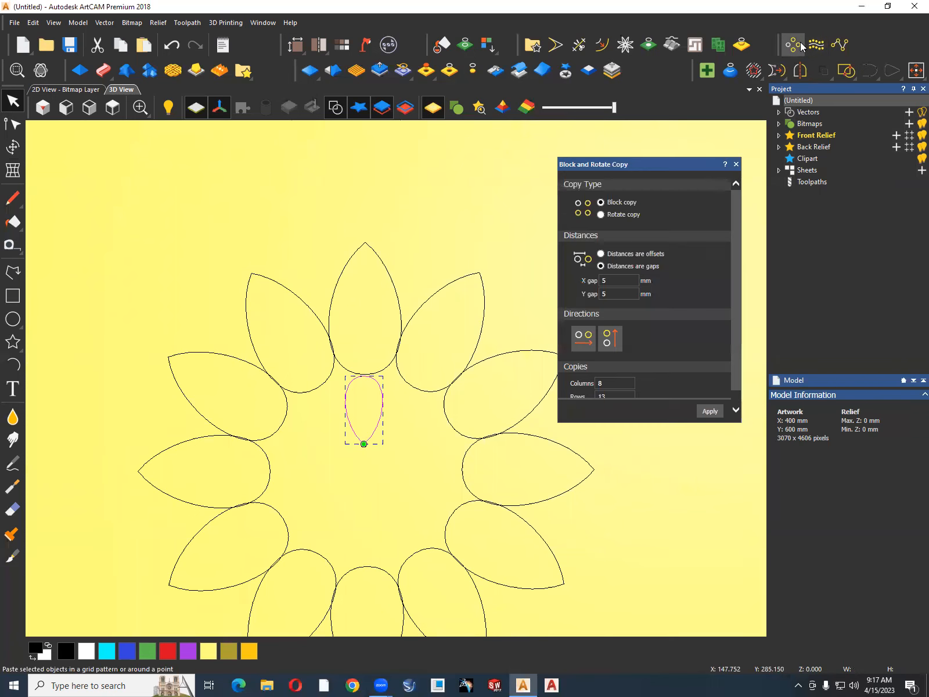
left_click(601, 214)
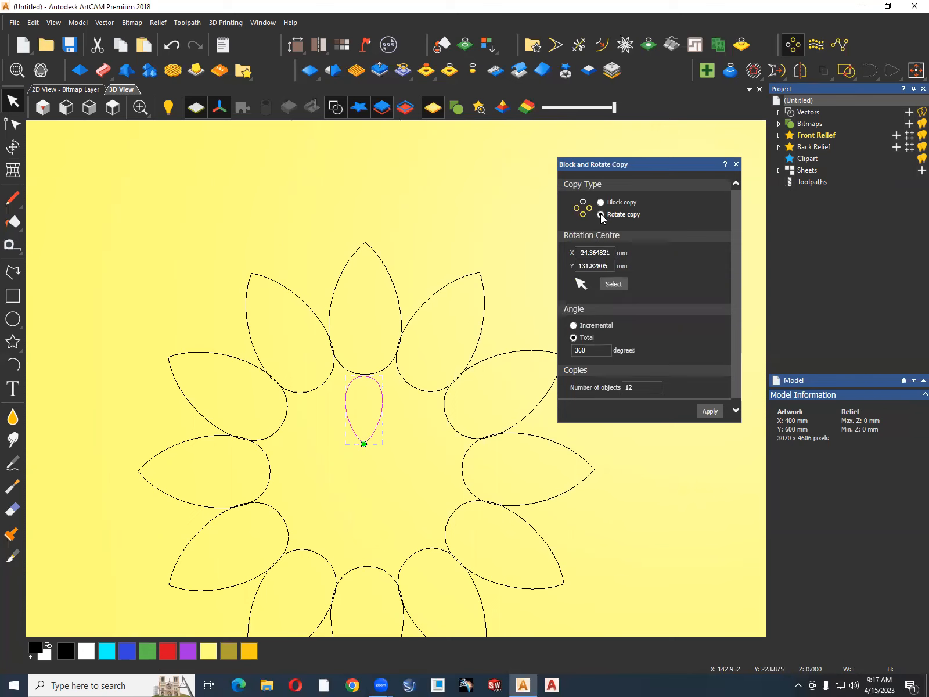
left_click(613, 283)
left_click(709, 411)
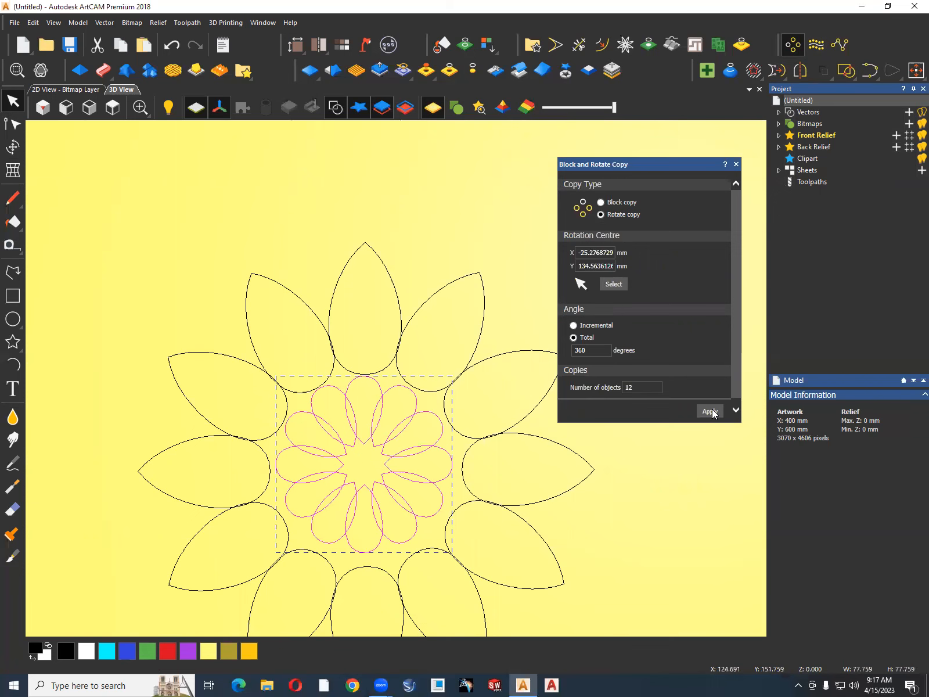
Undo the small petal's rotate copy and try it again with 12 objects about a centre at about X -25.1, Y 128.4 mm.
key("ctrl+z")
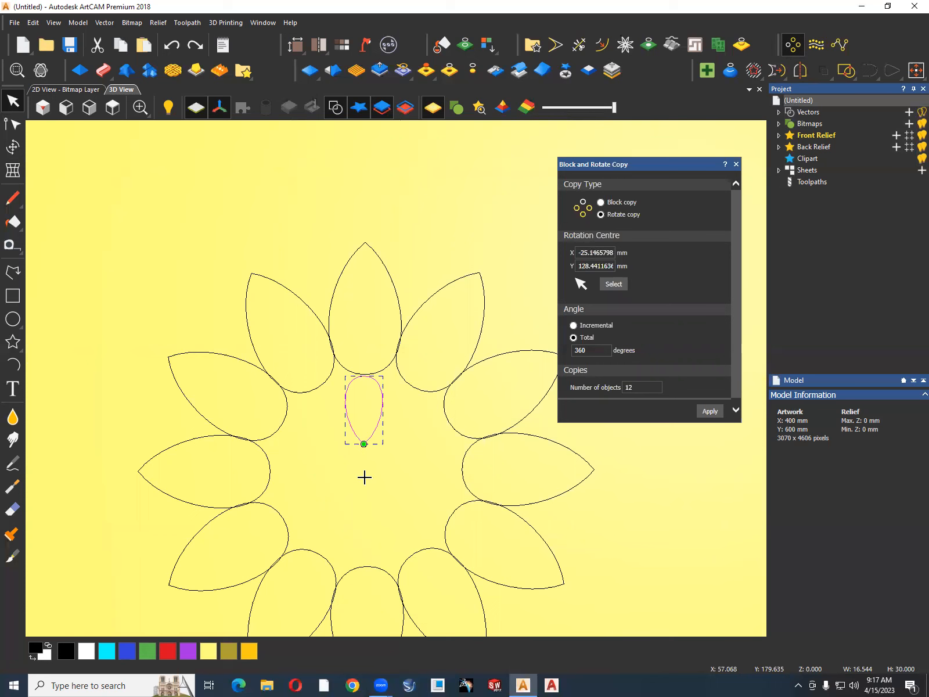
left_click(710, 412)
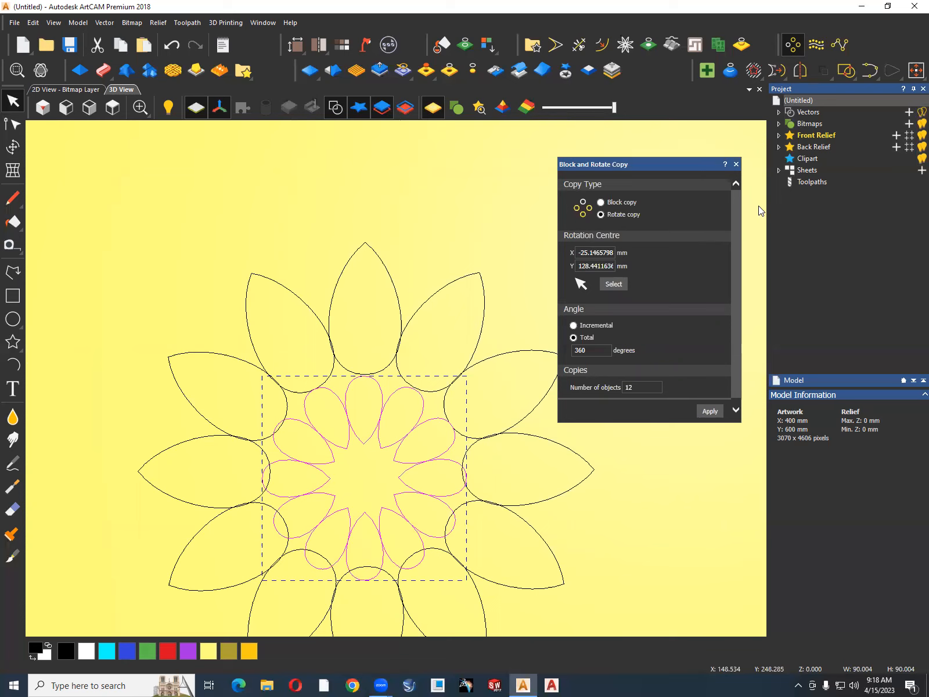
key("ctrl+z")
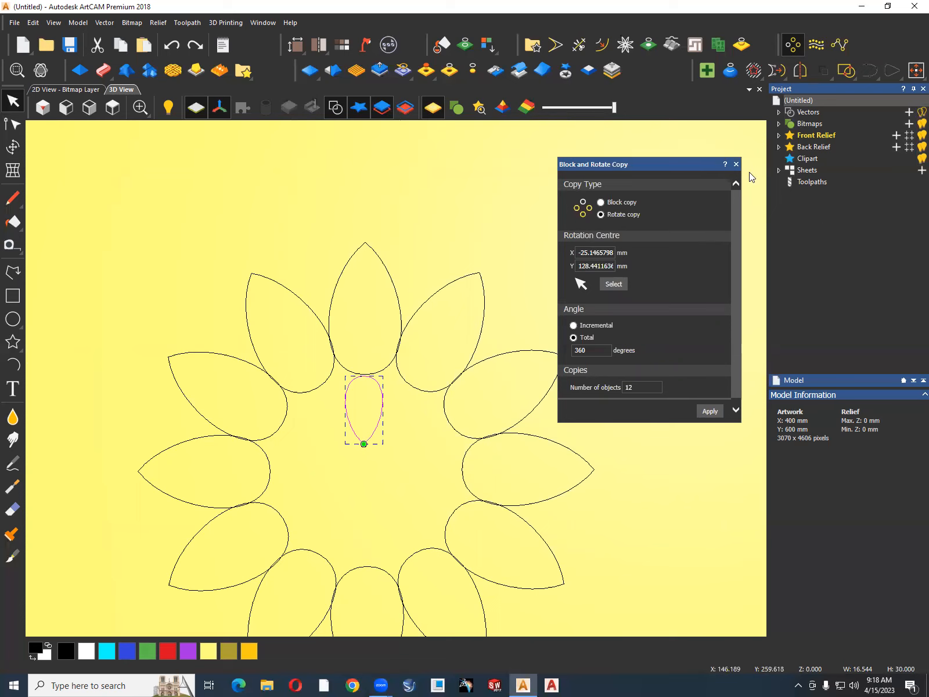
left_click(736, 164)
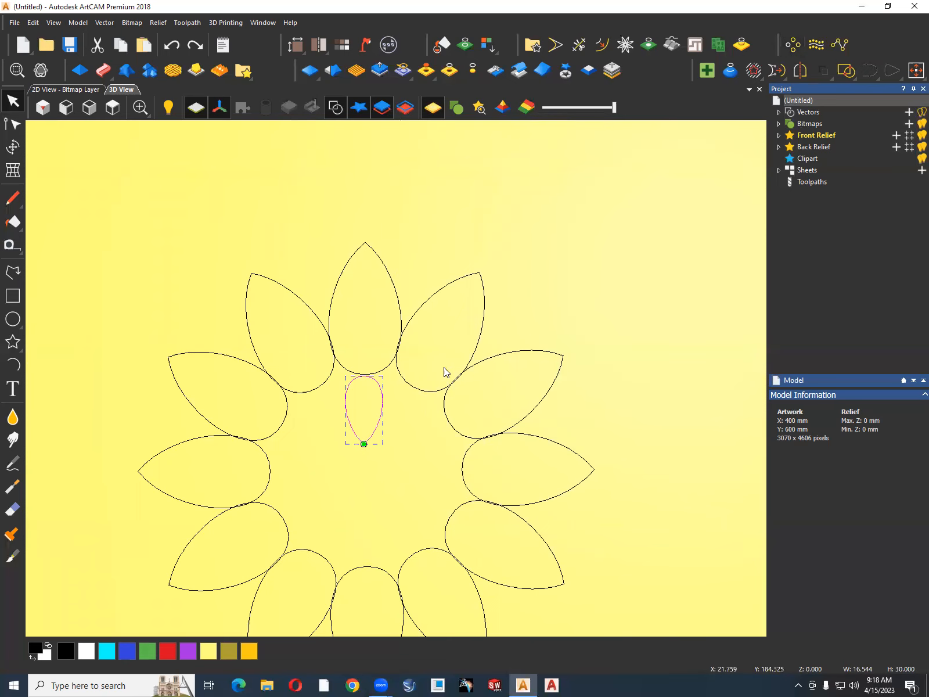
left_click(410, 416)
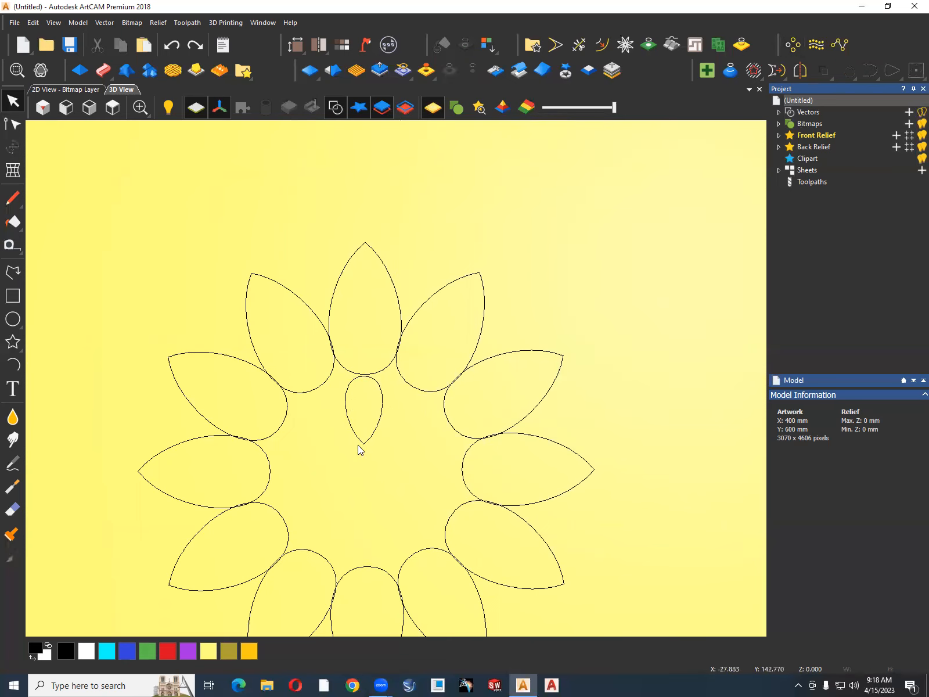
Draw a guide circle of about 42 mm radius centred in the flower and nudge it slightly upward to fit within the outer petals' rounded ends.
left_click(13, 319)
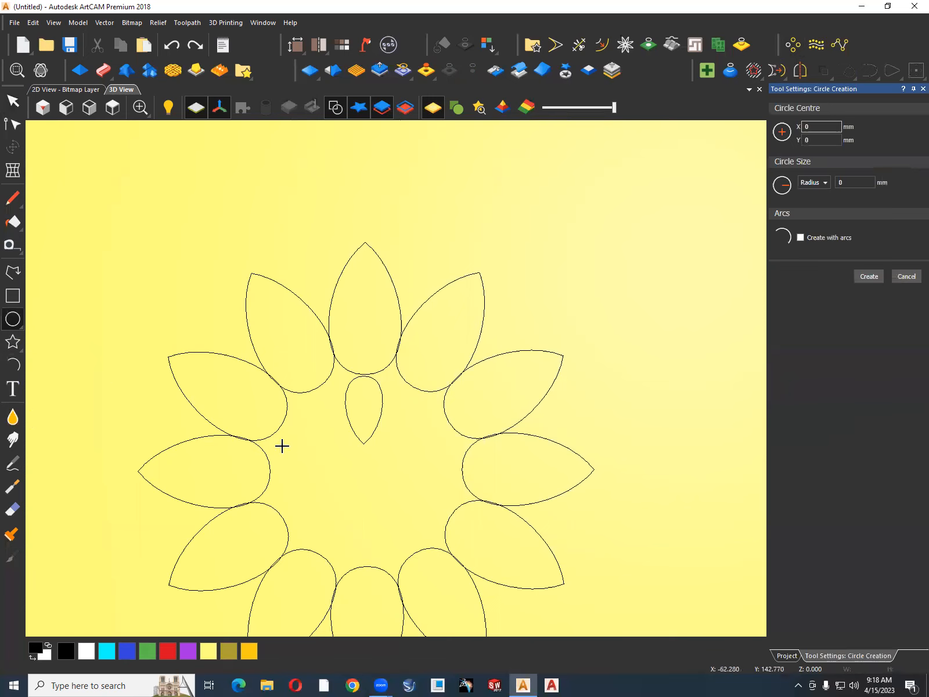
left_click(366, 472)
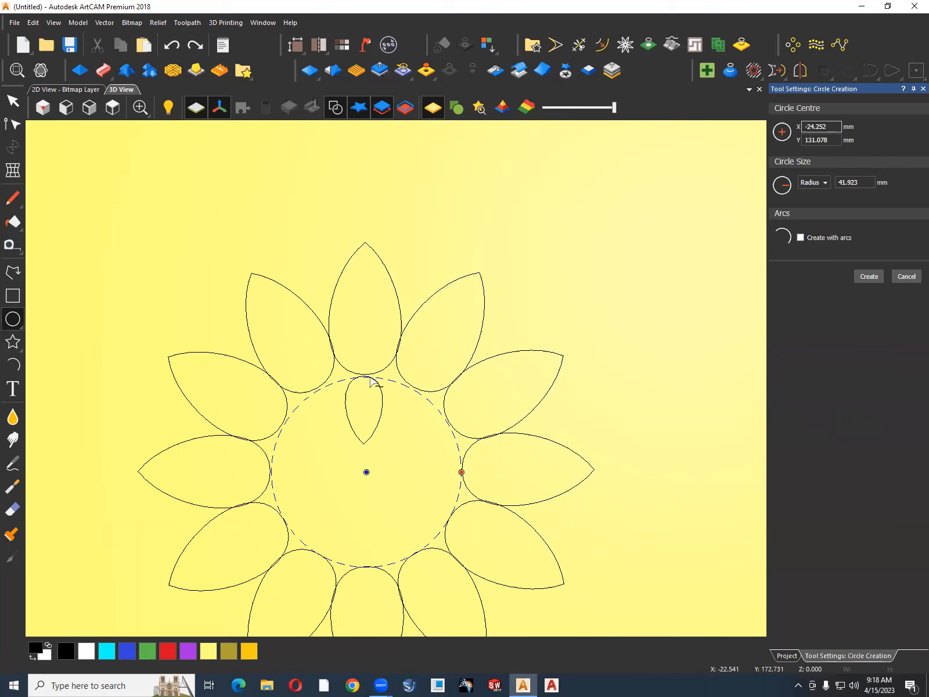
left_click(873, 279)
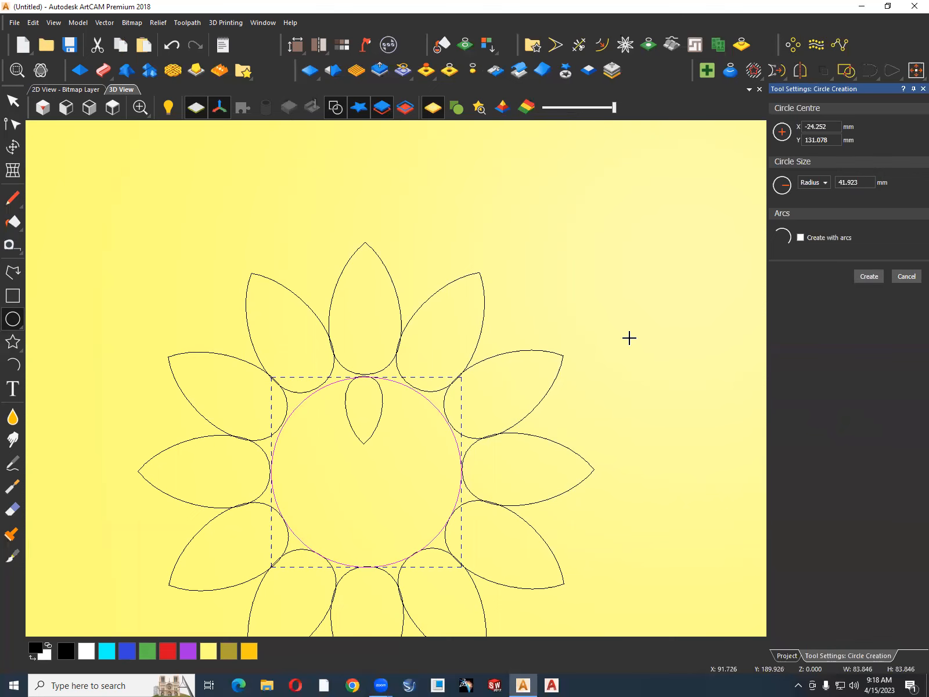
left_click(908, 278)
left_click(626, 366)
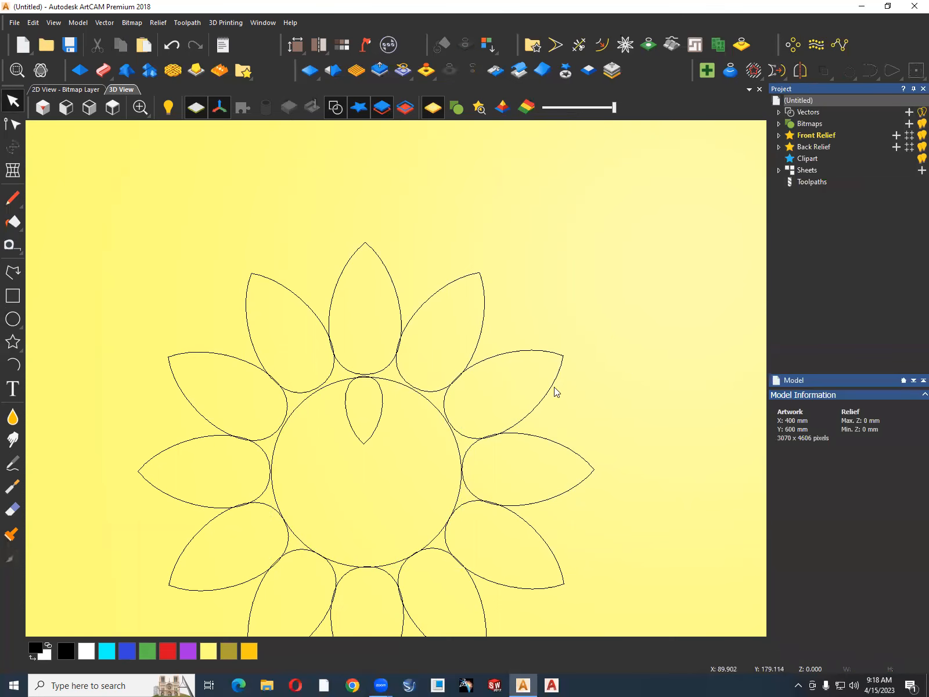
left_click(390, 379)
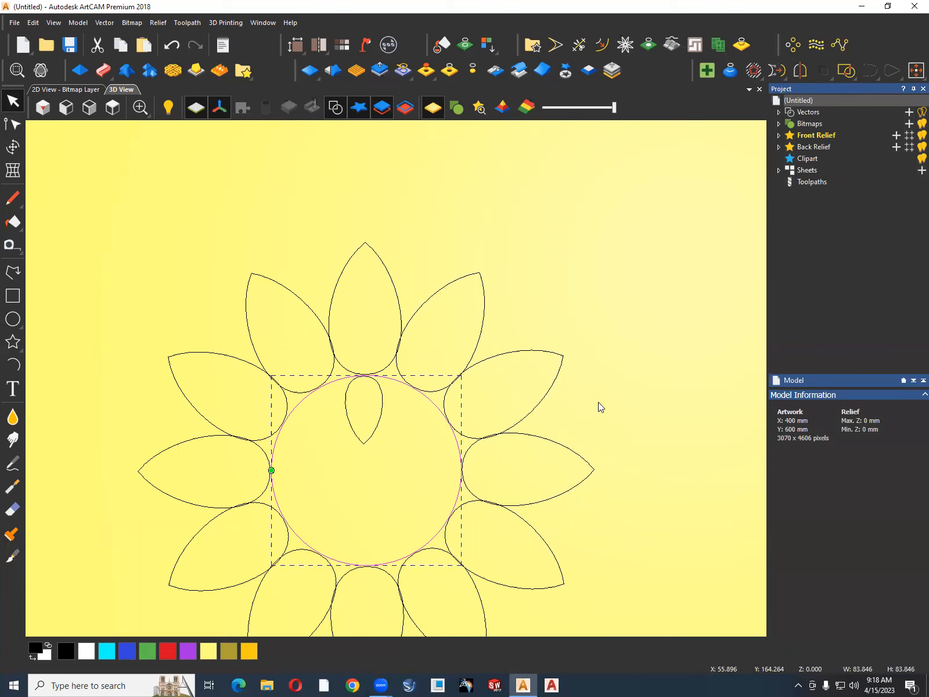
left_click(627, 405)
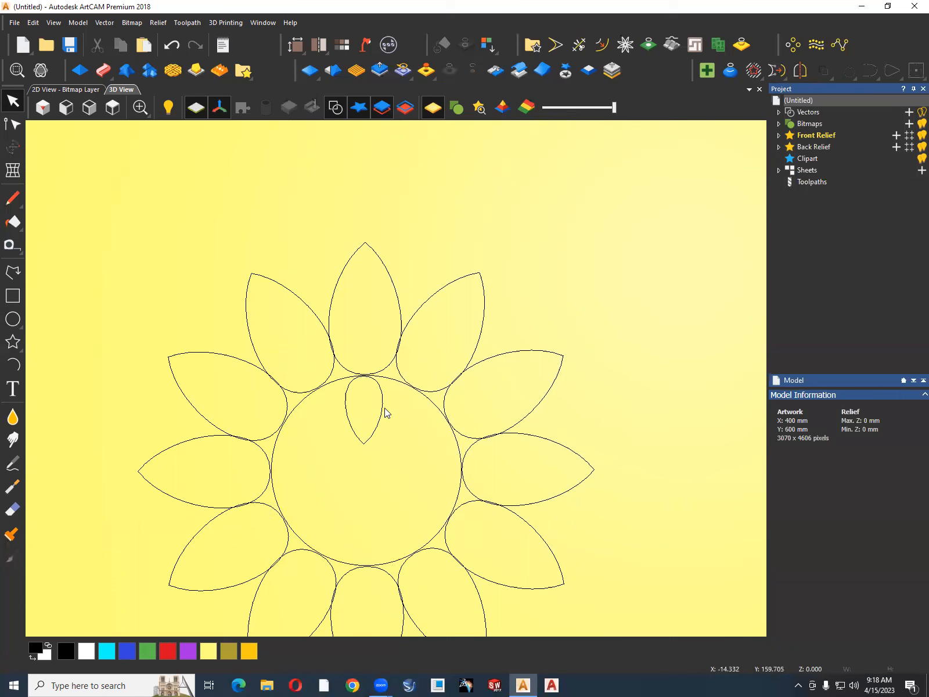
Rotate copy the small petal as 12 objects over a total of 360 degrees about the guide circle's centre at X -24.252, Y 131.846 mm.
left_click(381, 415)
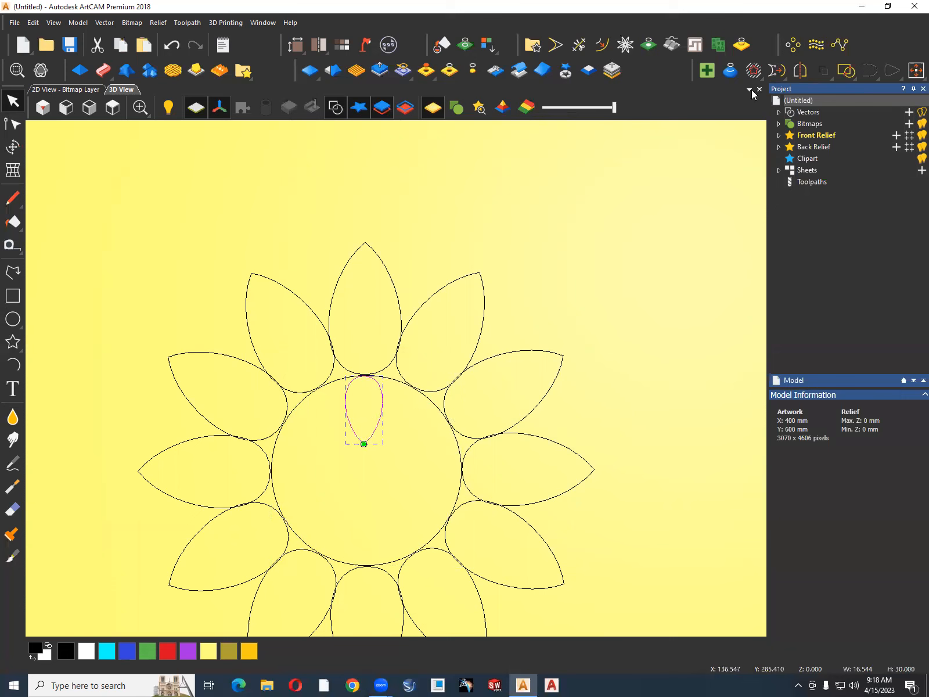
left_click(791, 44)
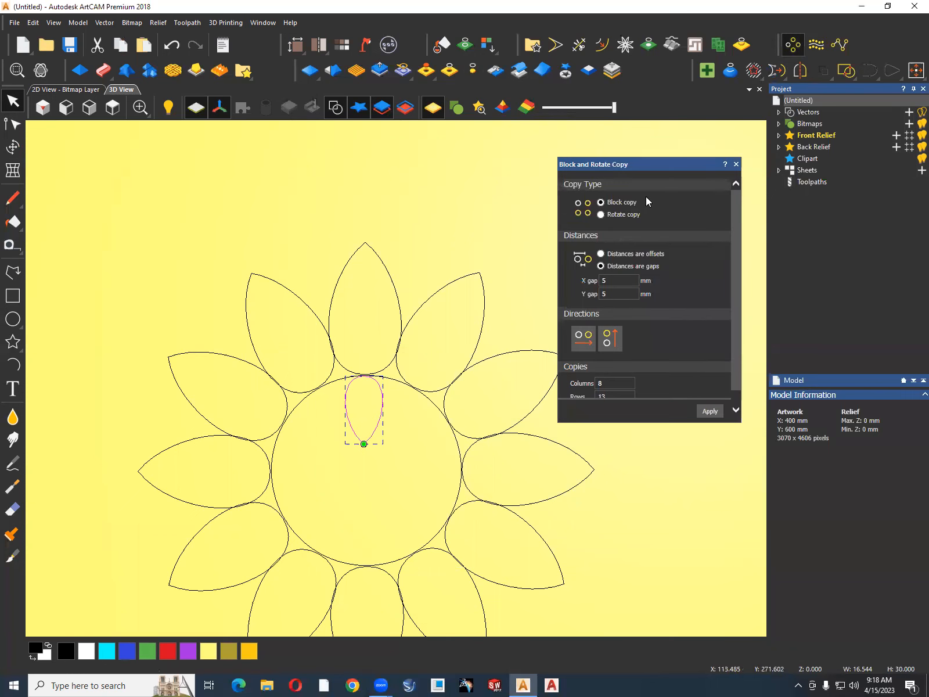
left_click(614, 217)
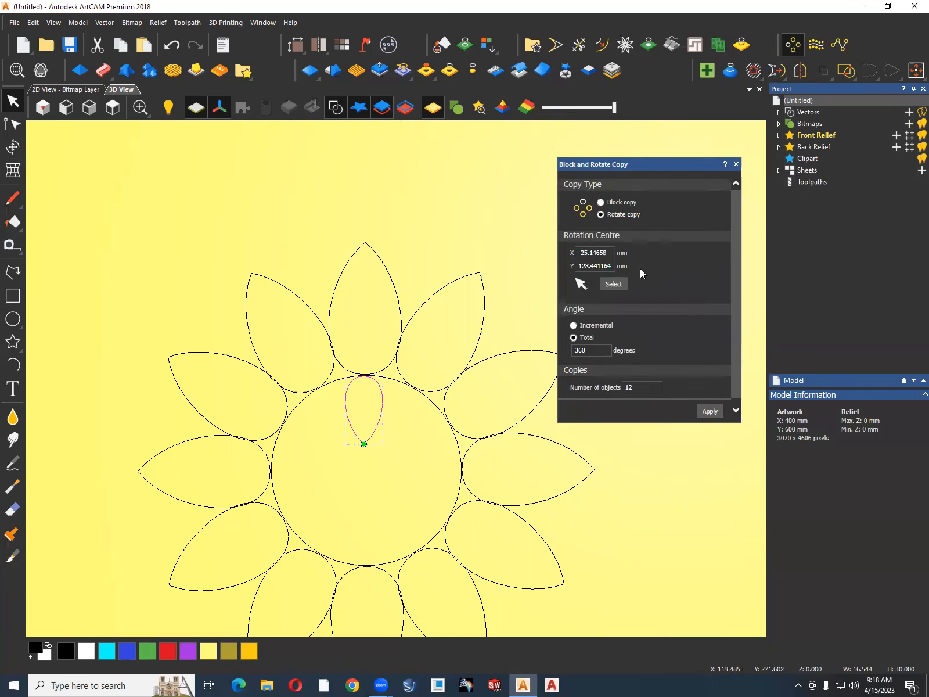
left_click(614, 284)
left_click(709, 412)
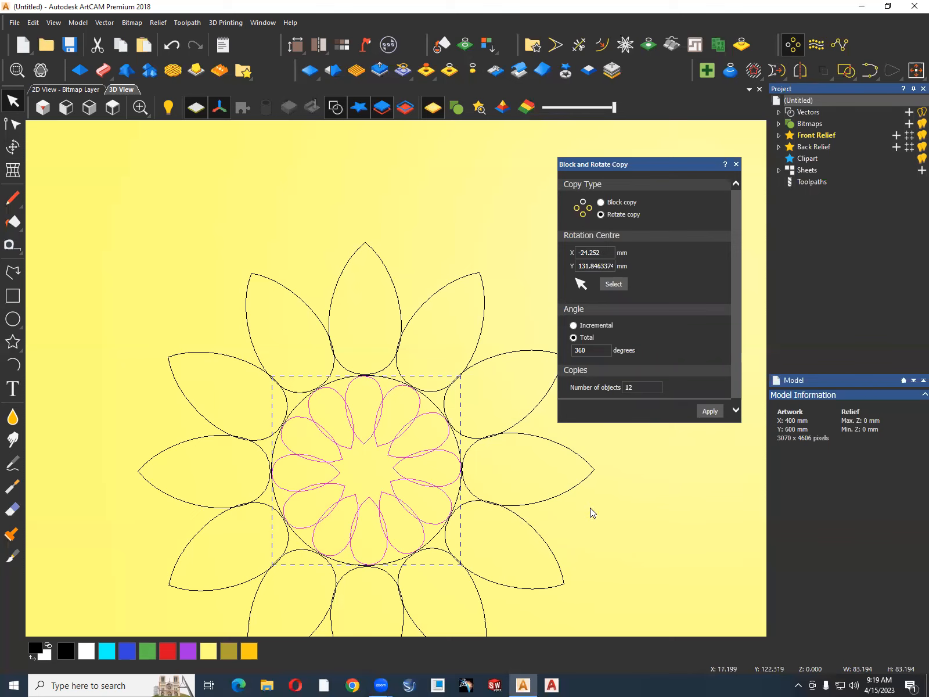
Delete the guide circle around the small petals and close the Block and Rotate Copy tool.
left_click(458, 499)
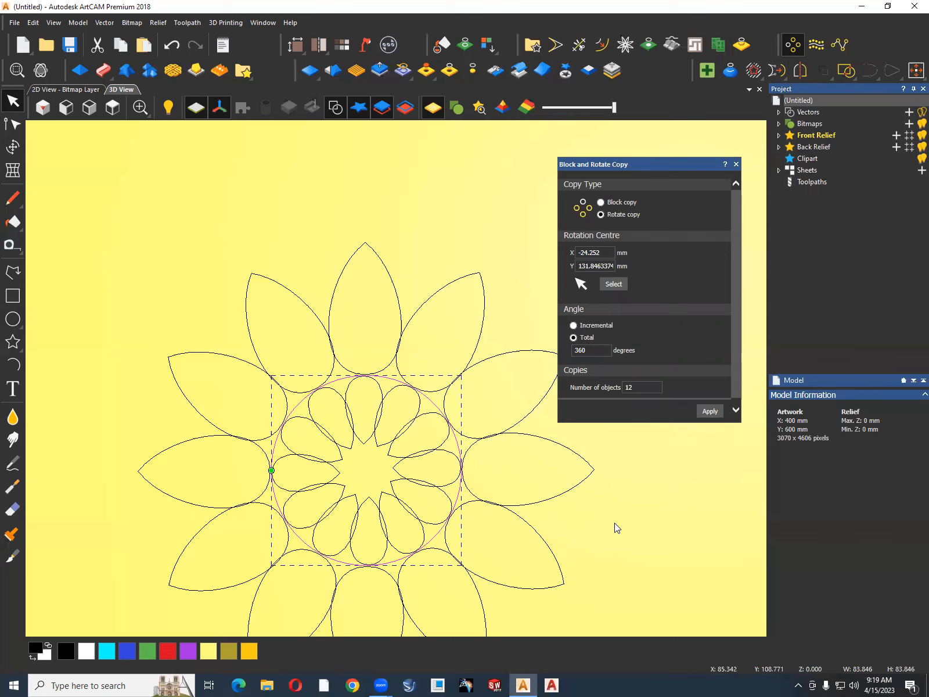
key("Delete")
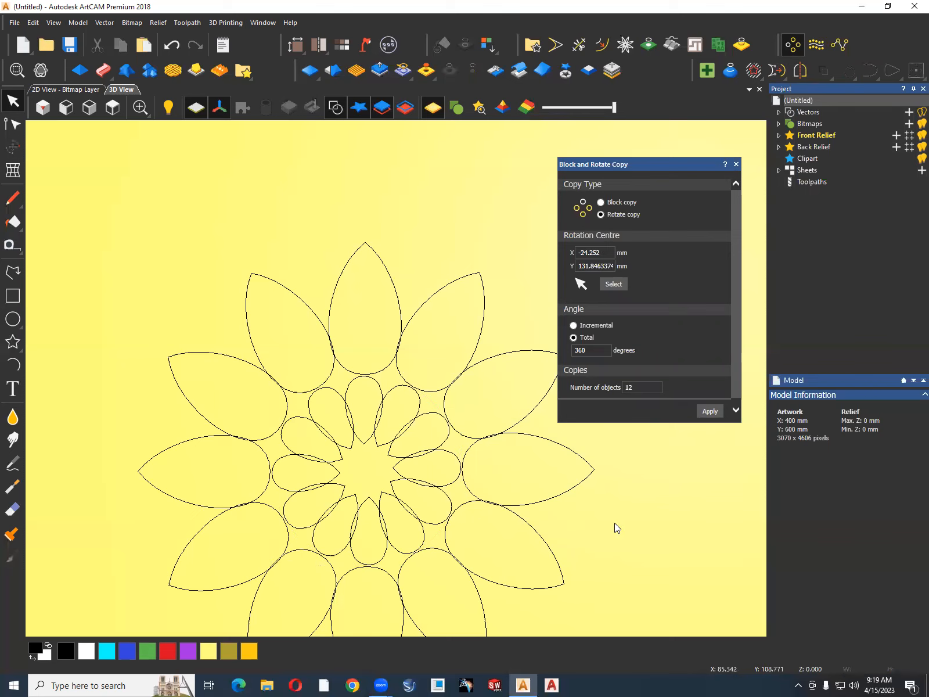
left_click(737, 165)
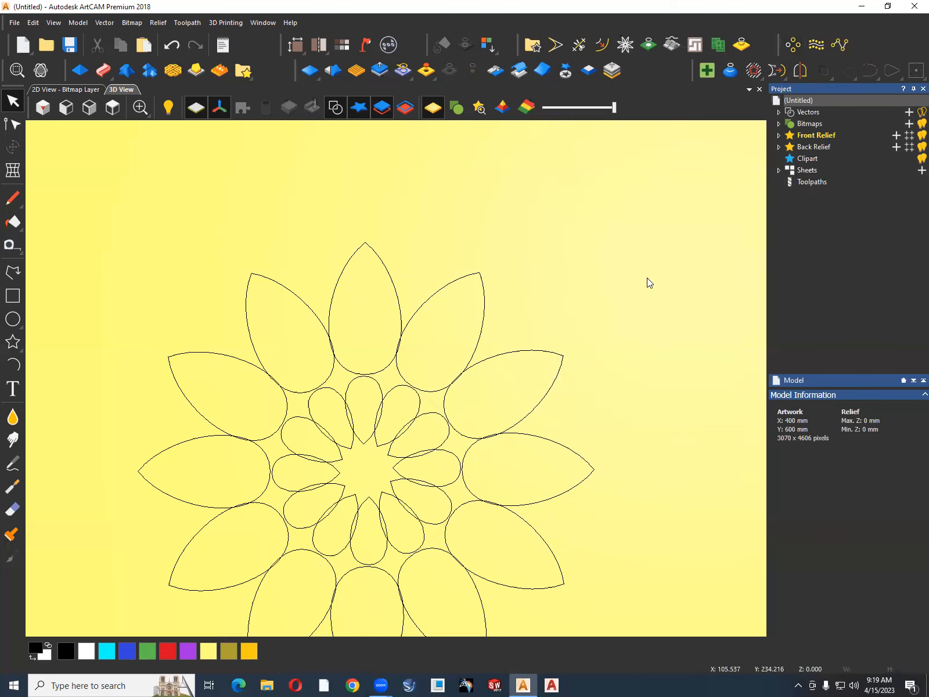
Select all the flower's petals and give them a Round relief profile with the Shape Editor.
scroll(581, 424, "down", 3)
scroll(435, 486, "up", 1)
scroll(469, 394, "down", 1)
left_click_drag(509, 266, 222, 528)
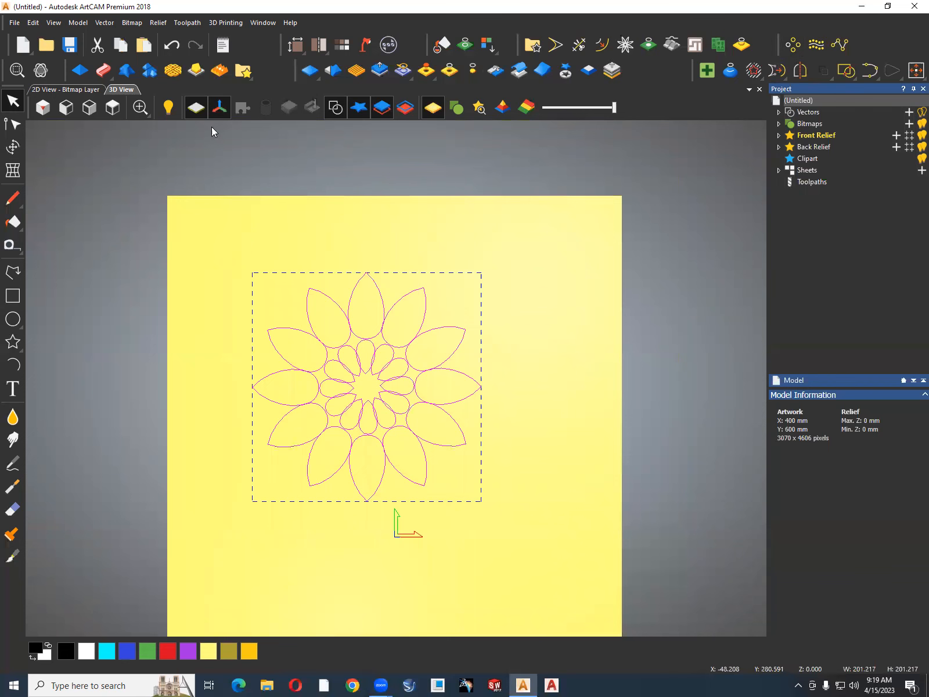
left_click(81, 70)
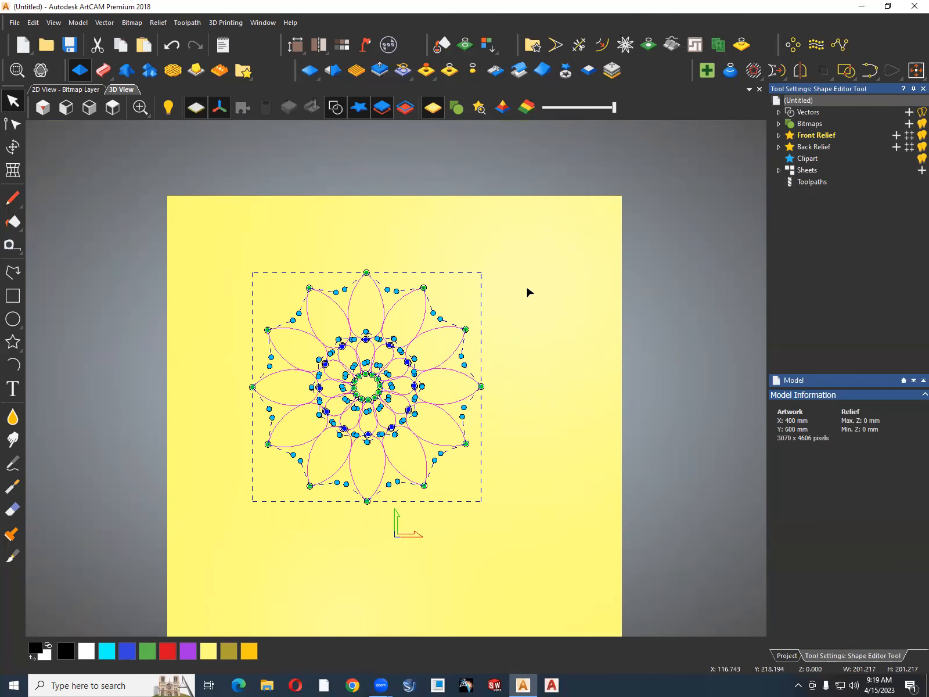
left_click(800, 132)
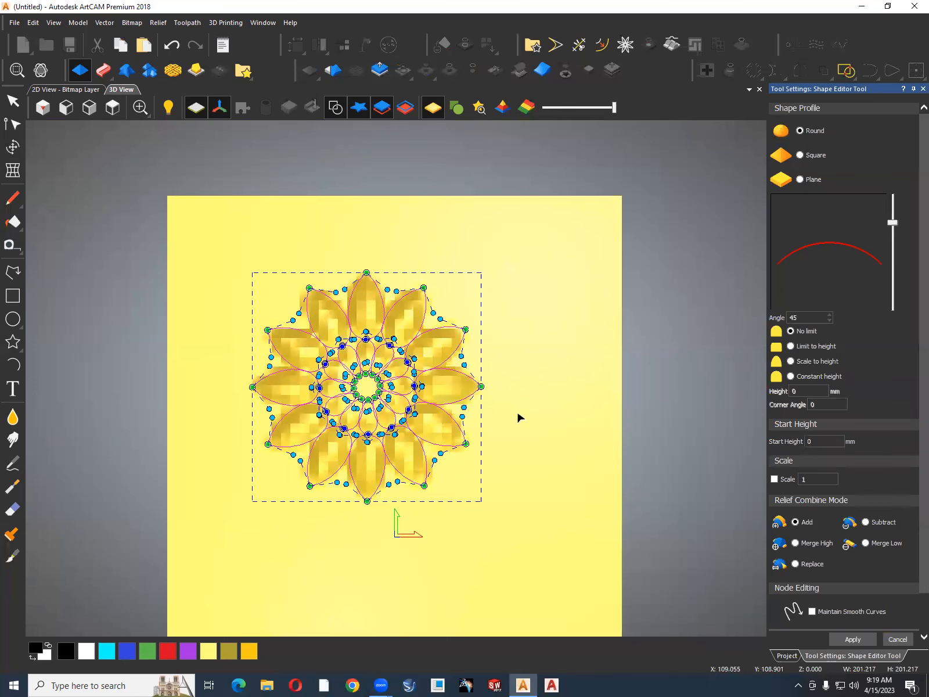
scroll(500, 439, "up", 2)
left_click_drag(500, 435, 529, 353)
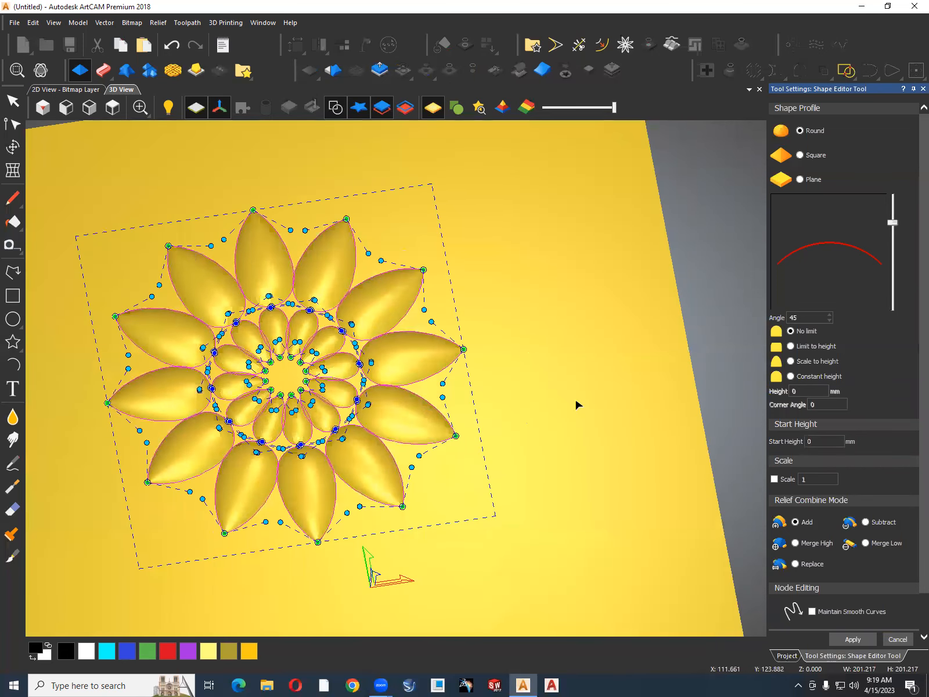
Combine the petal reliefs with Merge High, check the overlaps of the inner petals and close the Shape Editor.
left_click(795, 543)
scroll(314, 352, "up", 5)
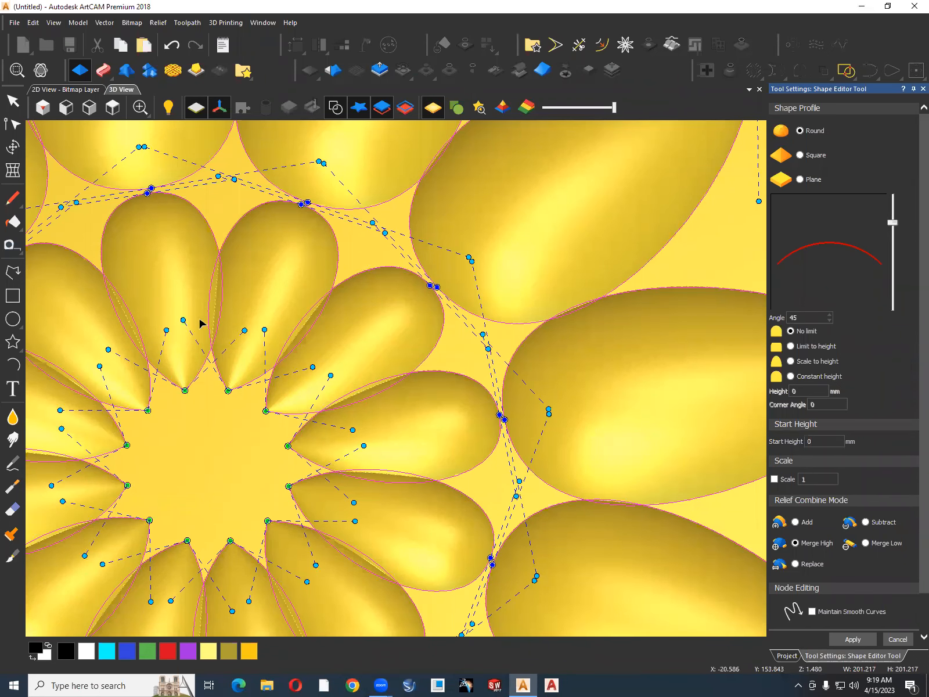
scroll(212, 325, "down", 4)
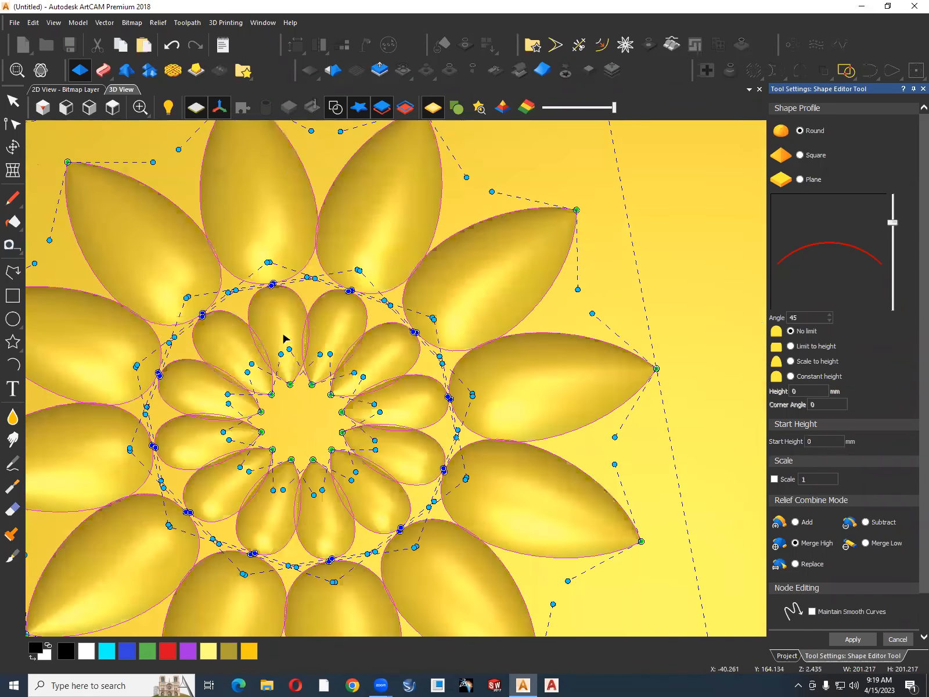
scroll(314, 347, "down", 2)
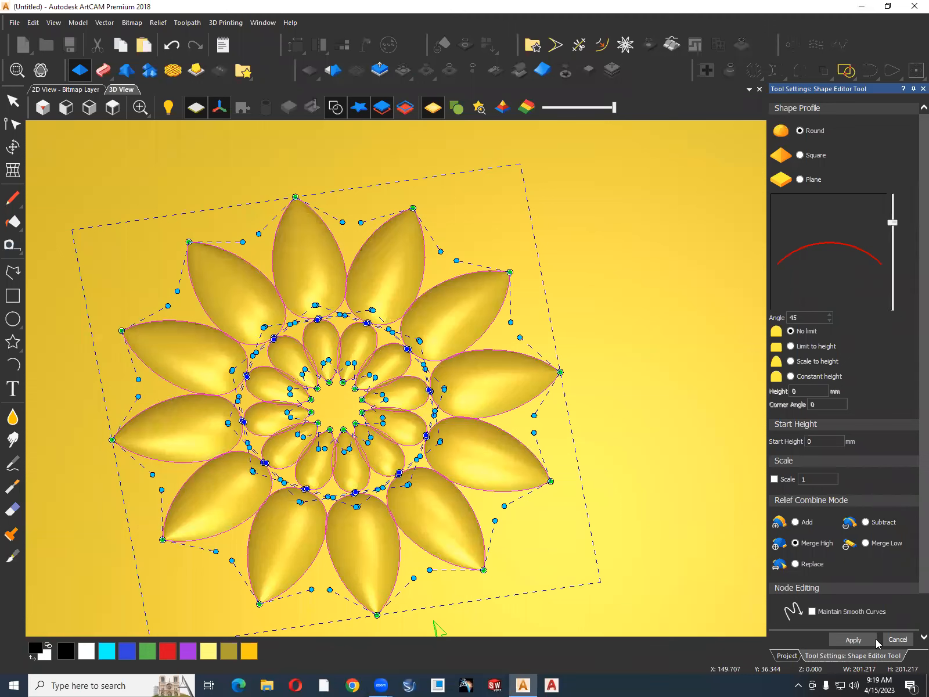
left_click(898, 640)
left_click(623, 496)
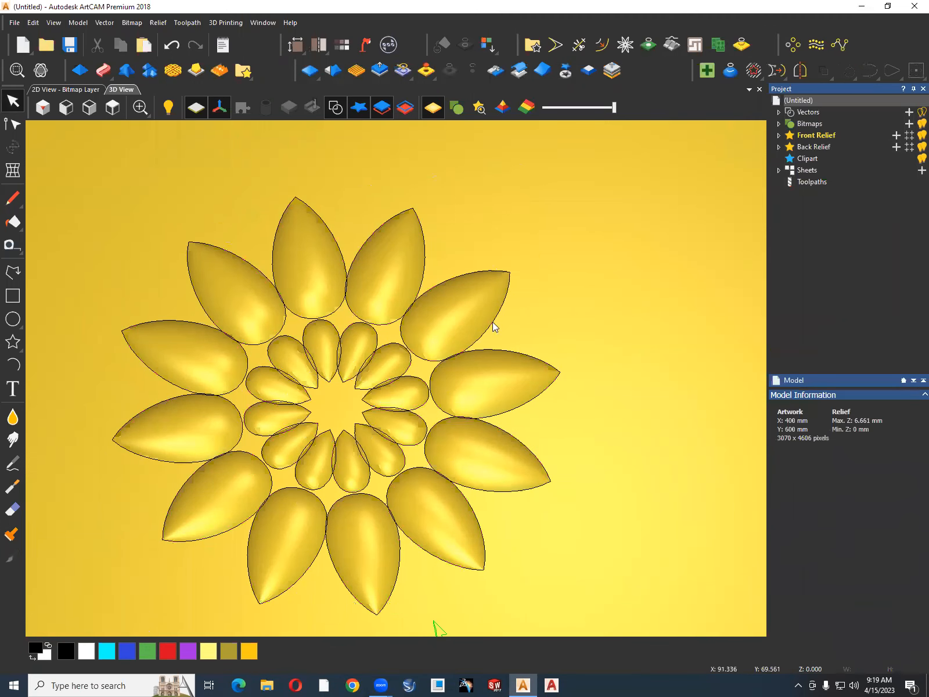
Hide the vectors and examine the flower relief on the whole sheet.
left_click(335, 107)
scroll(478, 275, "down", 3)
left_click_drag(433, 465, 475, 468)
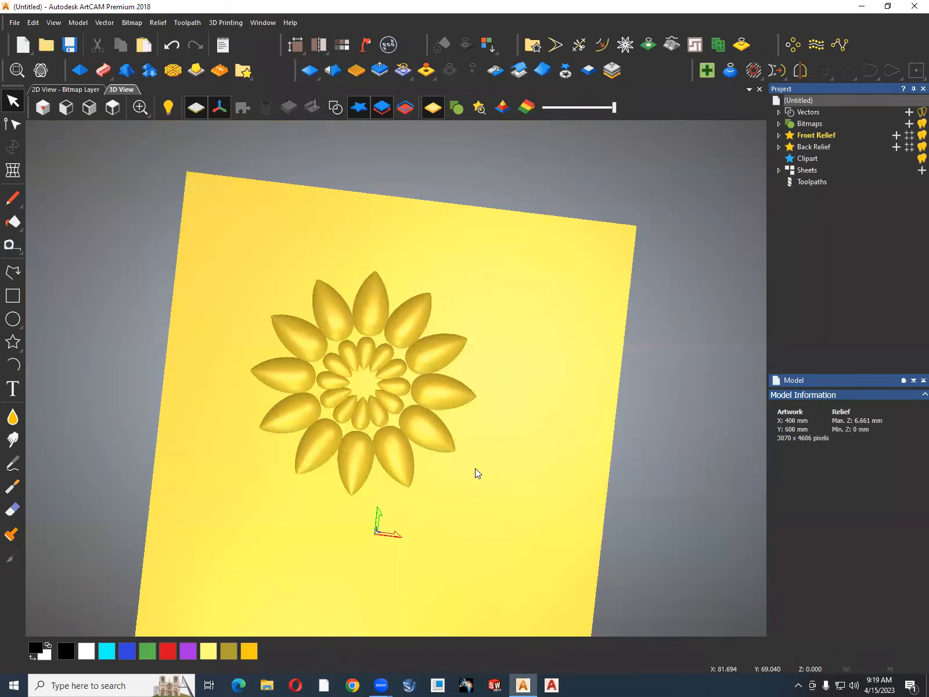
Undo the flower's relief, show the vectors again and delete all the petals.
key("ctrl+z")
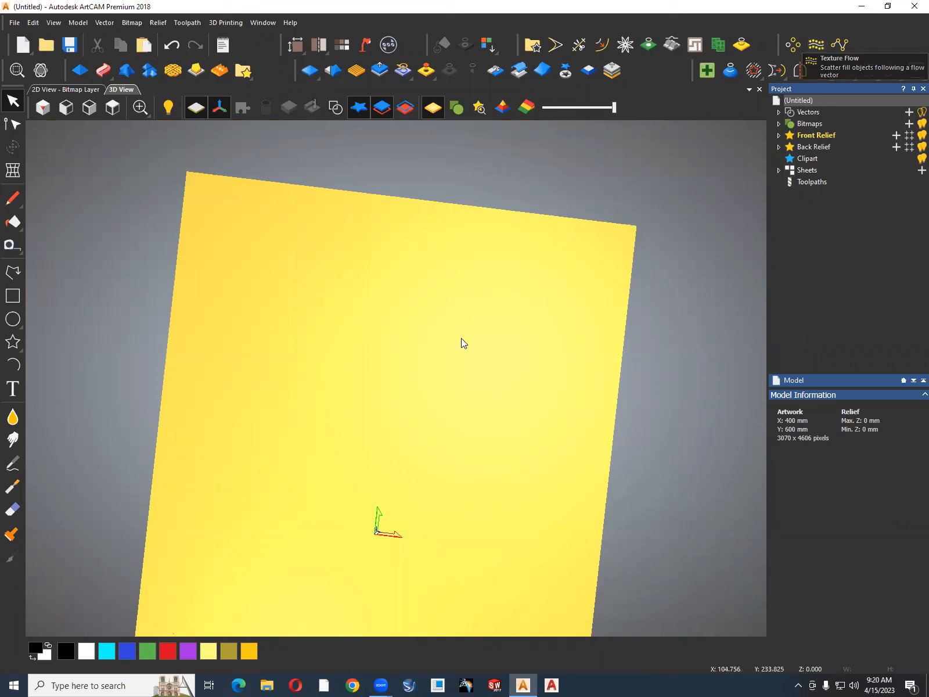
left_click(336, 107)
left_click_drag(499, 260, 222, 529)
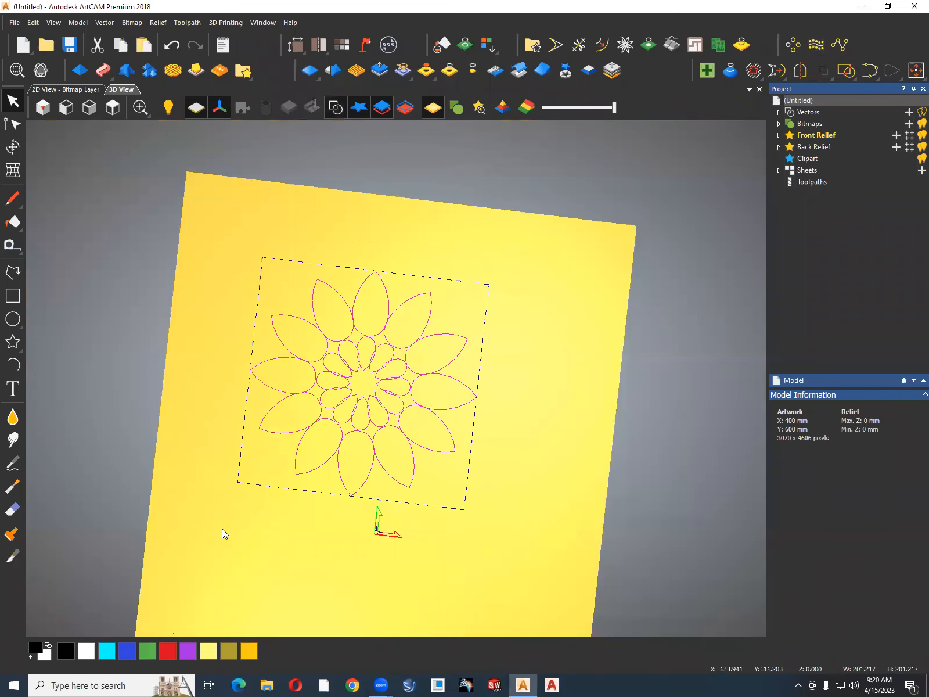
key("Delete")
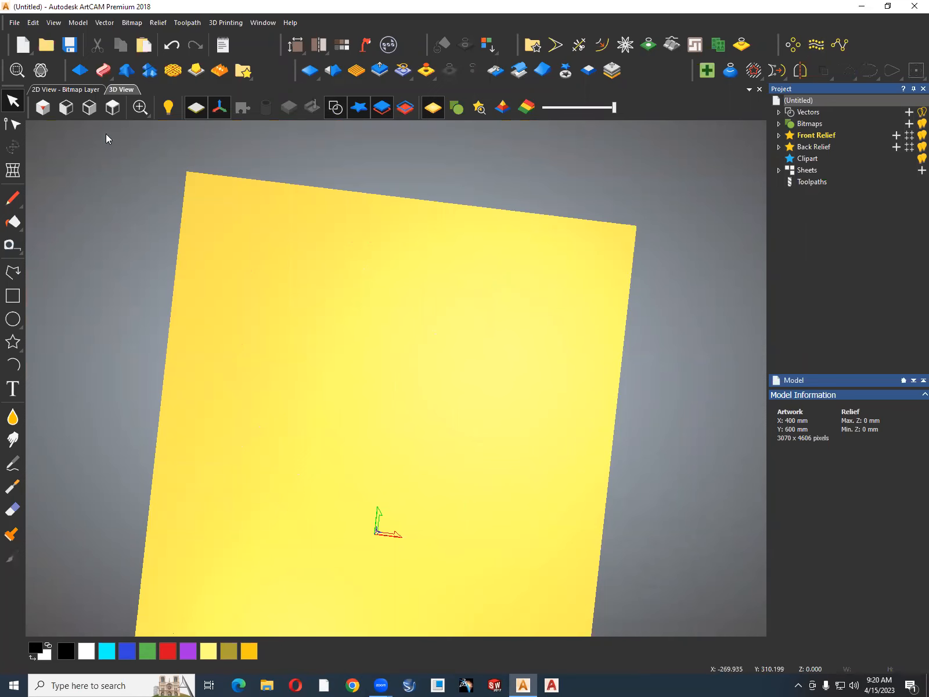
In a top view, draw a closed straight-segment polyline outlining a bent diagonal band about 306 mm wide and 396 mm high.
left_click(112, 108)
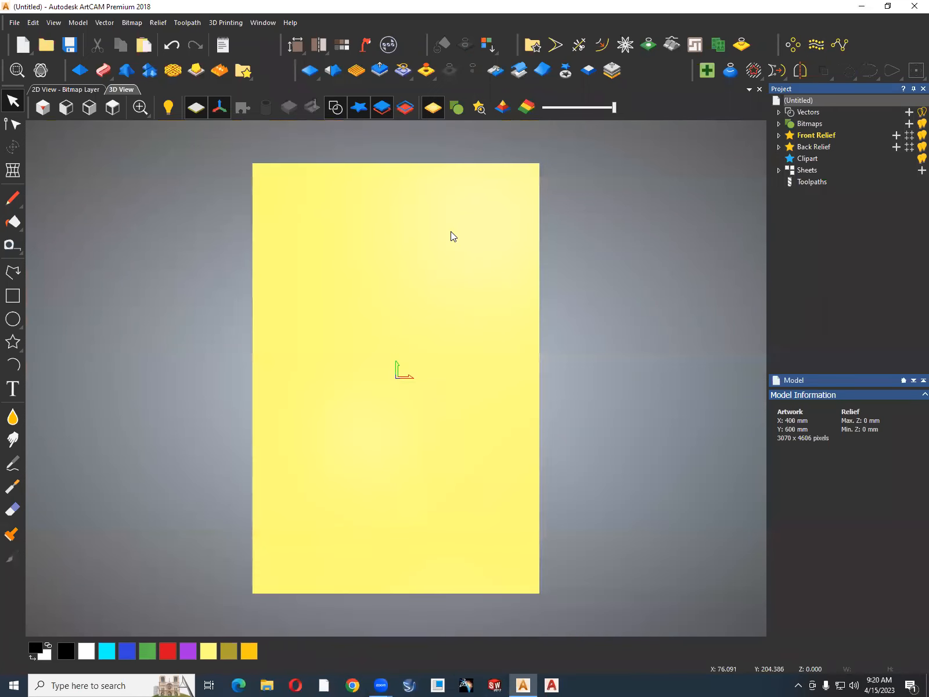
scroll(451, 233, "up", 2)
scroll(451, 231, "down", 1)
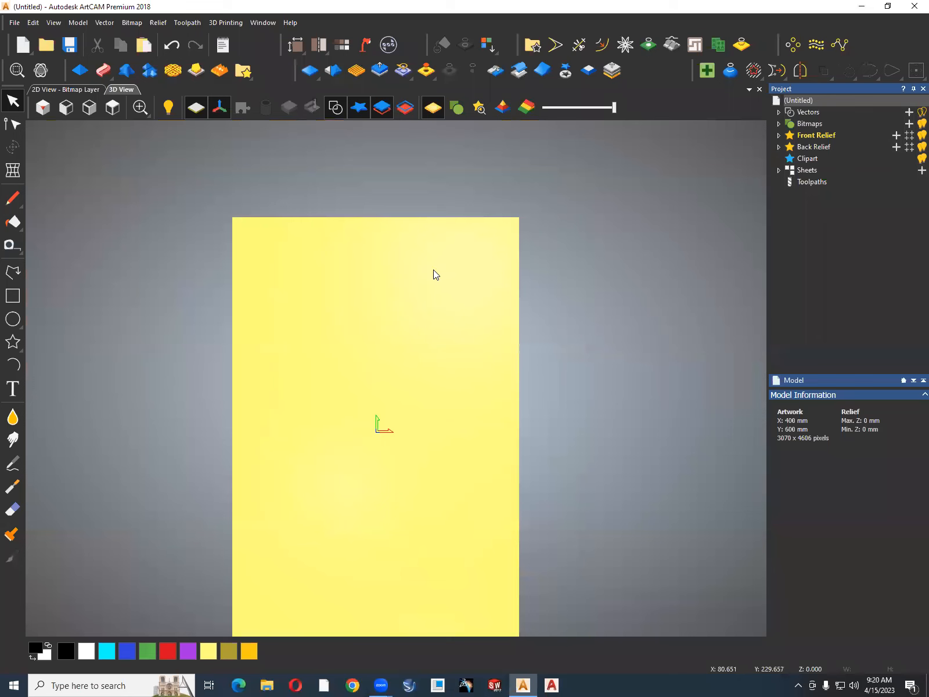
scroll(436, 274, "up", 2)
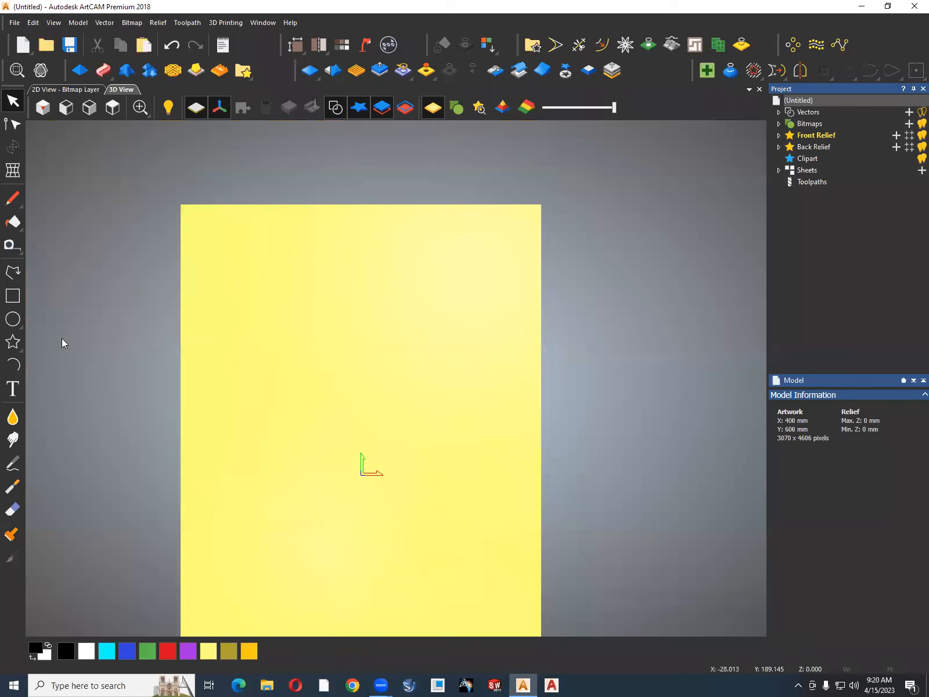
left_click(13, 272)
left_click(258, 257)
left_click(329, 273)
left_click(419, 332)
left_click(437, 413)
left_click(449, 532)
left_click(491, 615)
left_click(417, 615)
left_click(339, 528)
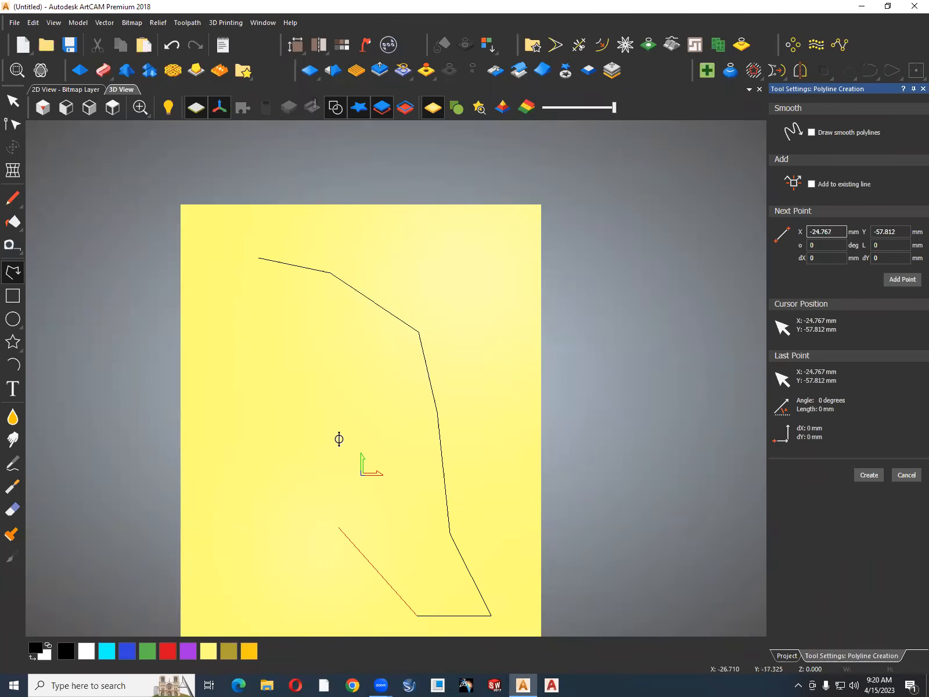
left_click(326, 410)
left_click(279, 356)
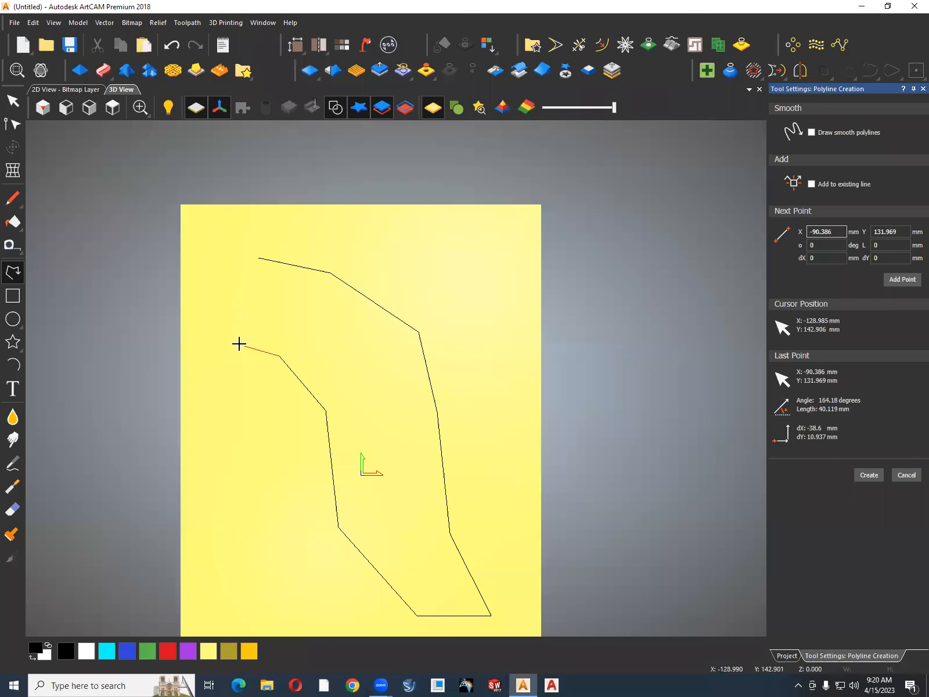
left_click(235, 335)
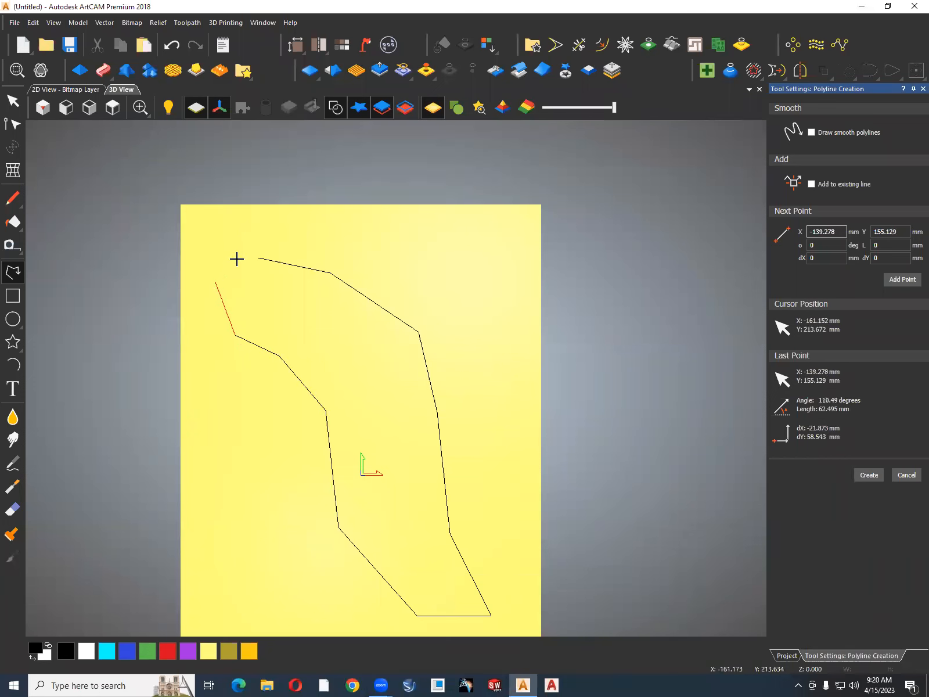
left_click(258, 258)
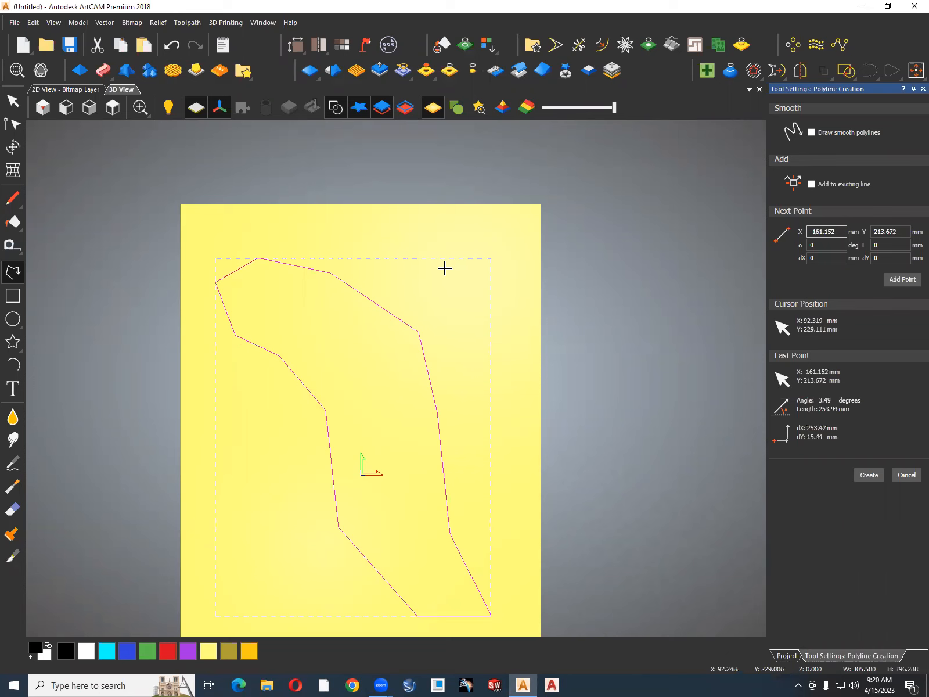
scroll(453, 273, "down", 2)
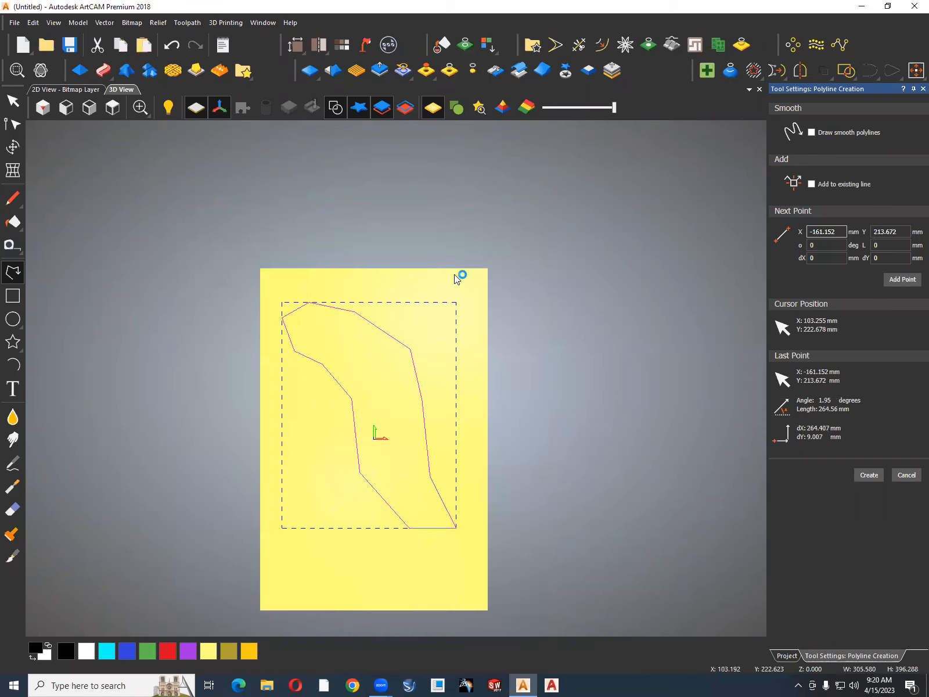
key("Escape")
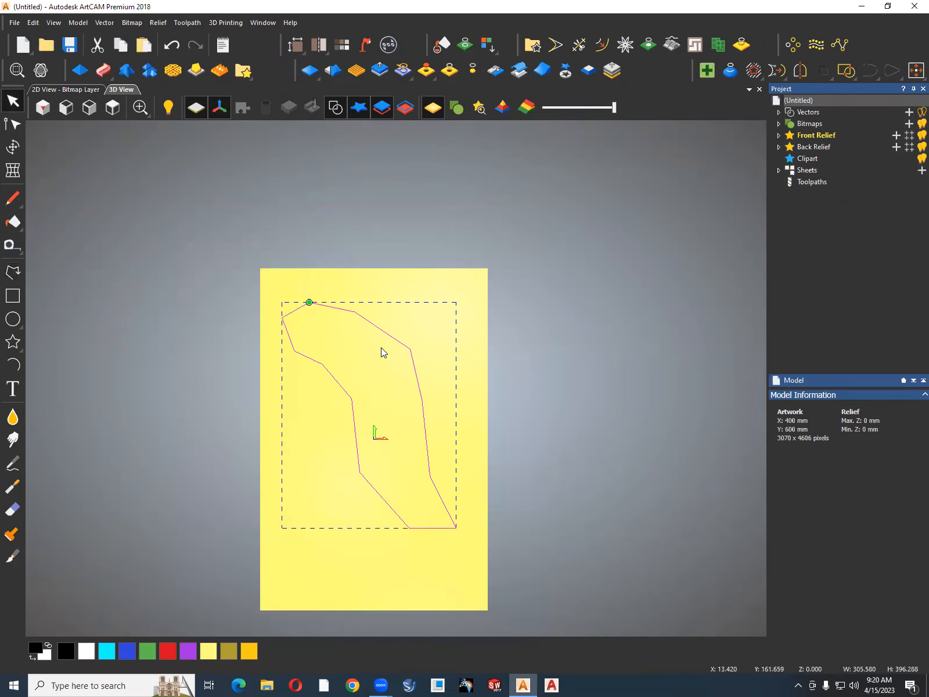
Start node editing on the outline and smooth the nodes along its upper edge and outer right bend.
key("n")
scroll(338, 320, "up", 1)
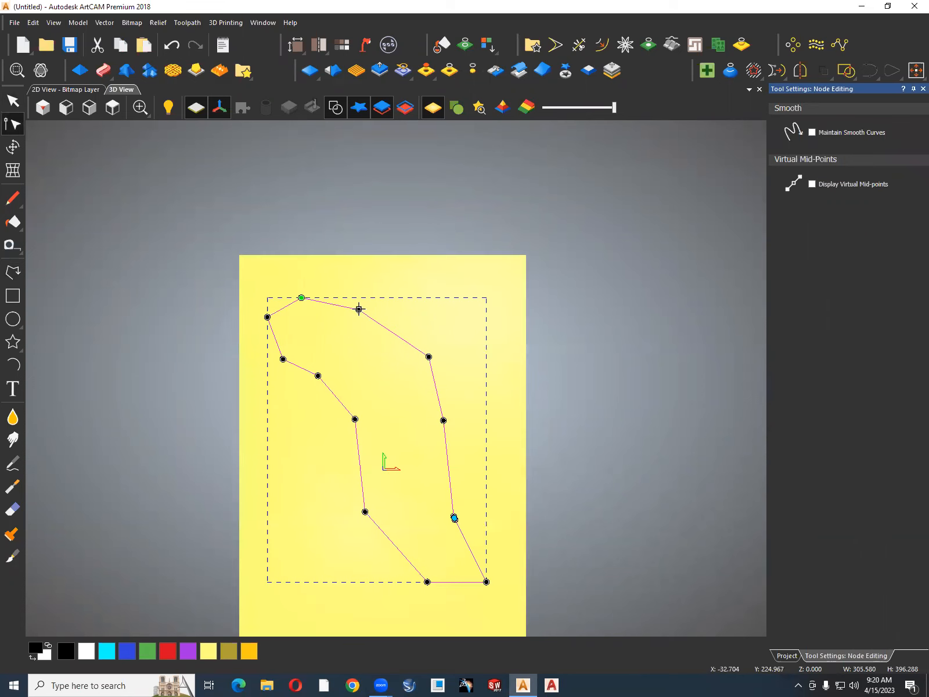
left_click(359, 309)
key("s")
left_click(430, 356)
key("s")
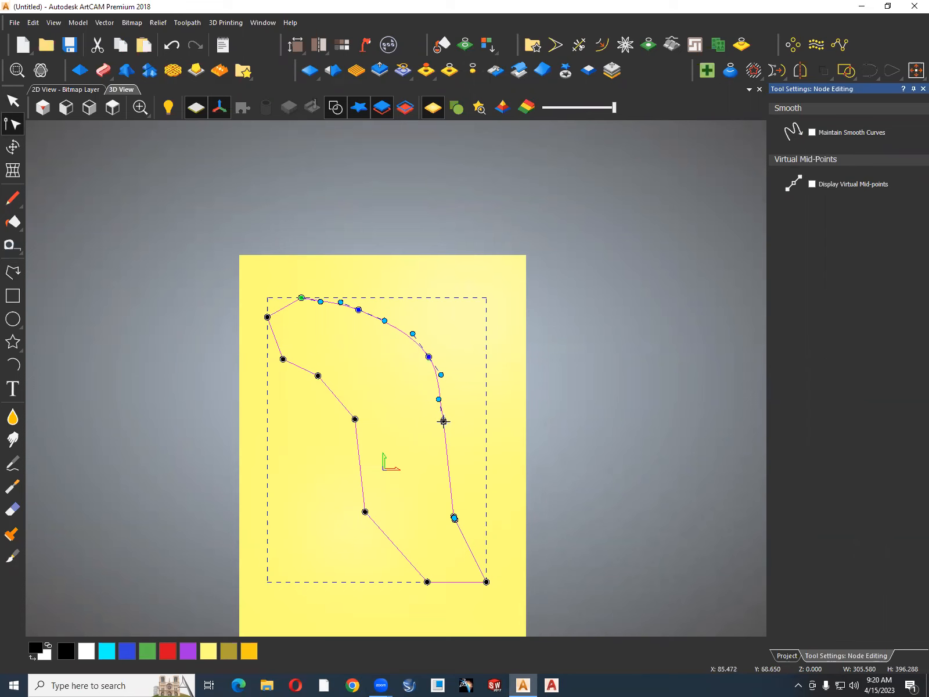
Delete the duplicate node at the outline's lower right bend, smooth the remaining node and lengthen its upper curve handle.
scroll(460, 529, "up", 2)
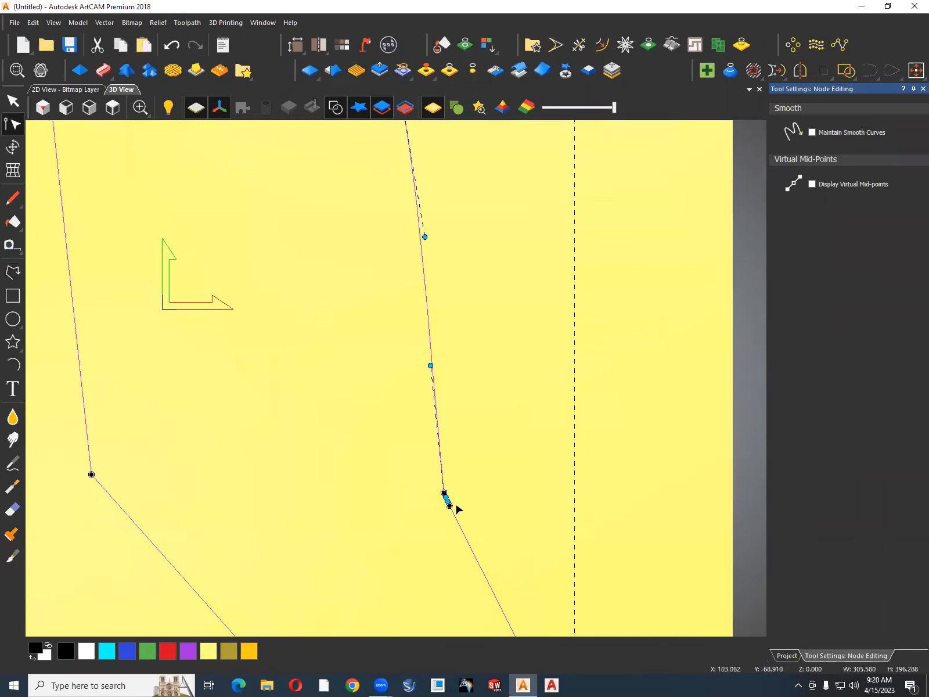
scroll(457, 509, "up", 1)
key("d")
scroll(475, 419, "down", 3)
scroll(442, 473, "up", 1)
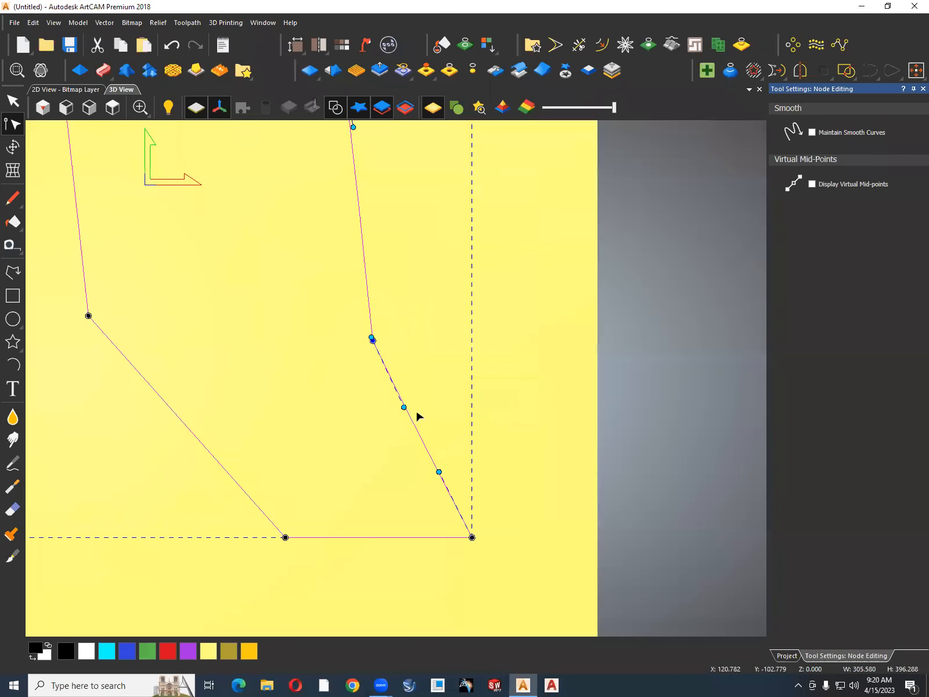
scroll(383, 351, "up", 3)
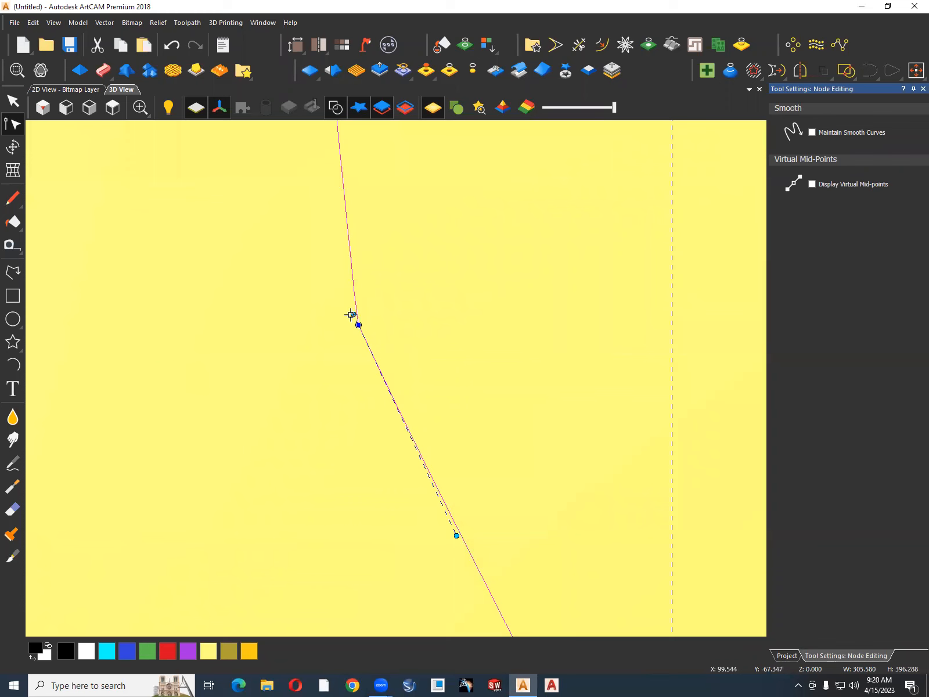
left_click_drag(354, 314, 326, 265)
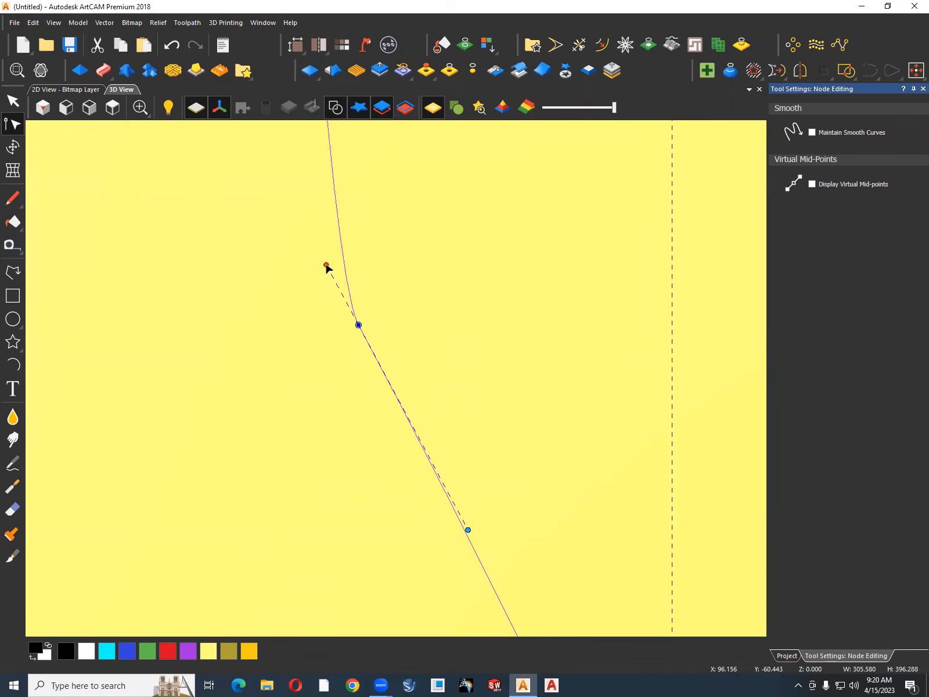
scroll(414, 291, "down", 3)
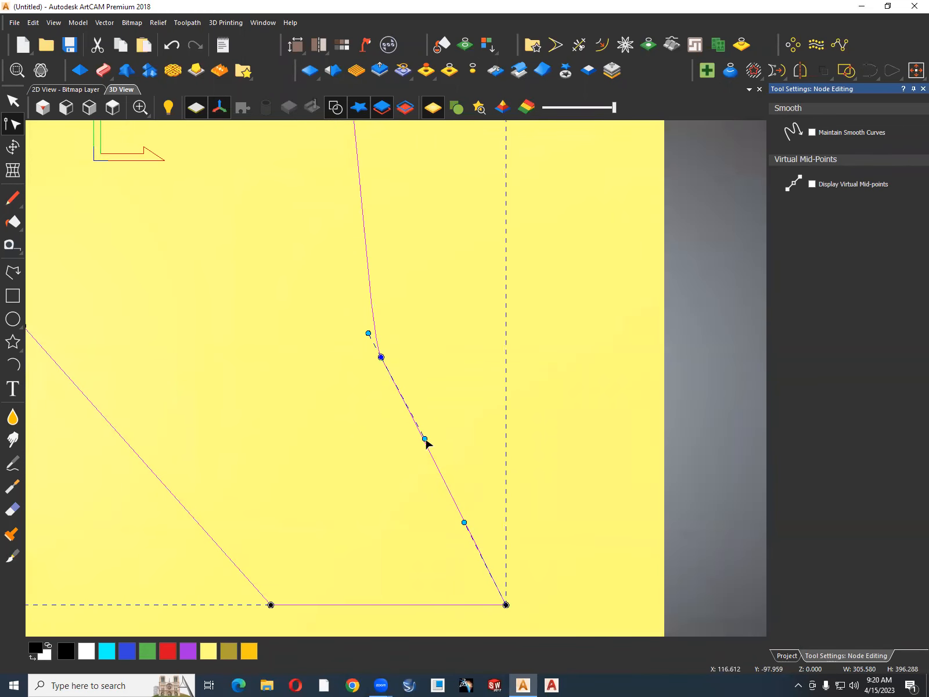
key("Escape")
scroll(424, 441, "down", 5)
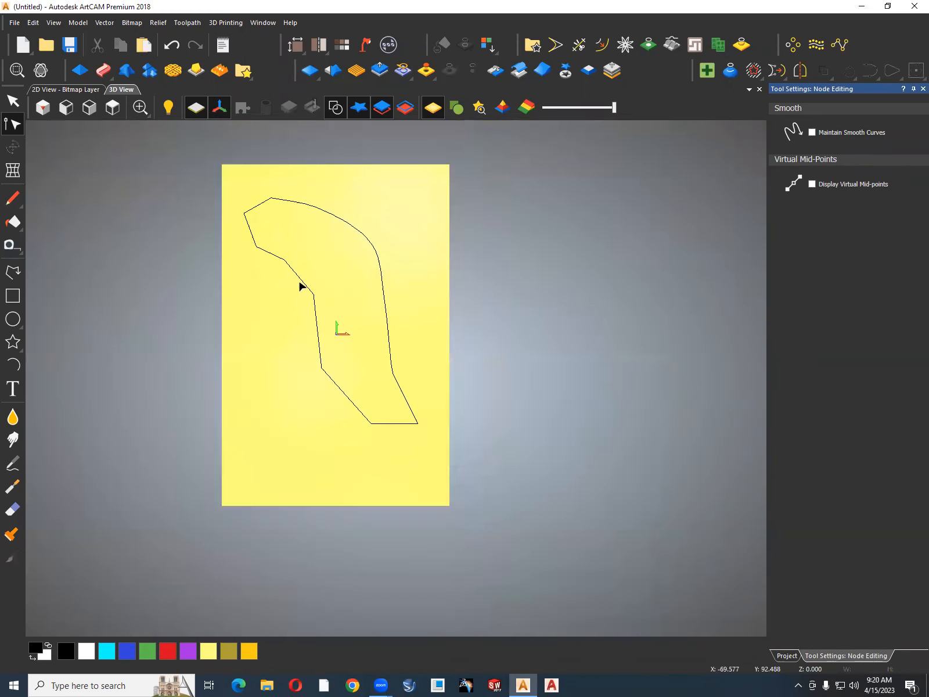
Reselect the outline and smooth the nodes around its upper left end, down the inner left edge and at the bottom.
left_click(296, 271)
scroll(265, 240, "up", 4)
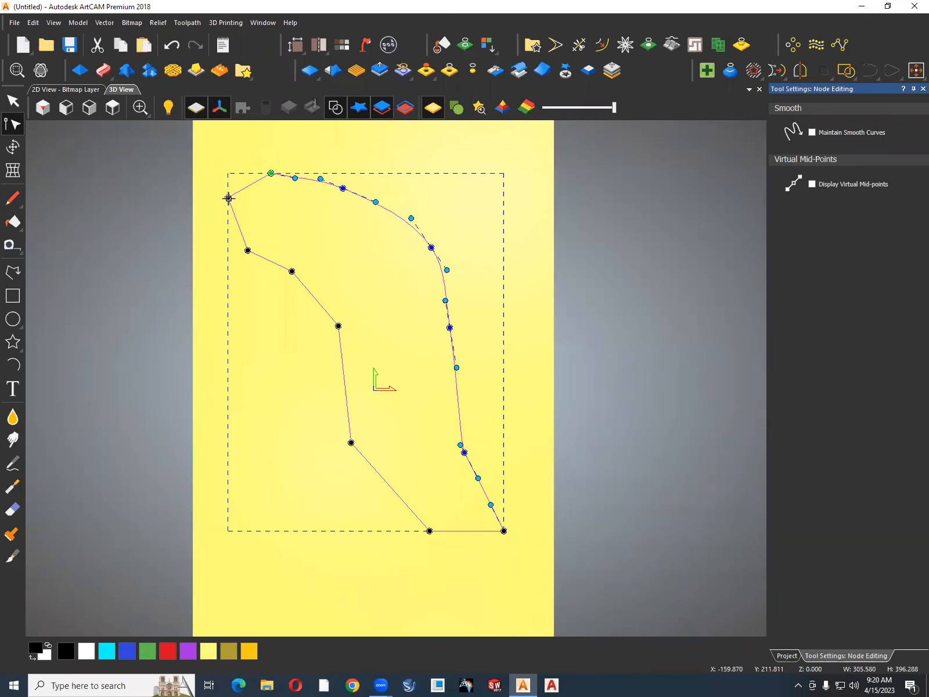
key("s")
key("s")
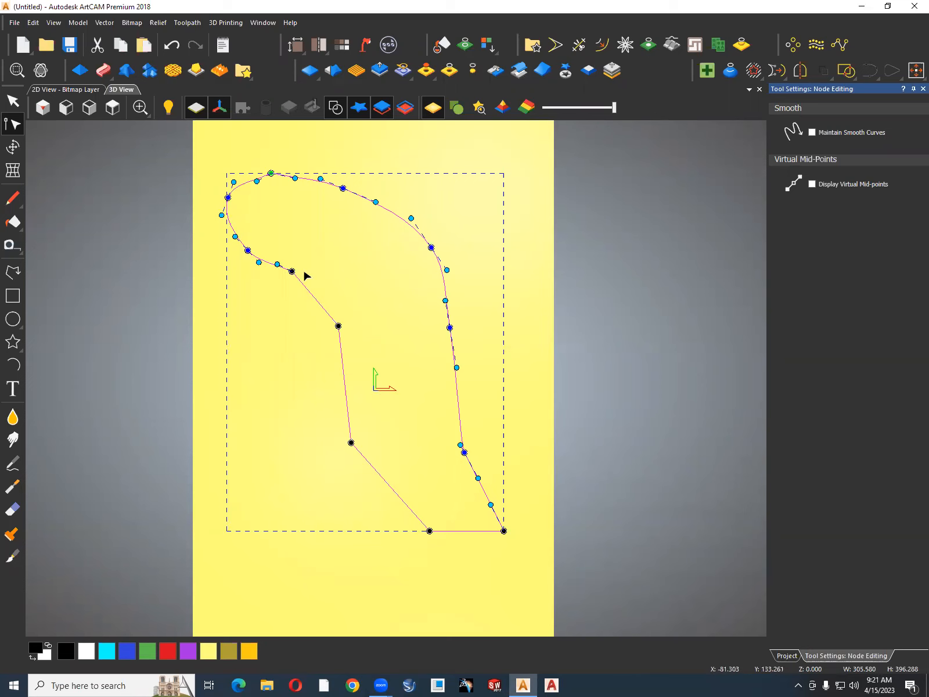
key("s")
key("s")
key("s")
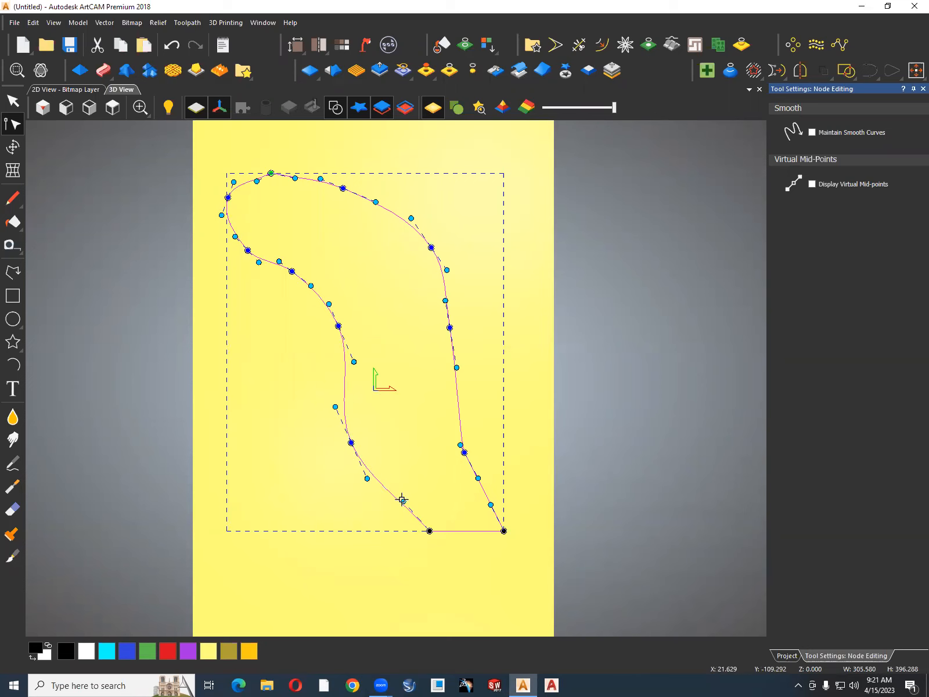
key("s")
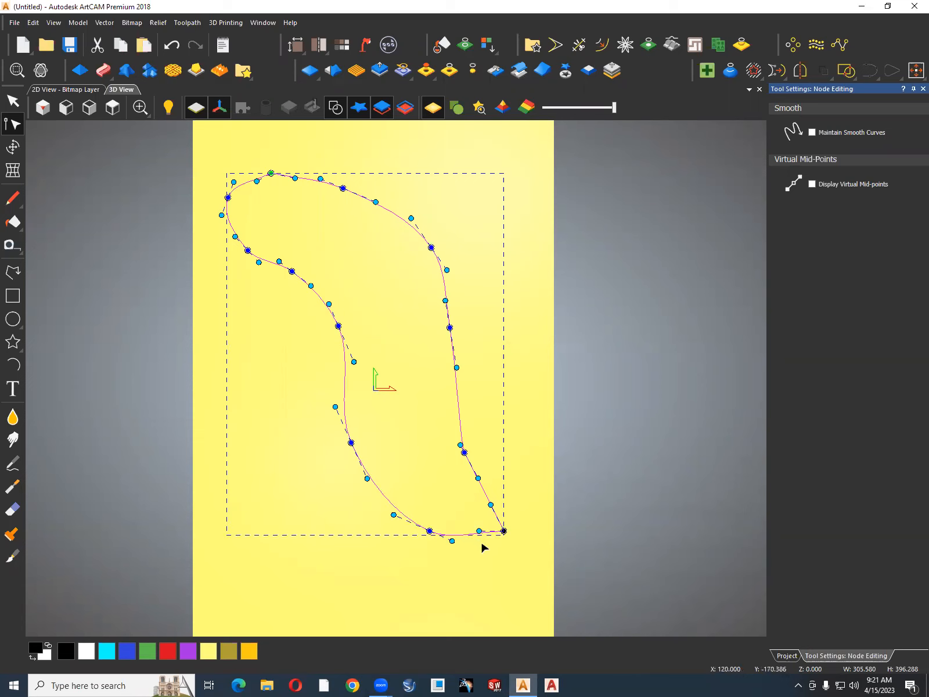
Pull the curve handles around the outline's lower right corner and the bend above it to round that end.
left_click_drag(478, 531, 477, 549)
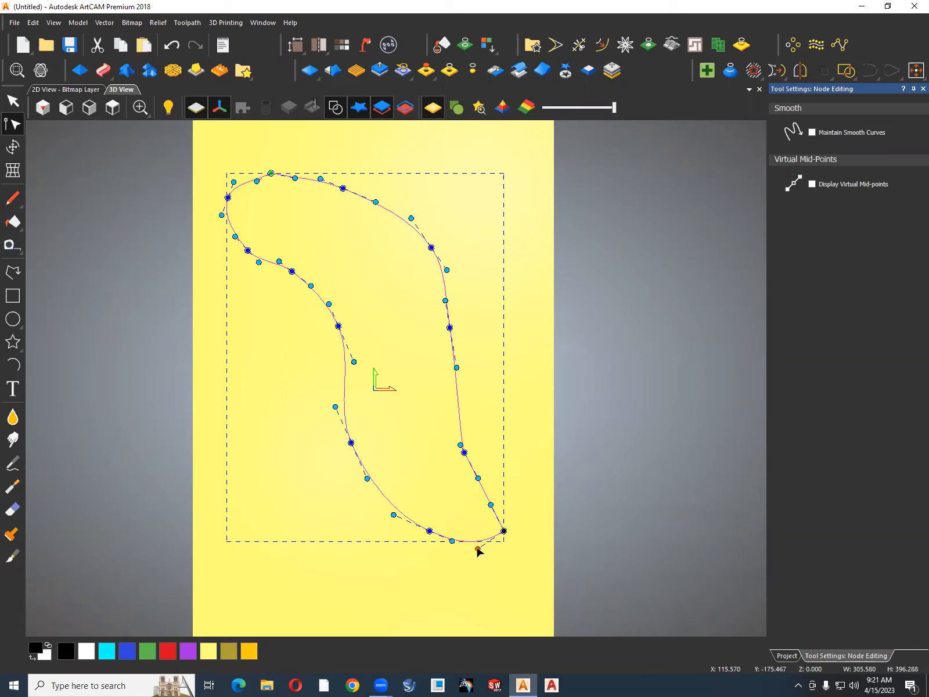
left_click_drag(491, 497, 504, 484)
left_click(462, 446)
left_click_drag(461, 445, 445, 410)
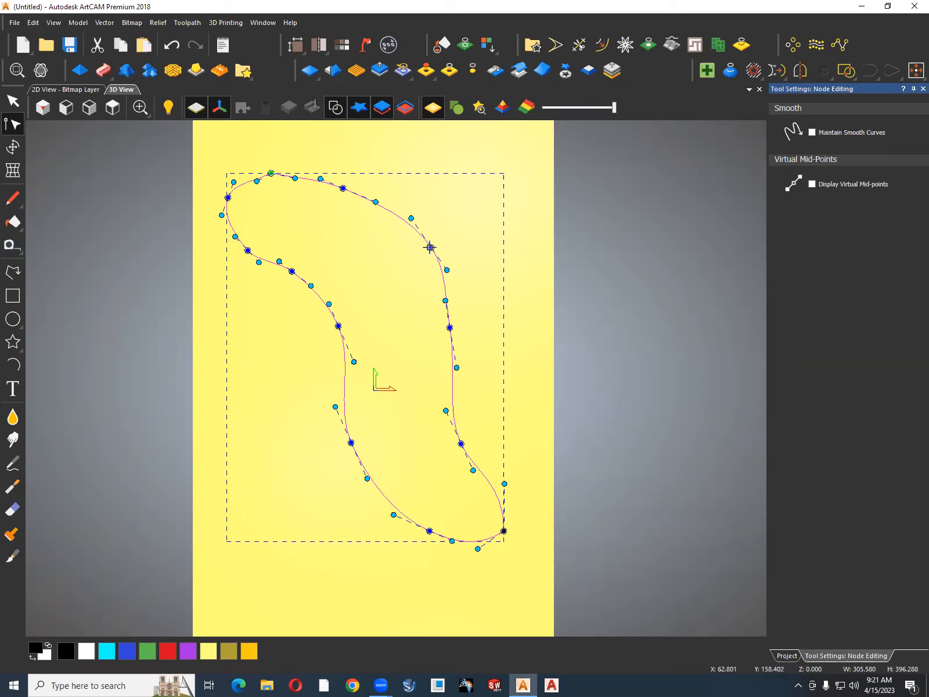
left_click(379, 258)
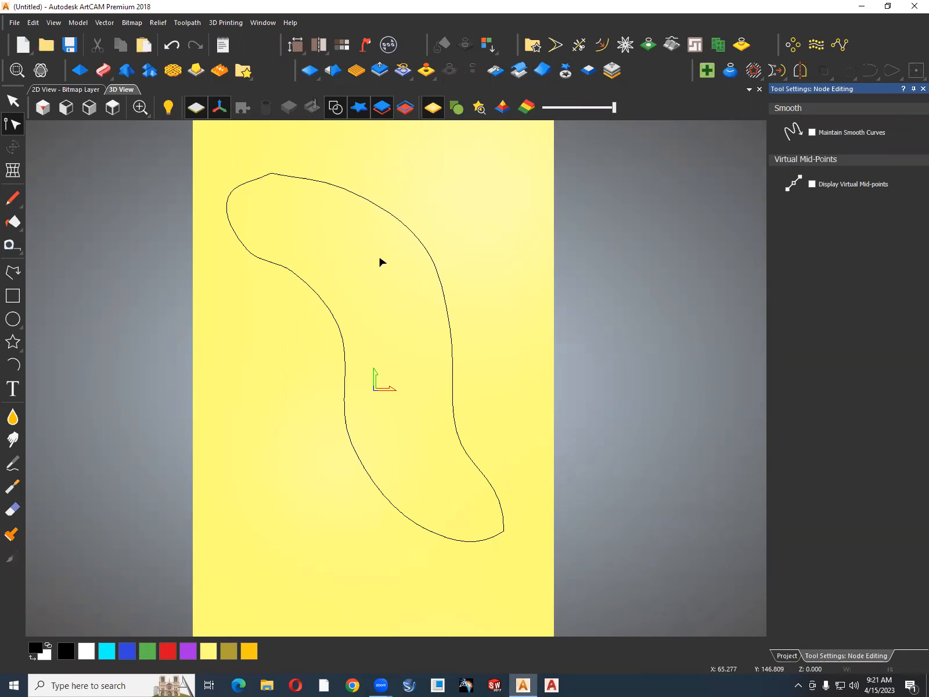
Smooth the outline's start node at the top and adjust the curve handle on the upper left end to round it.
left_click(268, 259)
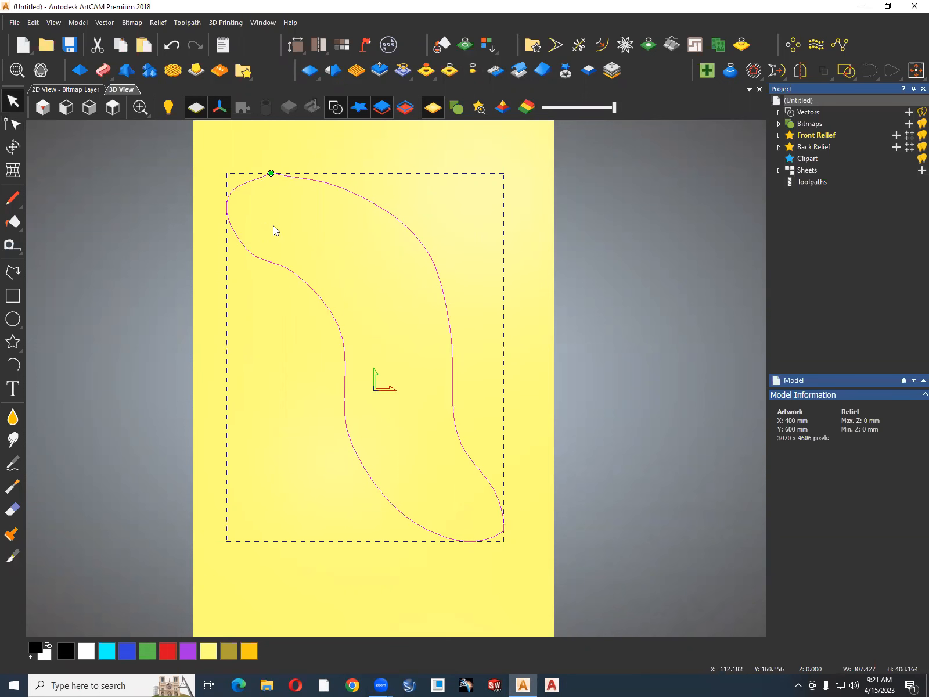
double_click(269, 173)
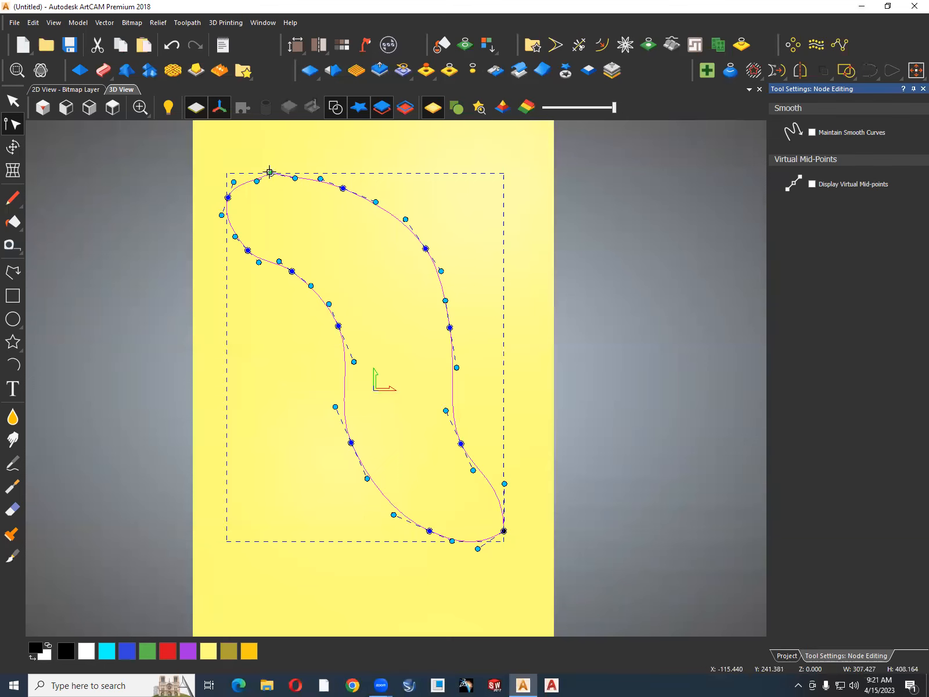
key("s")
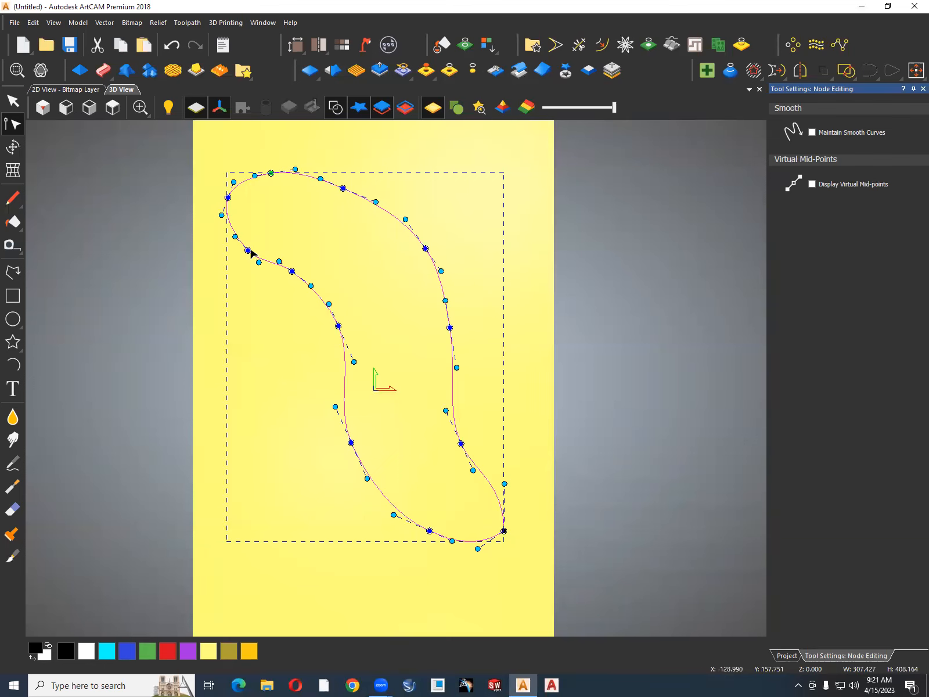
left_click_drag(233, 235, 230, 237)
left_click(291, 250)
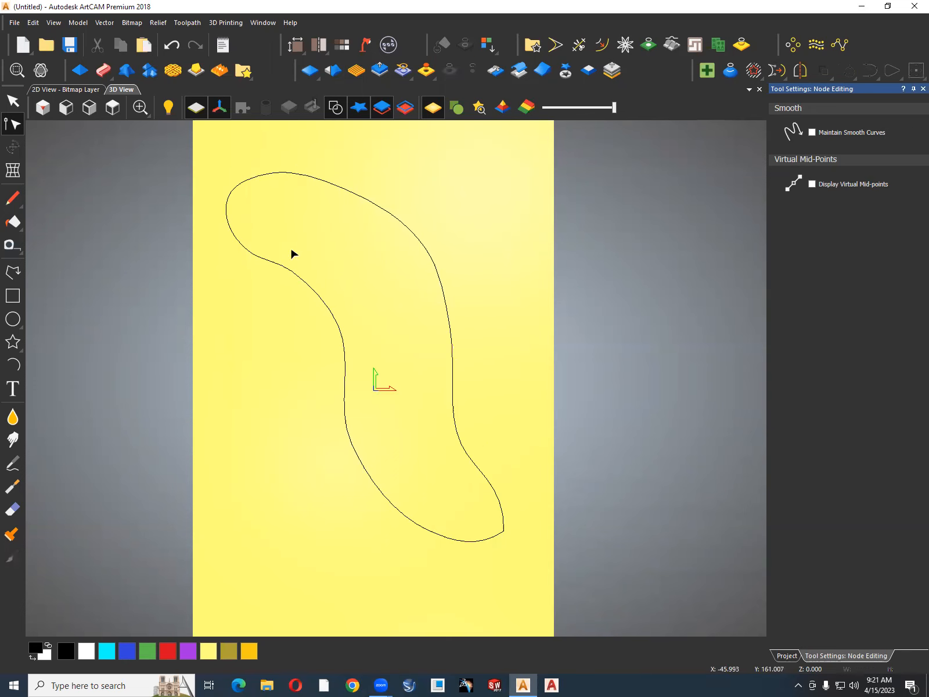
Draw an open polyline along the middle of the outline, from its upper left to its lower right end, about 242 by 342 mm.
left_click(14, 272)
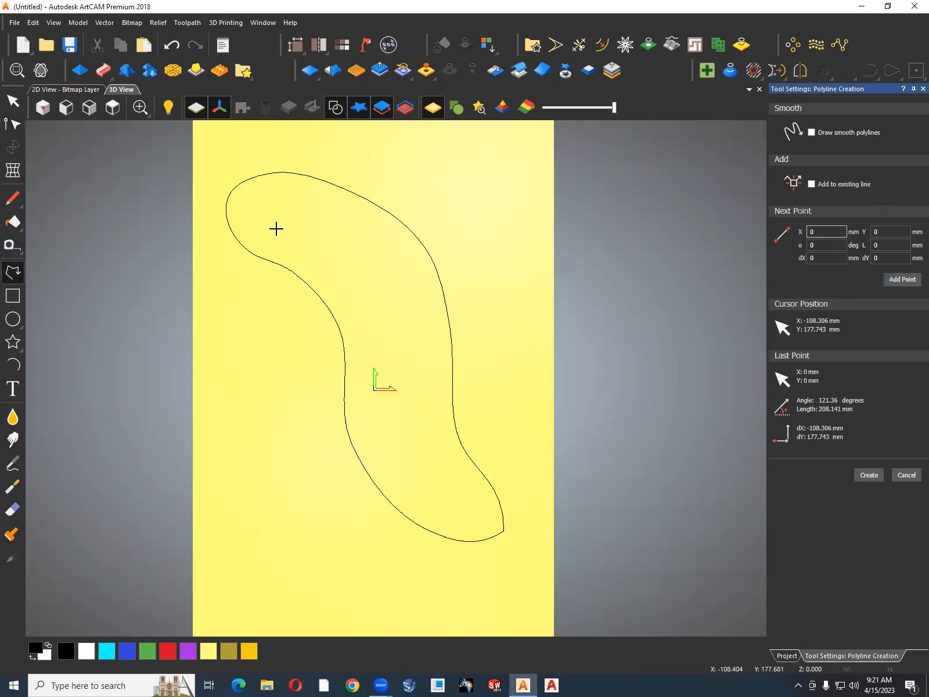
left_click(256, 203)
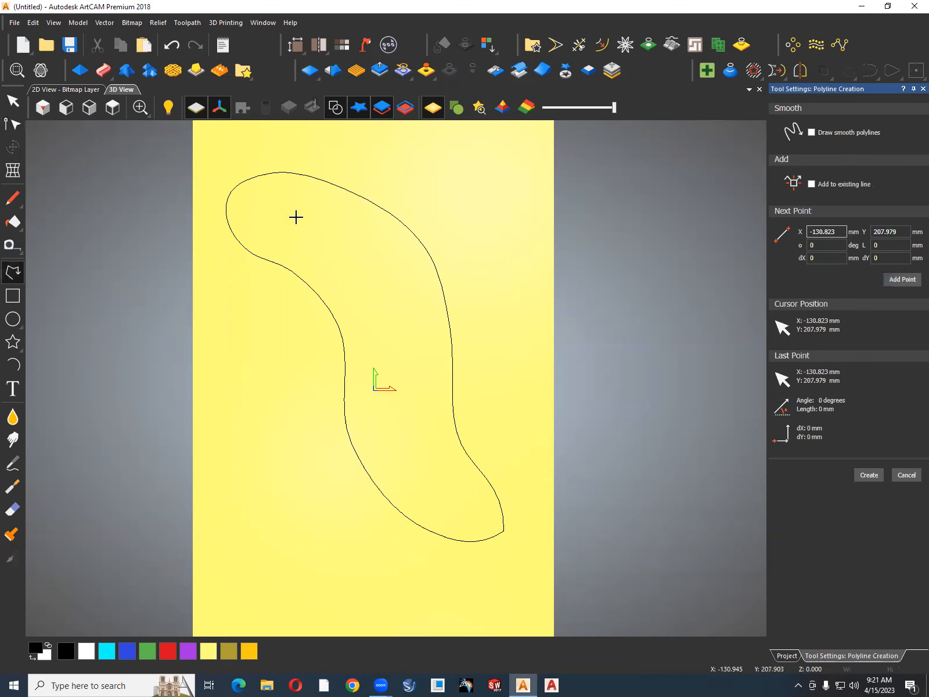
left_click(340, 243)
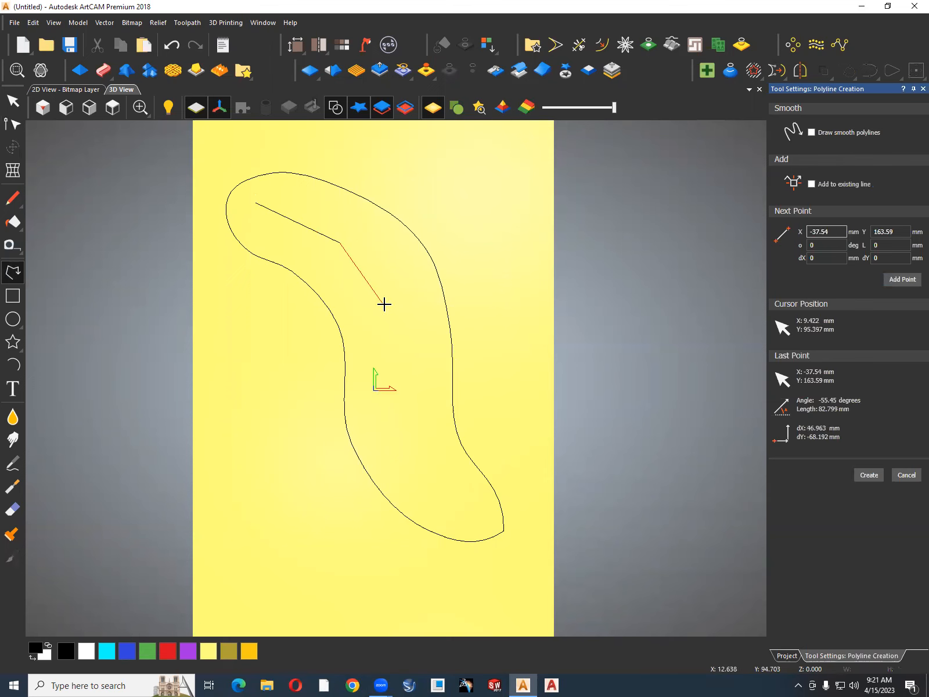
left_click(386, 300)
left_click(399, 363)
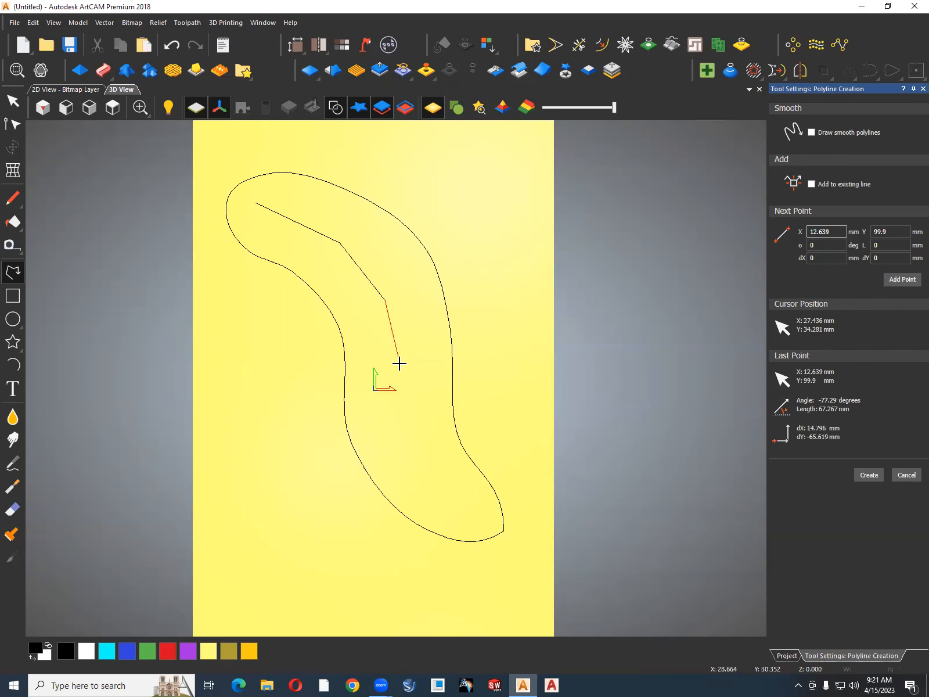
left_click(401, 425)
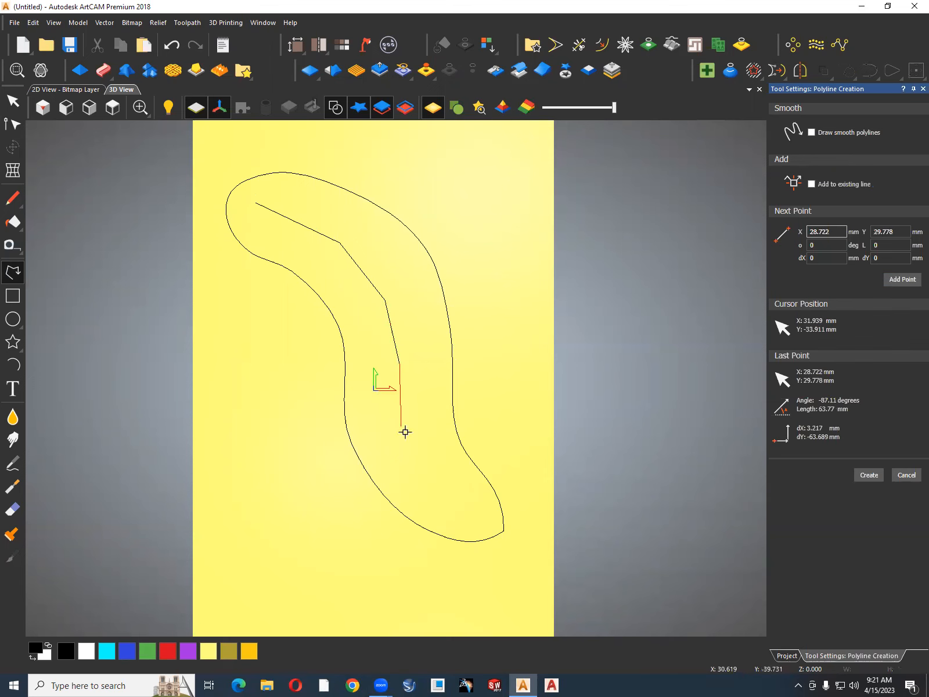
left_click(434, 472)
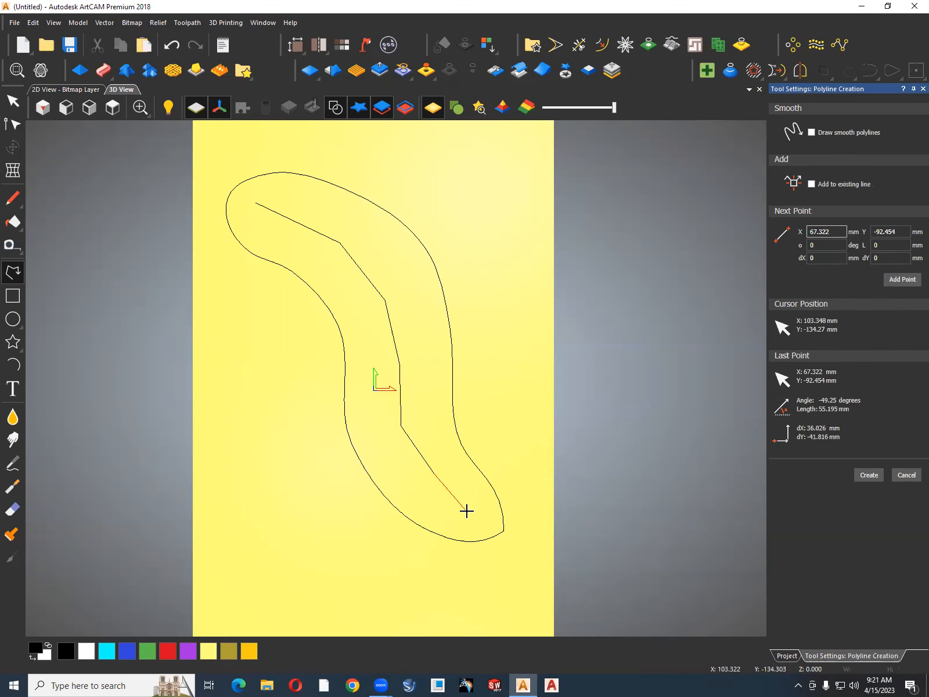
left_click(474, 511)
key("Escape")
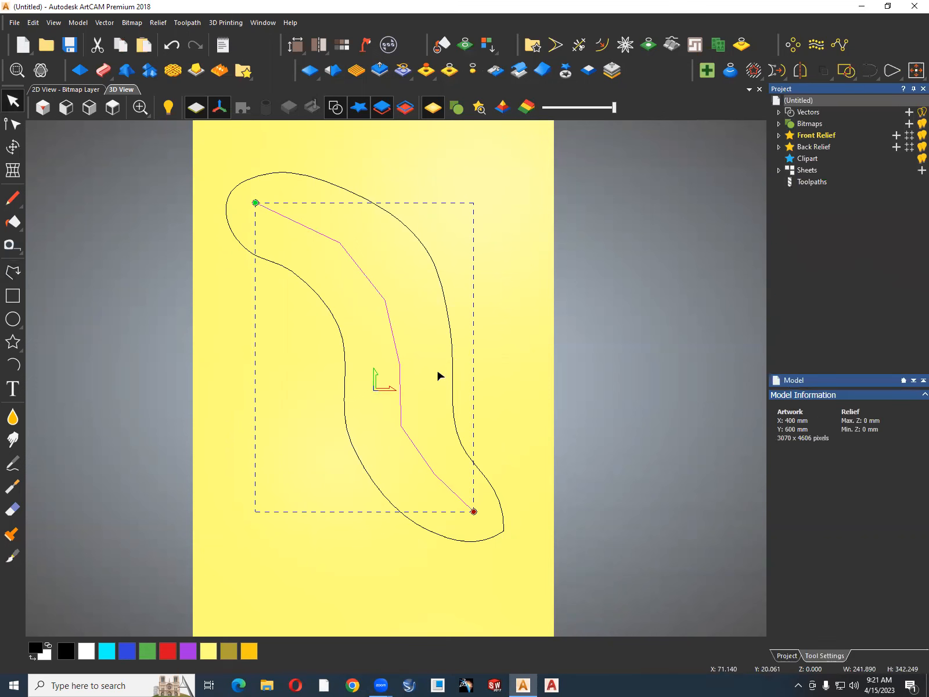
Smooth all the interior nodes of the centreline polyline so it becomes one flowing curve.
key("n")
key("s")
key("s")
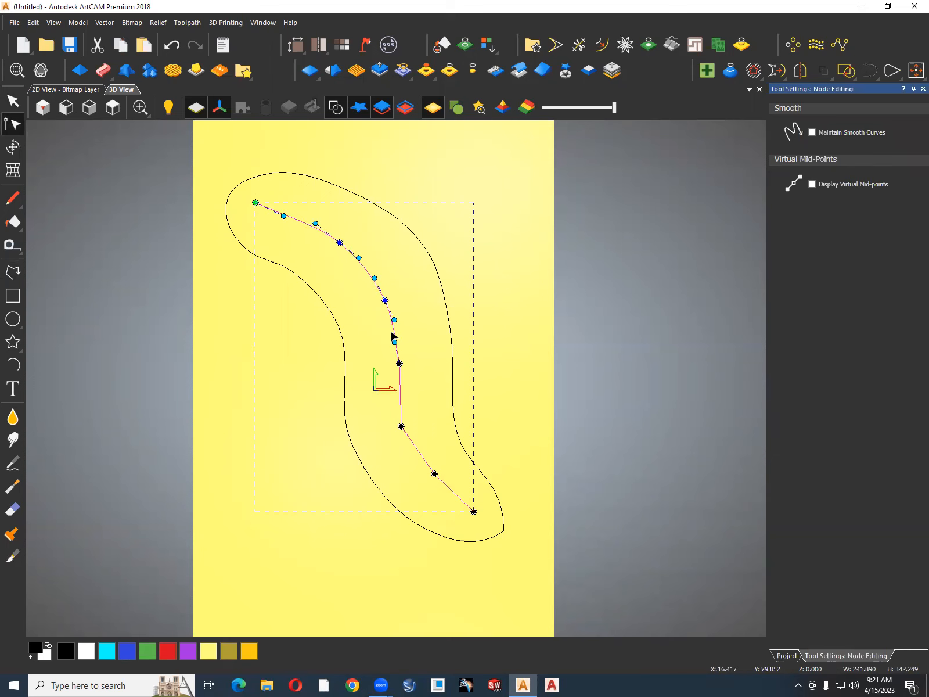
key("s")
key("s")
key("s")
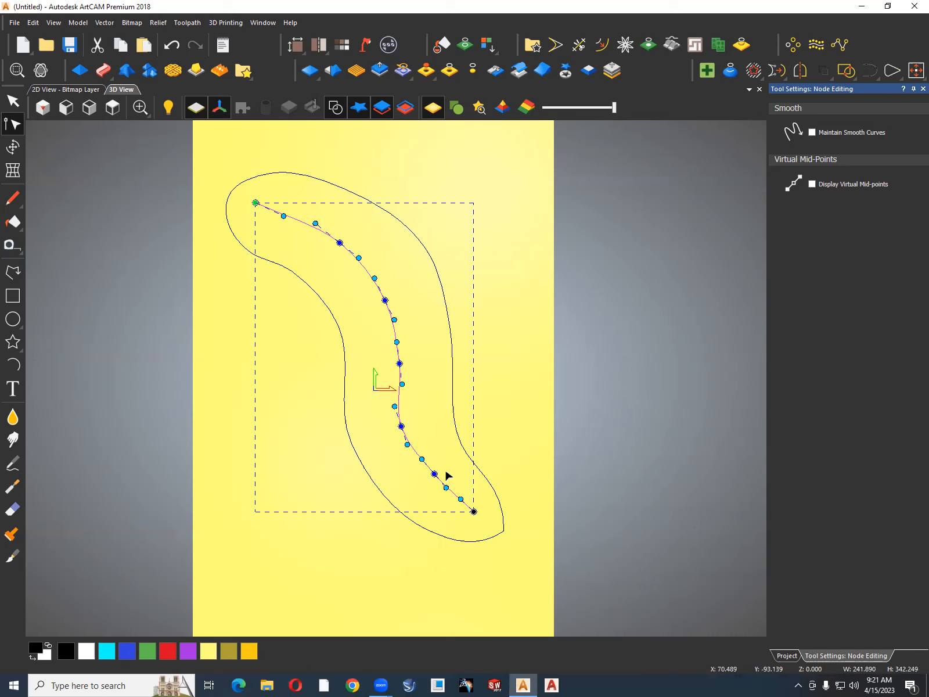
Nudge the centreline's lowest interior node slightly down and adjust the curve handle beside its lower right end, then deselect the curve.
left_click(434, 476)
left_click_drag(434, 476, 432, 478)
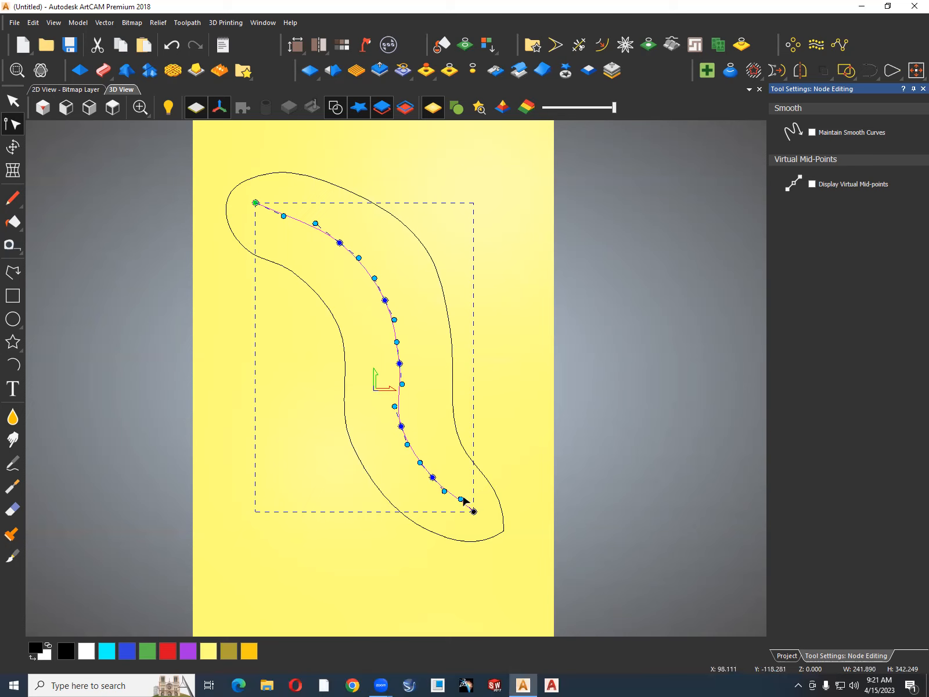
left_click_drag(460, 498, 455, 503)
left_click(506, 442)
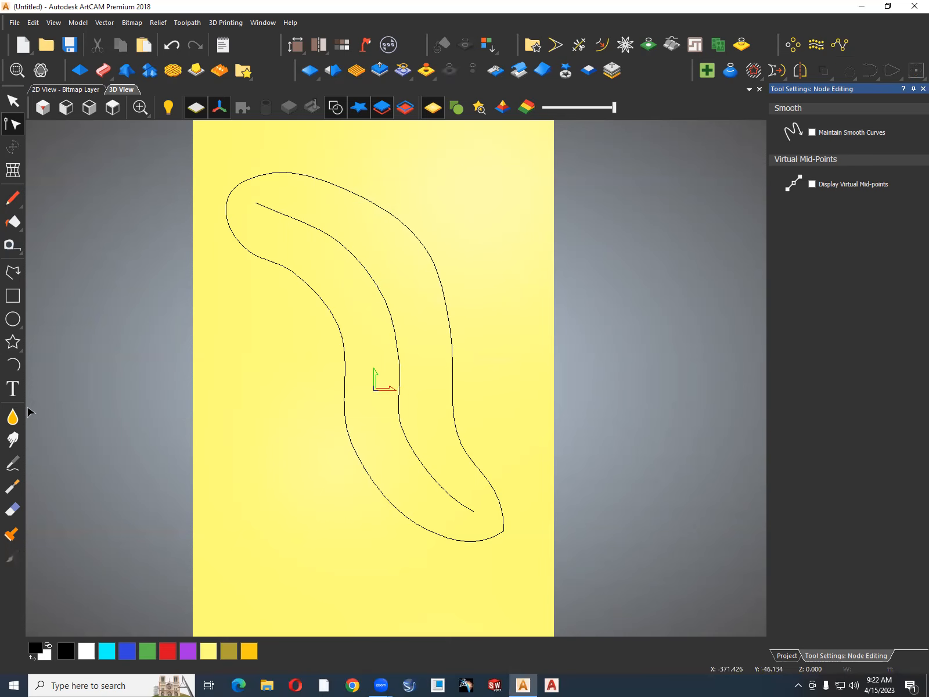
Create a small circle of about 7.8 mm radius in the empty area below and left of the outline.
left_click(12, 319)
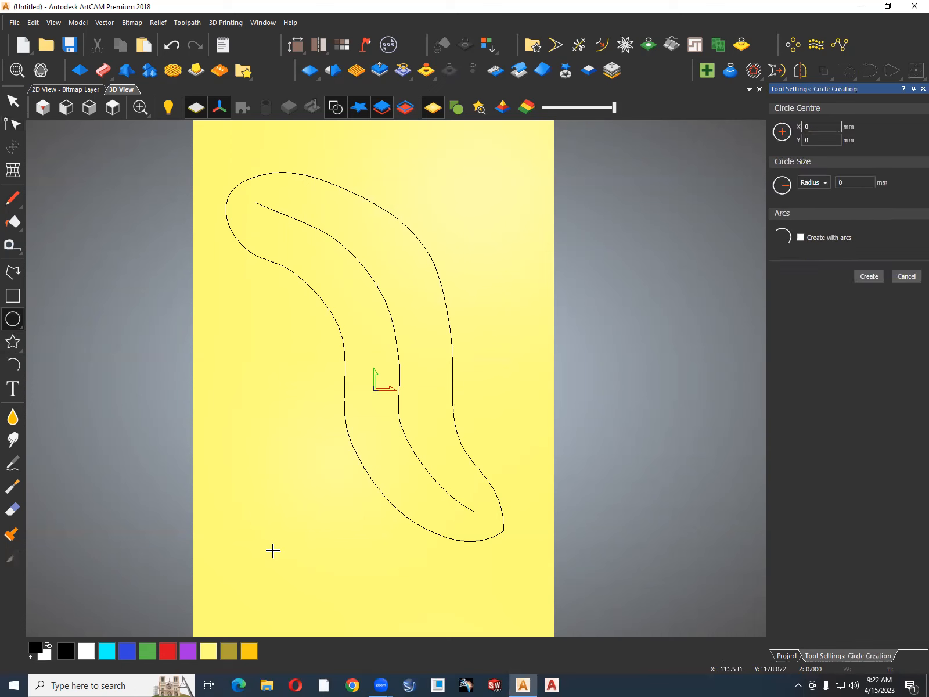
left_click_drag(273, 550, 272, 545)
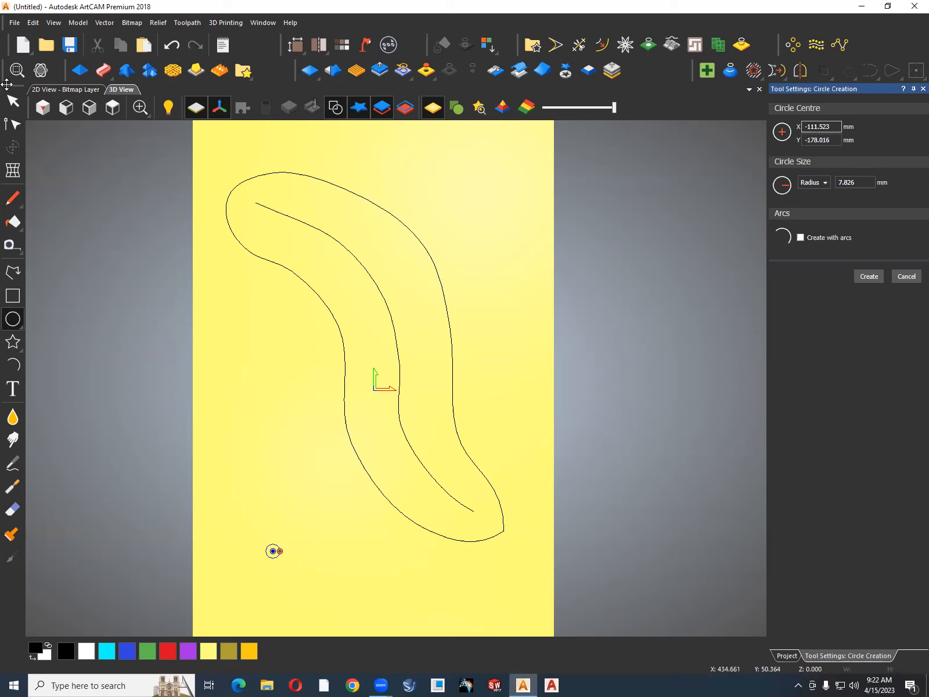
left_click(869, 277)
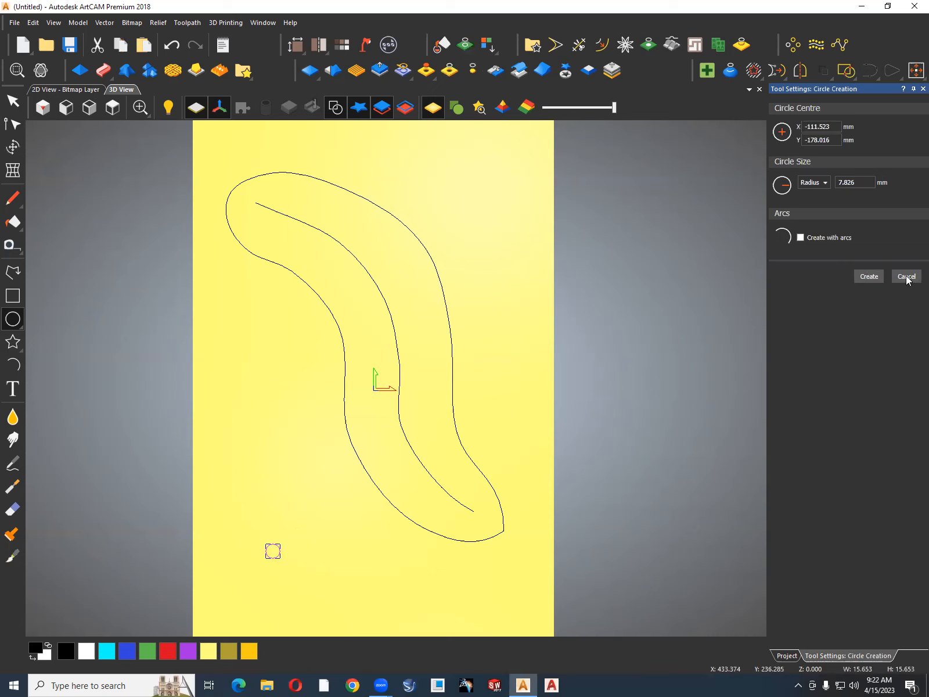
left_click(907, 277)
left_click(308, 552)
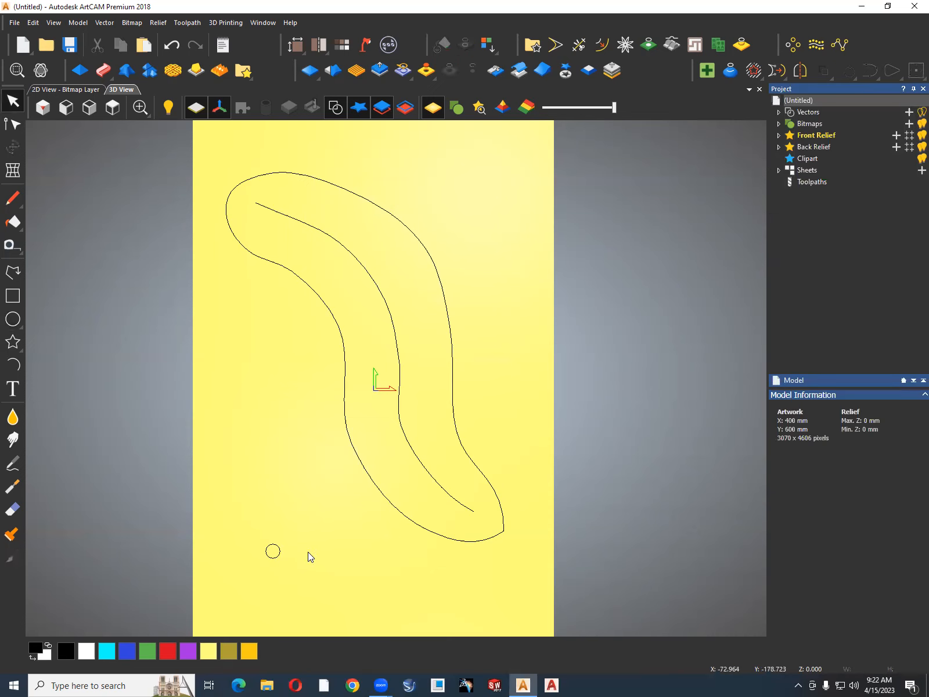
Start Texture Flow with the small circle as the object and the centreline as the flow vector.
left_click(815, 46)
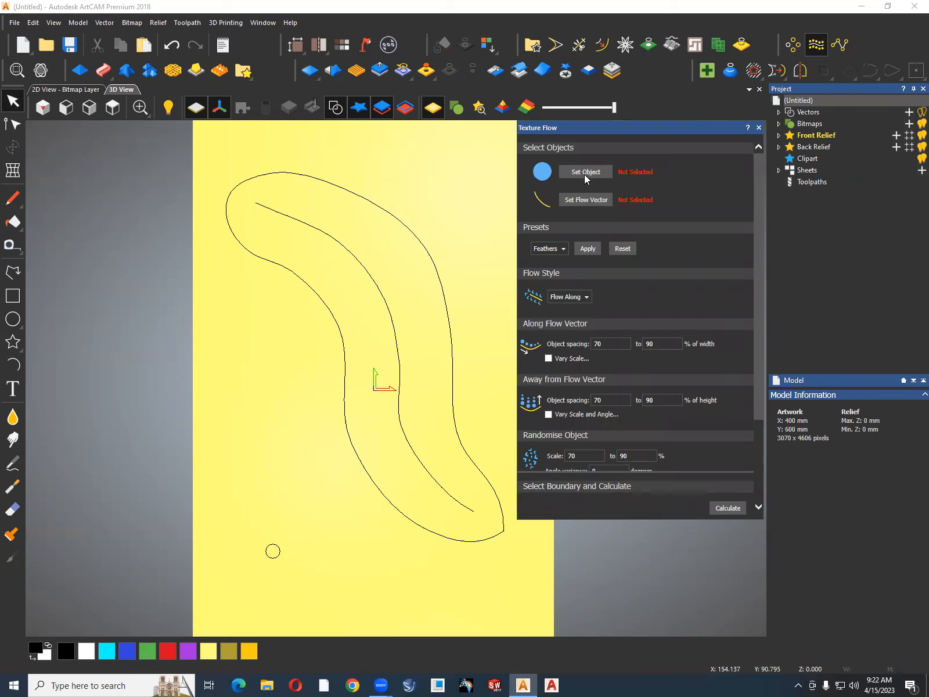
left_click(273, 545)
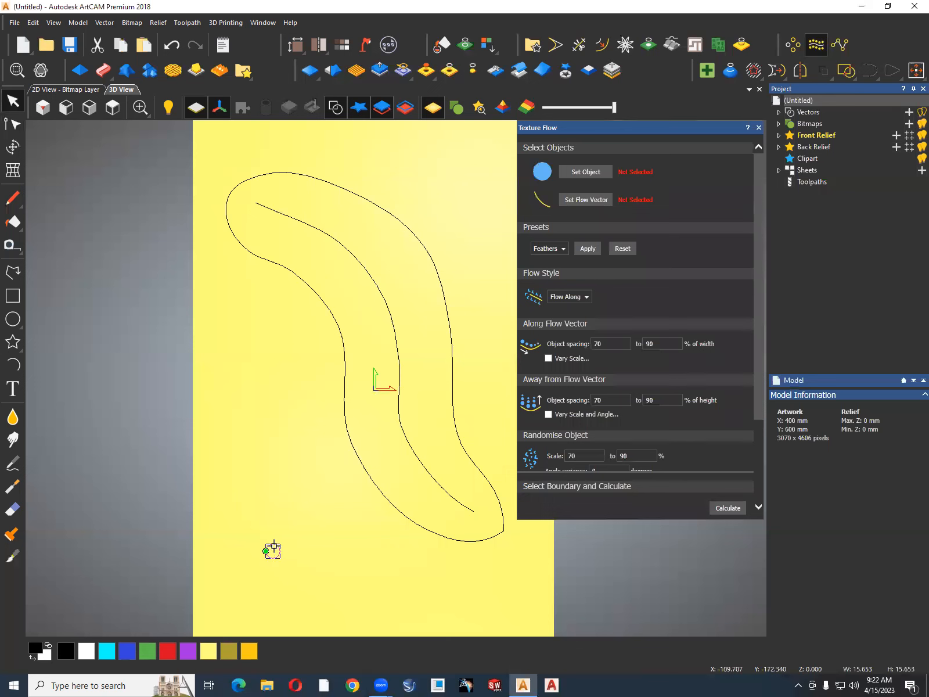
left_click(586, 172)
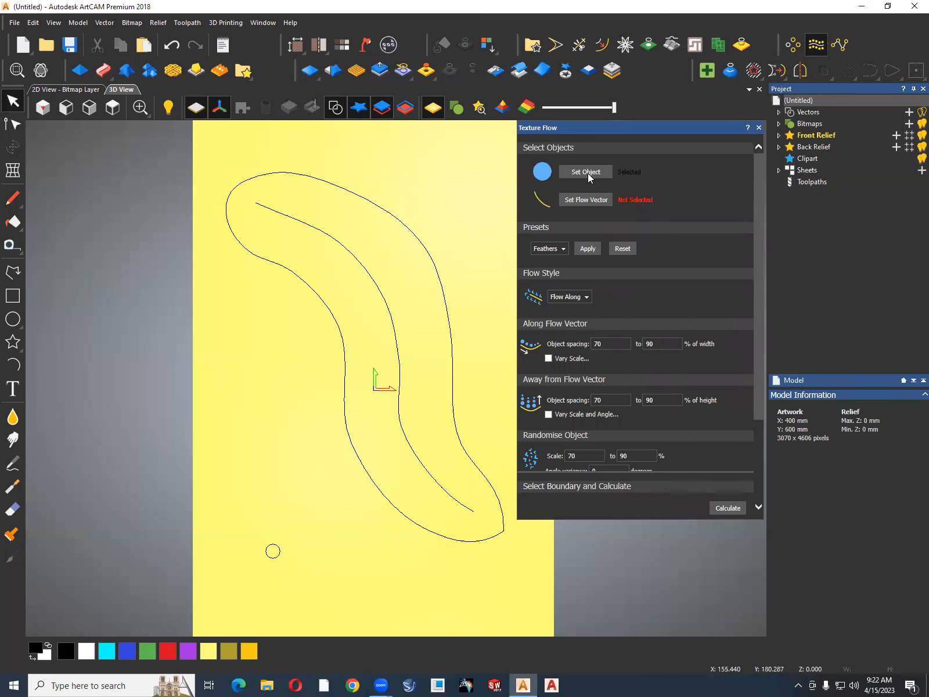
left_click(413, 451)
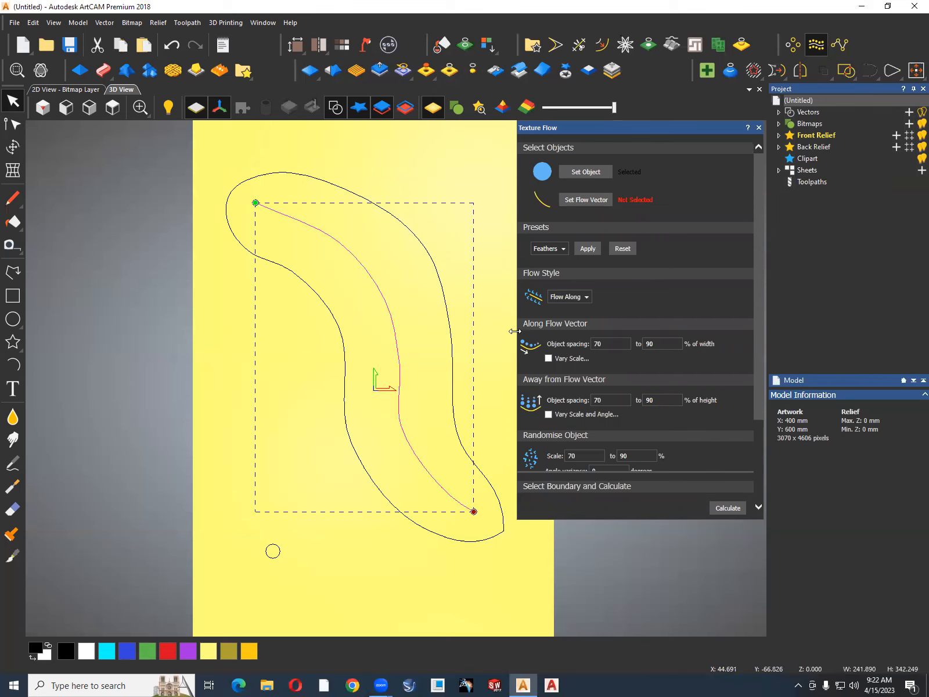
left_click(586, 199)
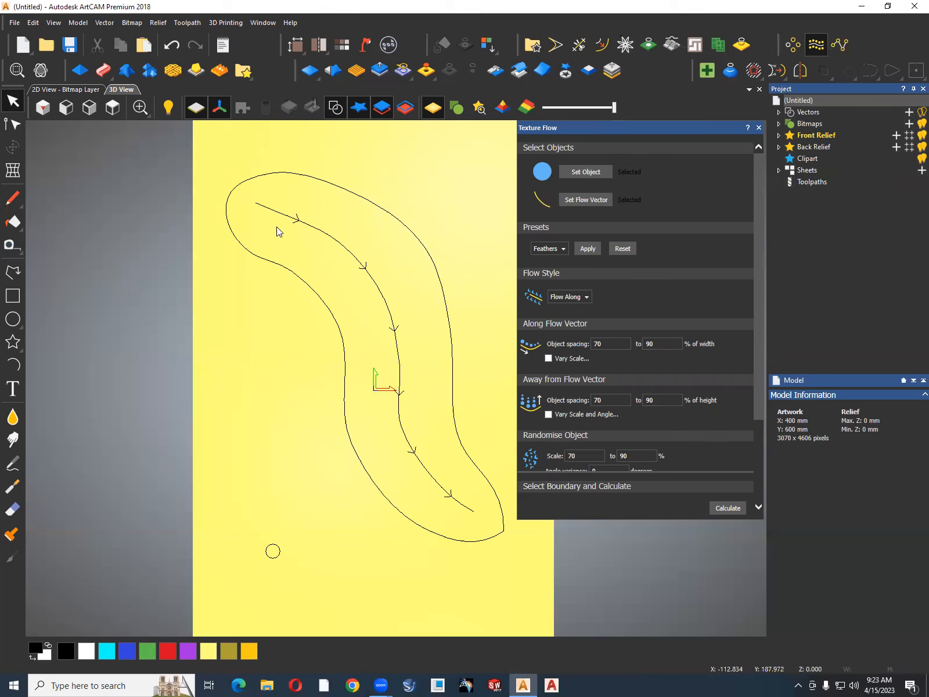
Set the object spacing to 100 to 100 % both along and away from the flow vector.
left_click_drag(615, 343, 568, 350)
type("100")
key("Tab")
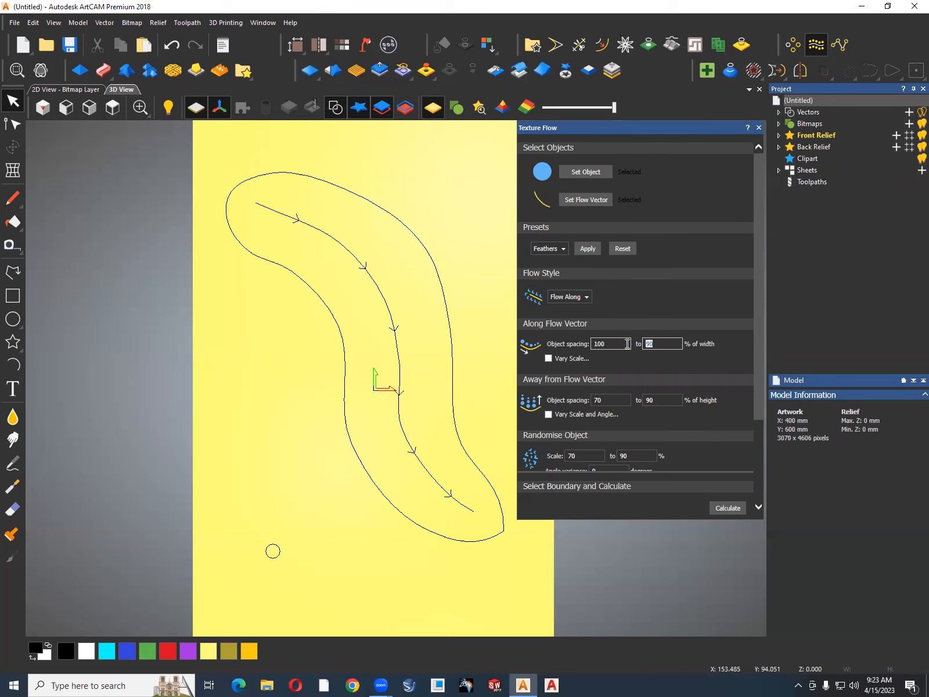
type("100")
left_click(607, 401)
type("100")
double_click(646, 401)
left_click_drag(757, 399, 757, 422)
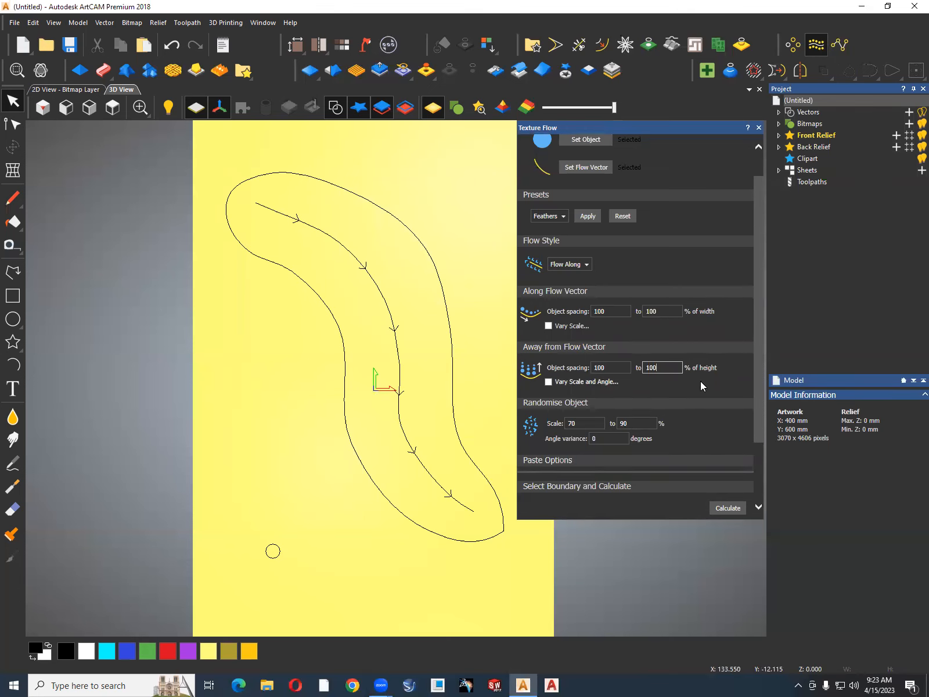
Set the random object scale to 100 to 100 % and calculate the texture flow with the outline as boundary.
double_click(575, 424)
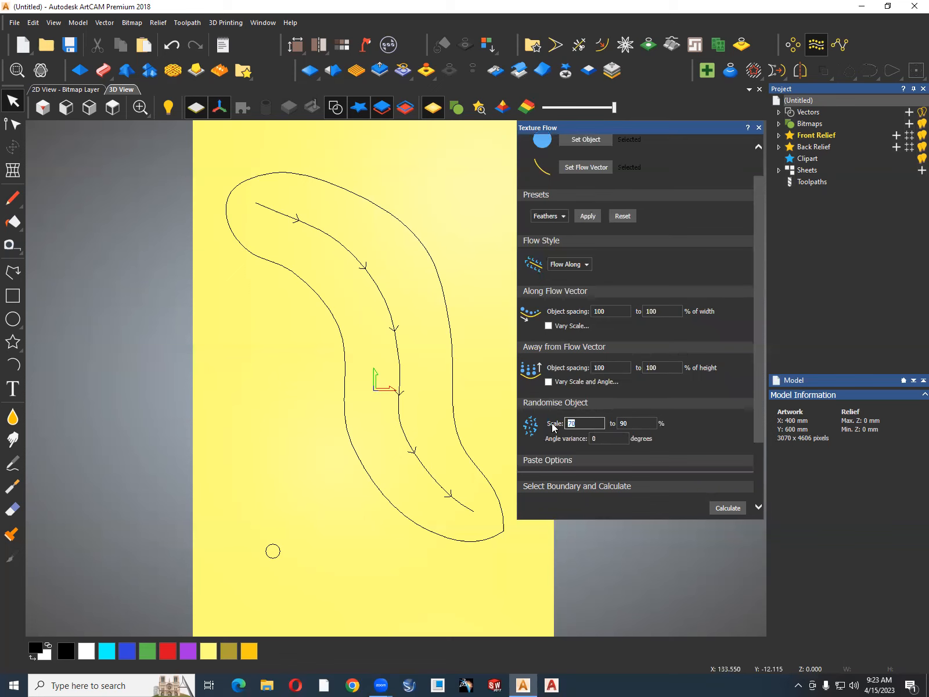
double_click(624, 422)
key("Tab")
left_click(459, 446)
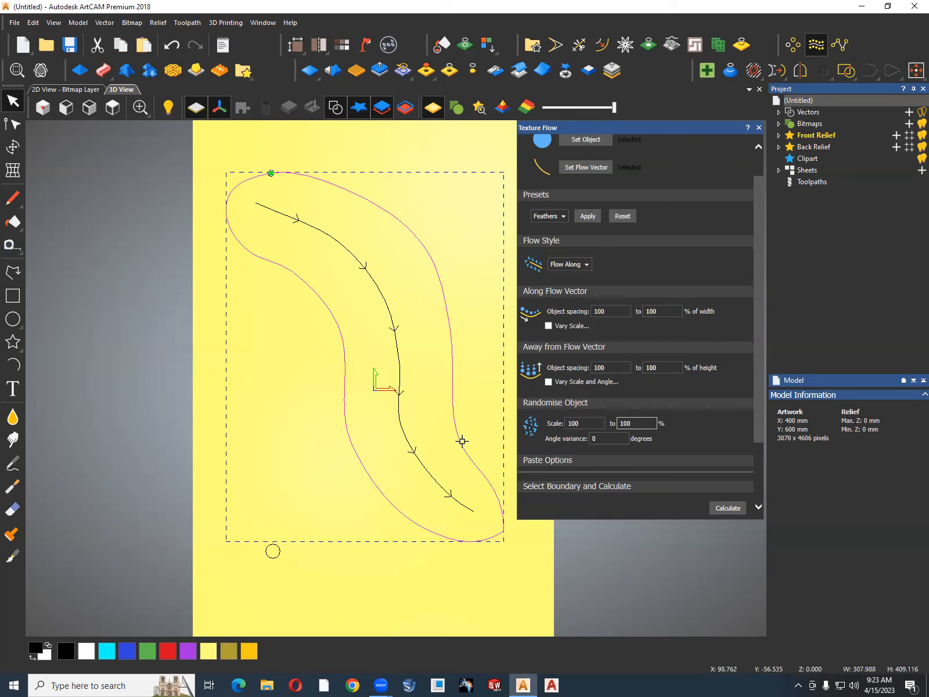
left_click(729, 509)
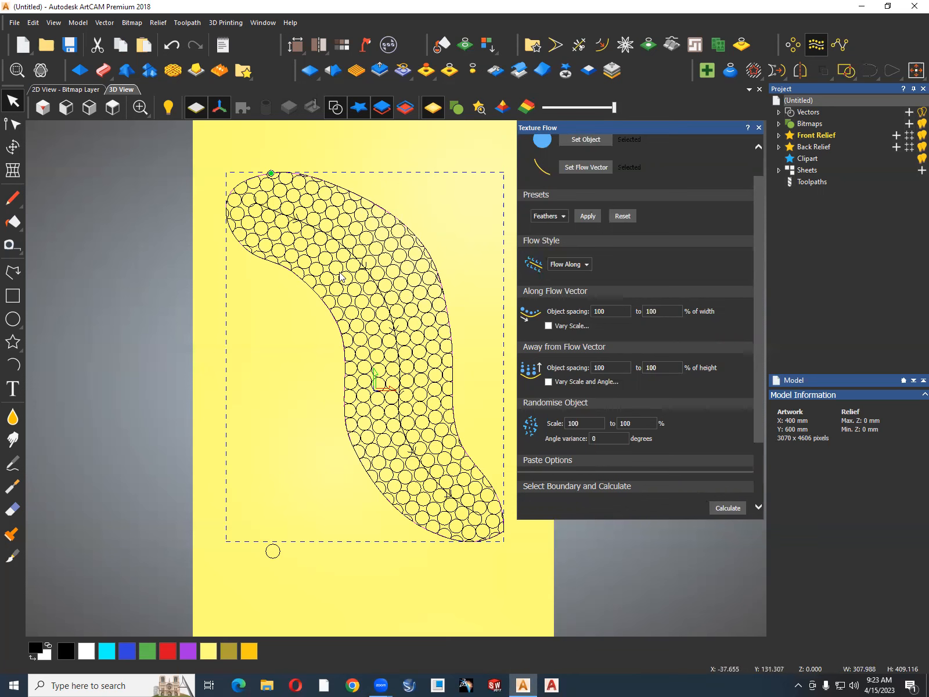
Undo the calculated circle fill inside the outline.
left_click(605, 314)
key("BackSpace")
type("0")
key("ctrl+z")
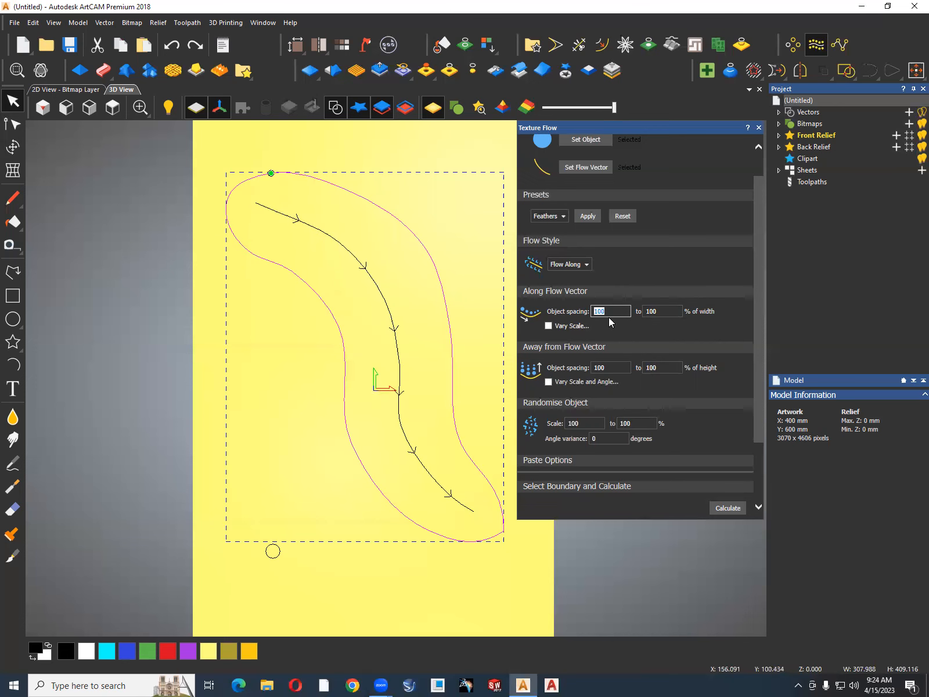
Set the object spacing to 80 to 90 % both along and away from the flow vector.
type("80")
left_click_drag(658, 309, 639, 313)
left_click_drag(622, 367, 583, 367)
type("80")
left_click(644, 368)
type("90")
Set the random object scale to 80 to 90 %, calculate the circle fill within the outline and close Texture Flow.
left_click(592, 428)
type("8")
left_click(618, 424)
left_click(723, 509)
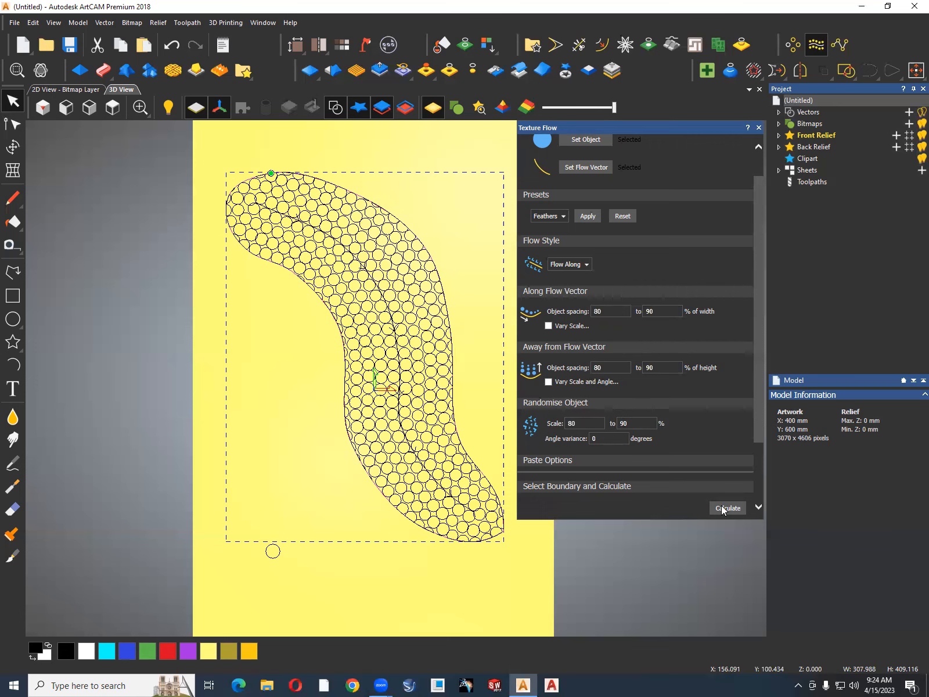
scroll(383, 333, "up", 2)
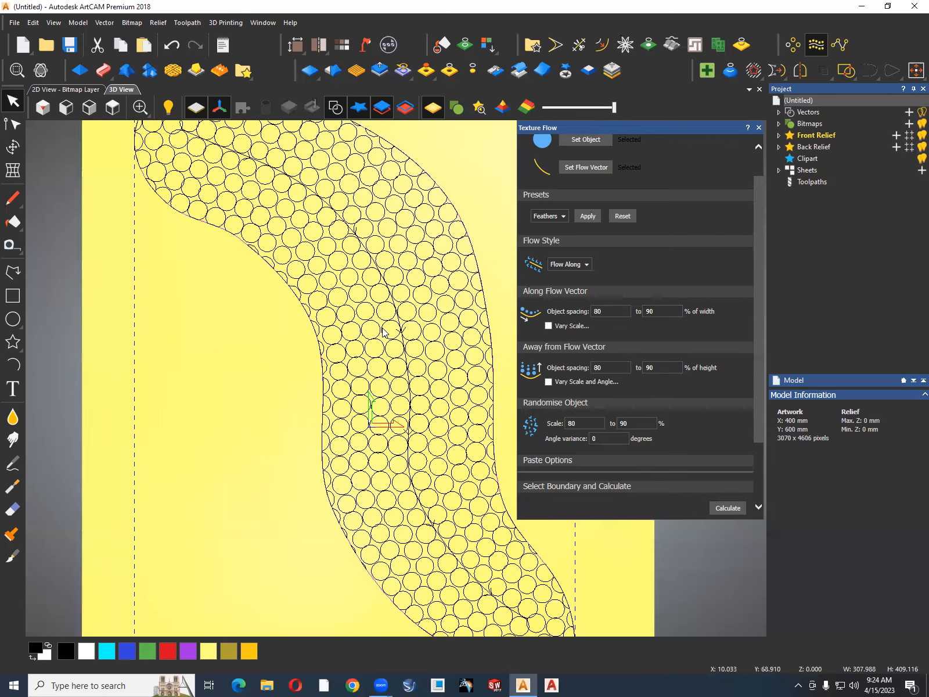
scroll(384, 332, "up", 3)
scroll(383, 332, "down", 3)
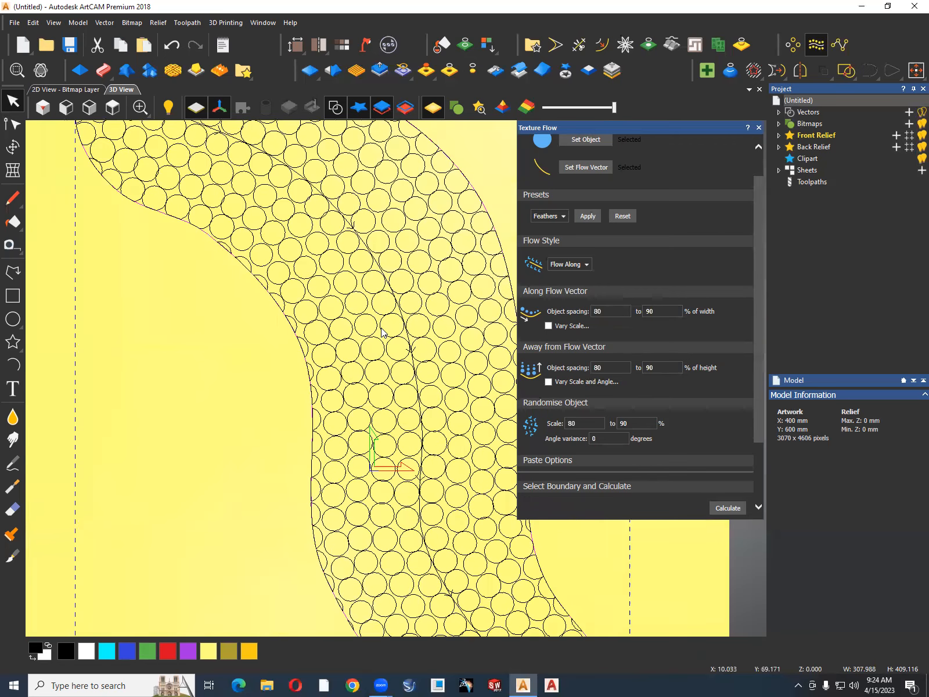
scroll(343, 201, "up", 2)
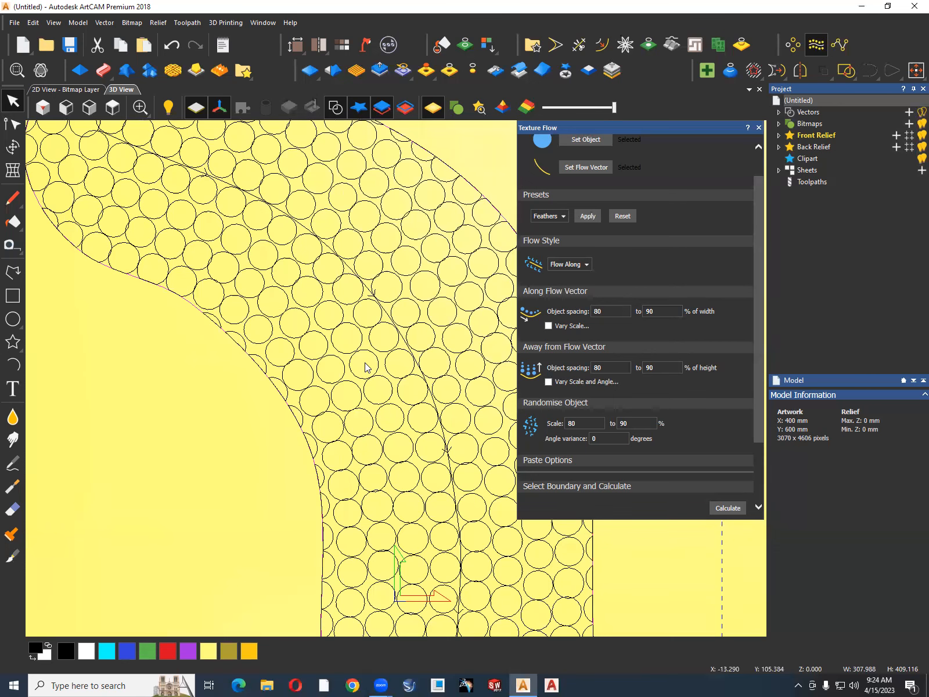
scroll(400, 357, "down", 5)
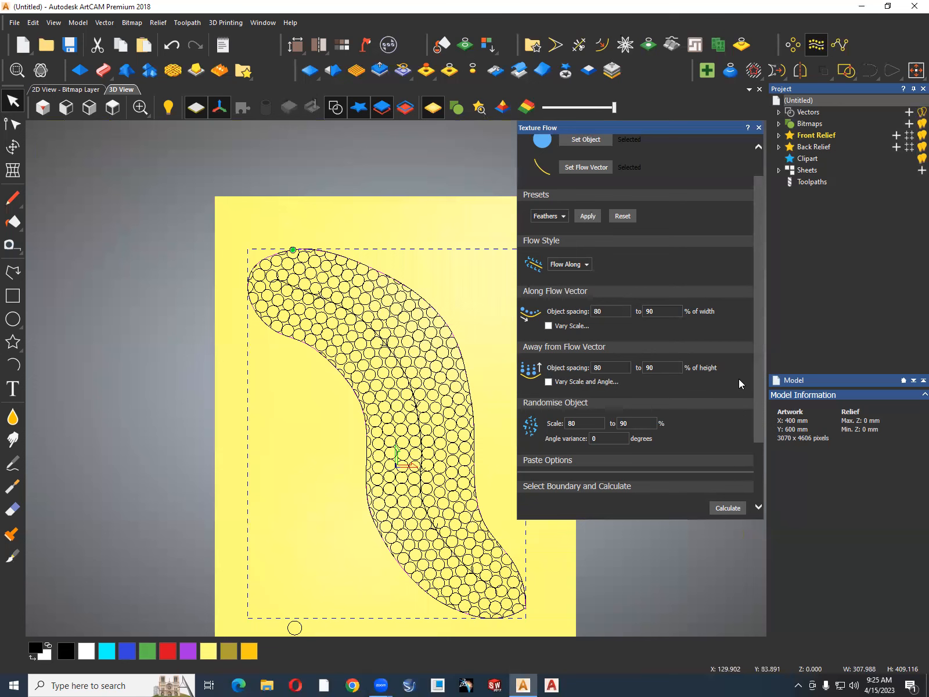
left_click(759, 128)
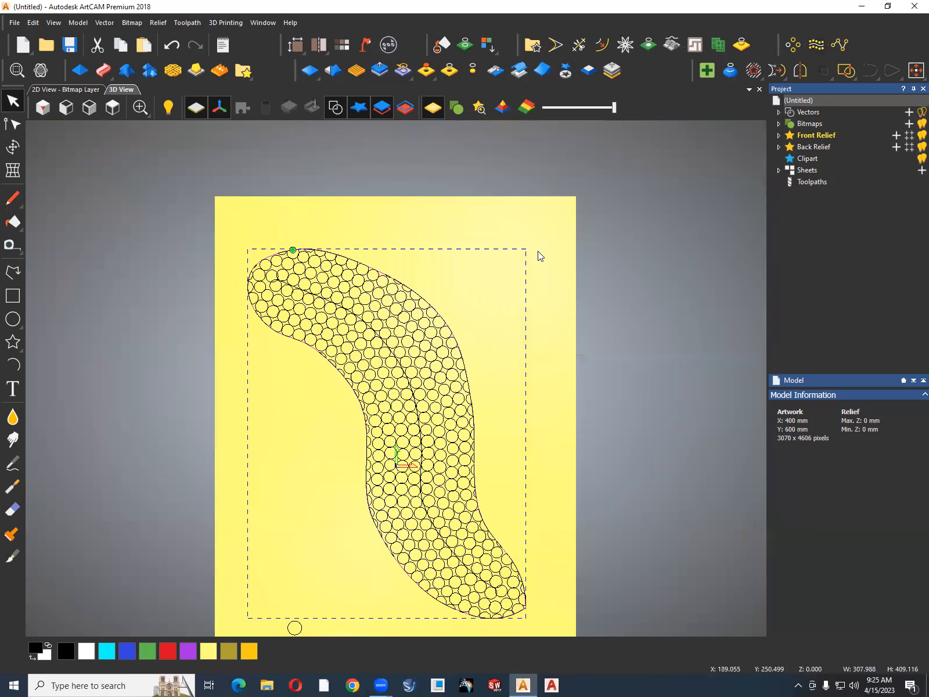
Delete the outer boundary outline around the circle fill.
scroll(430, 299, "up", 3)
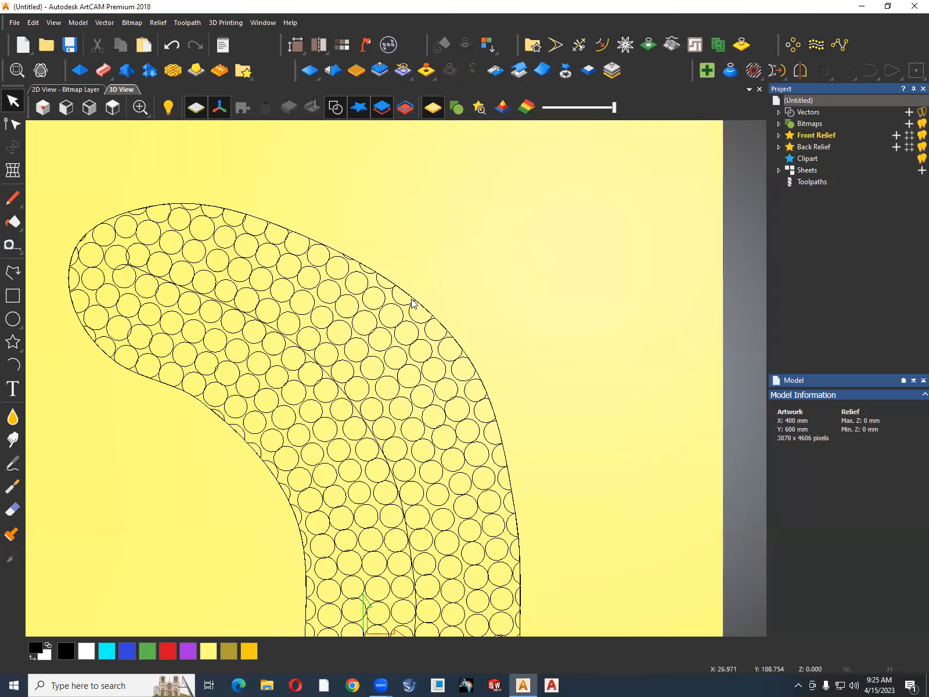
scroll(395, 282, "up", 2)
scroll(339, 254, "up", 2)
left_click(323, 249)
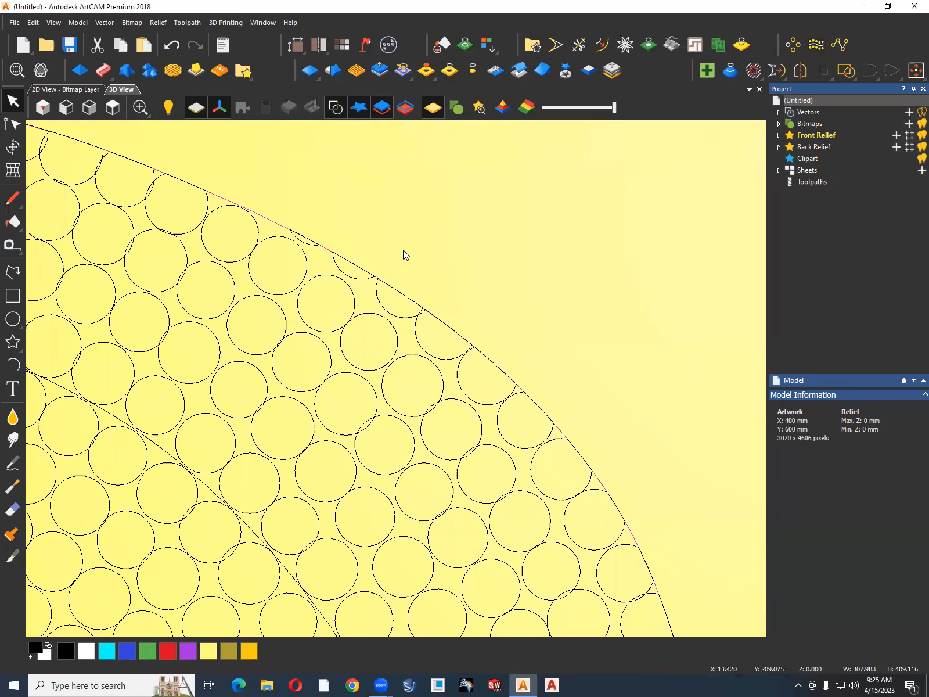
key("Delete")
Delete the flow centreline running through the circle fill.
scroll(403, 250, "down", 2)
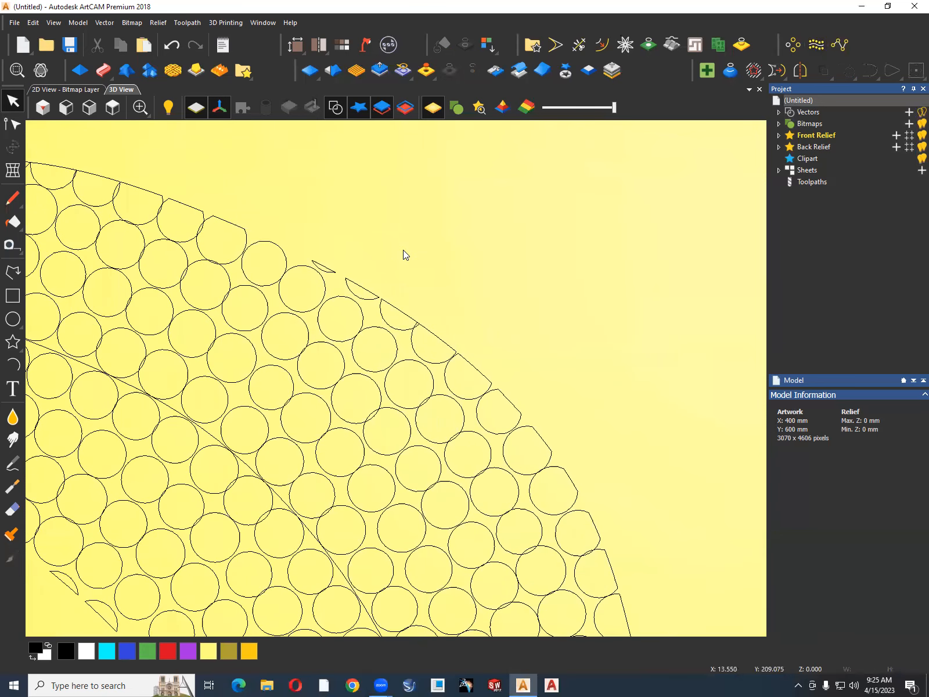
scroll(337, 260, "down", 1)
scroll(213, 257, "up", 3)
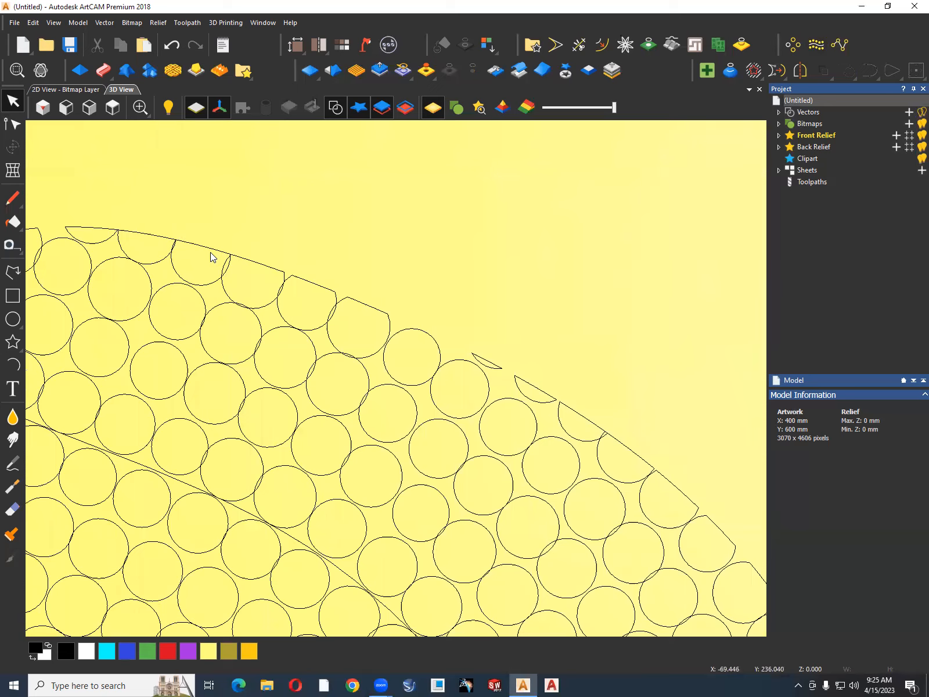
scroll(226, 243, "down", 3)
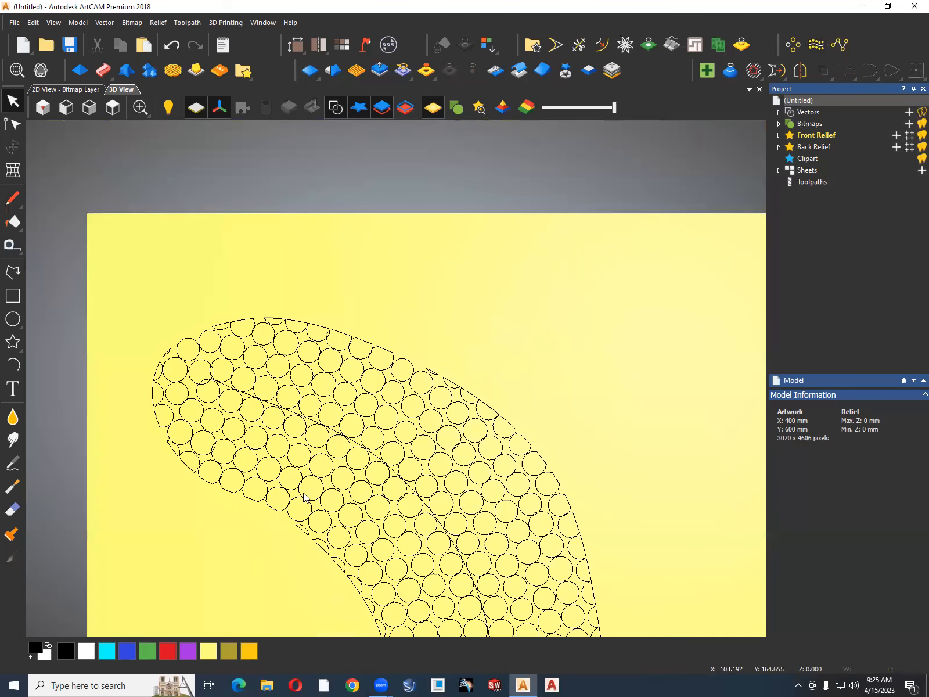
scroll(417, 489, "down", 2)
scroll(416, 479, "up", 3)
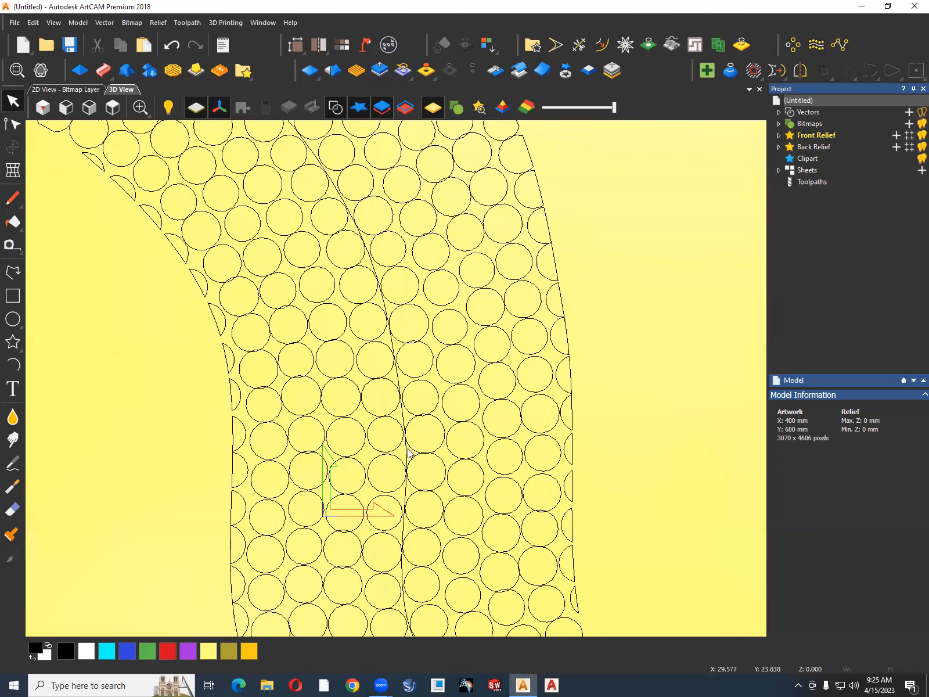
scroll(408, 455, "down", 1)
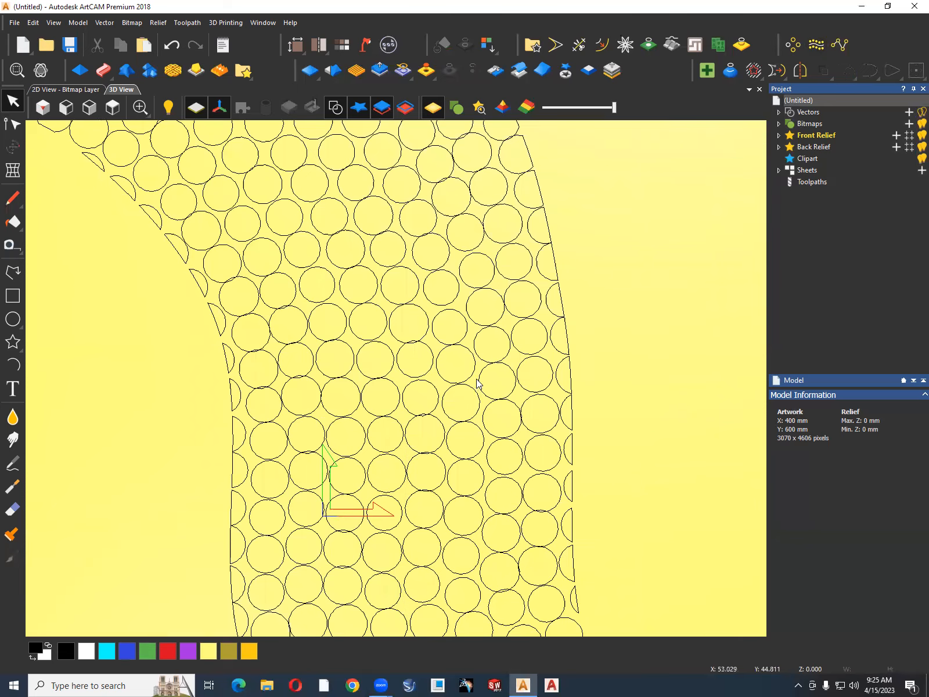
Create a relief from the whole circle fill using a round shape profile limited to a height of 5 mm.
scroll(476, 367, "down", 3)
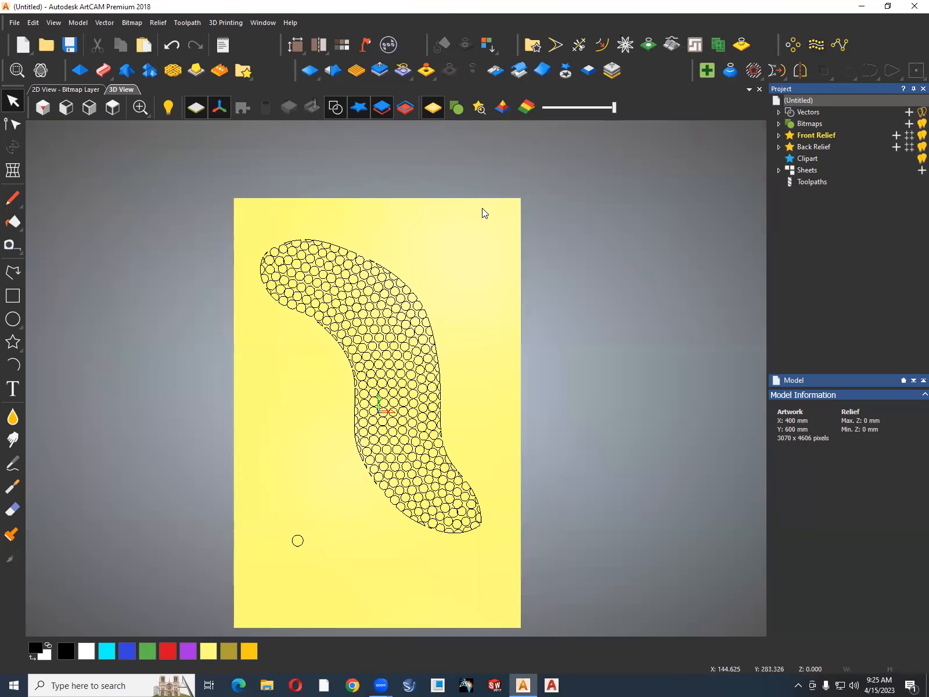
left_click_drag(429, 375, 254, 530)
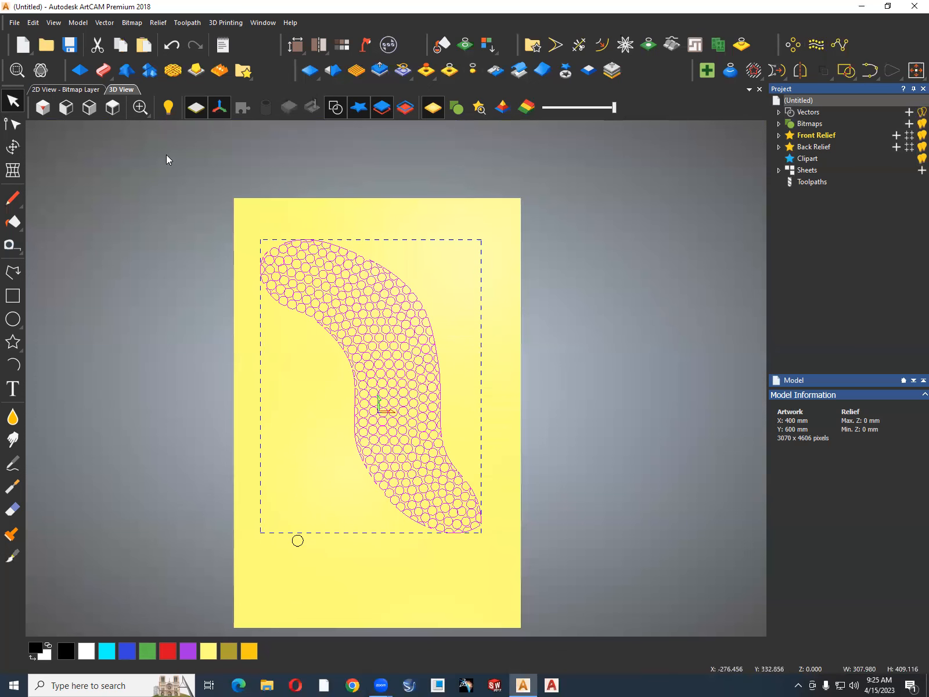
left_click(81, 73)
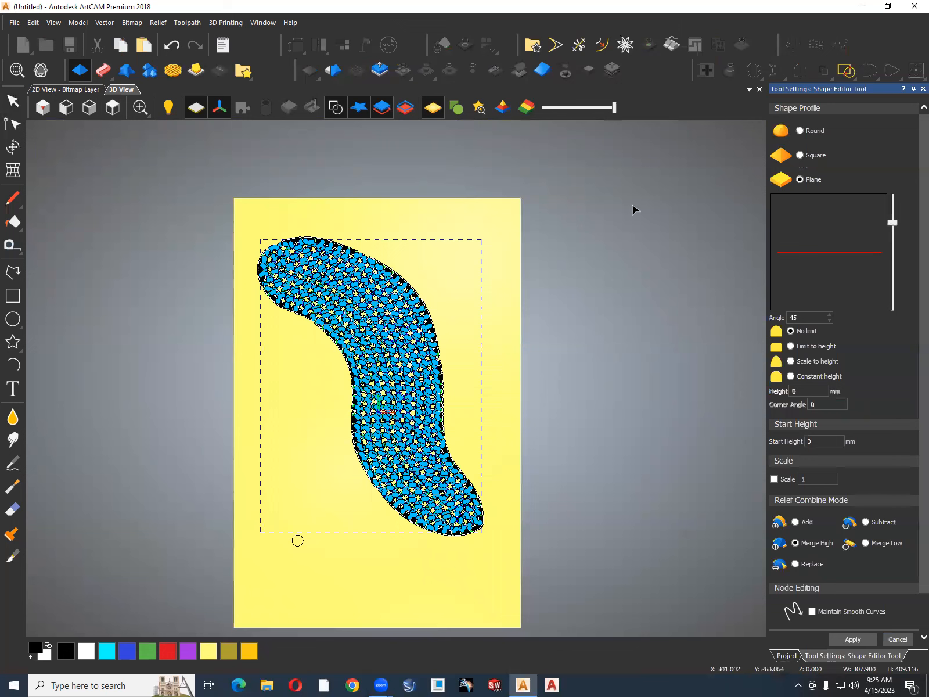
left_click(800, 132)
left_click(791, 346)
left_click(800, 391)
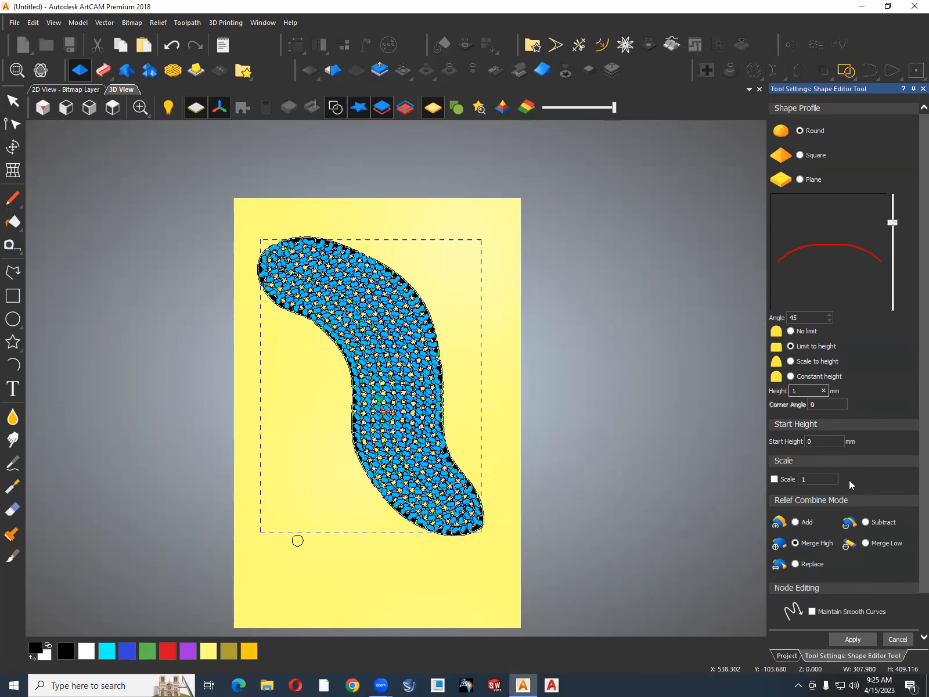
left_click_drag(798, 392, 777, 393)
type("5")
left_click(858, 640)
left_click(462, 404)
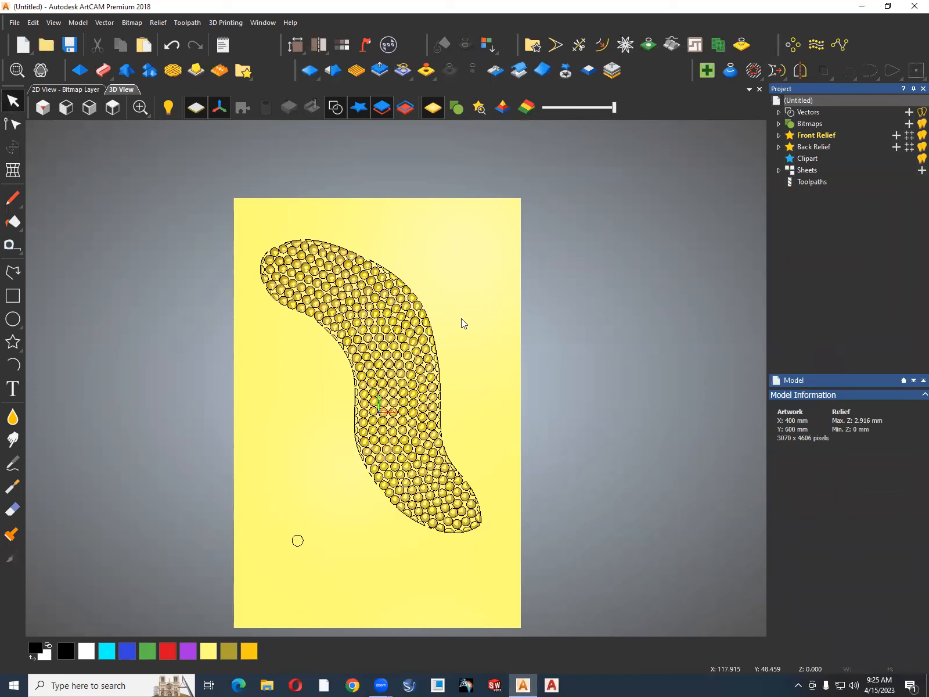
Hide the vectors and inspect the domed relief of the circle fill from an angled view.
left_click(337, 111)
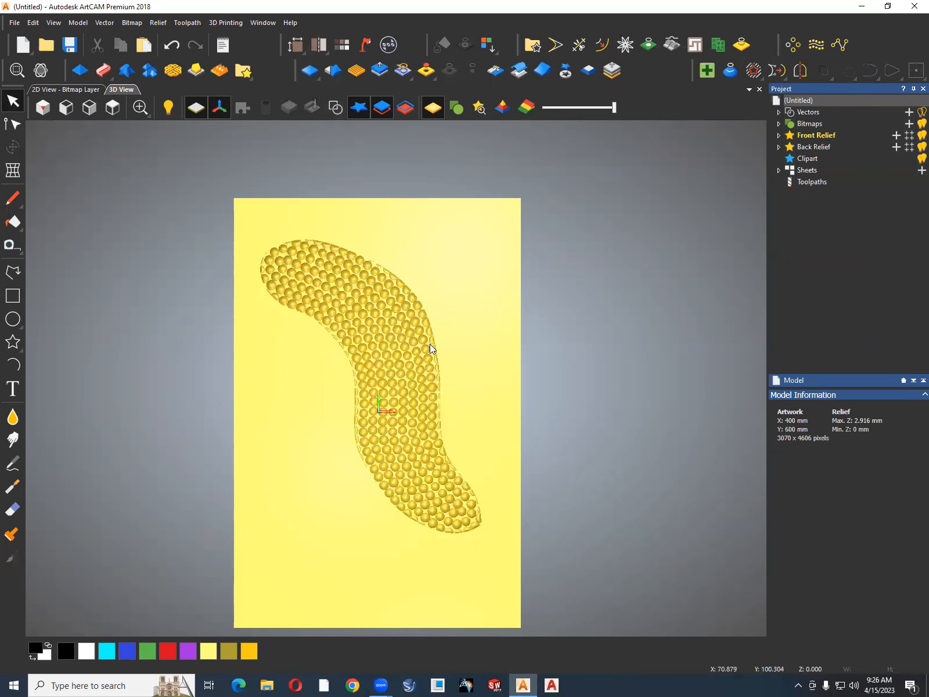
scroll(430, 344, "up", 3)
mouse_move(442, 289)
left_mouse_down()
mouse_move(440, 236)
mouse_move(379, 435)
mouse_move(394, 352)
left_mouse_up()
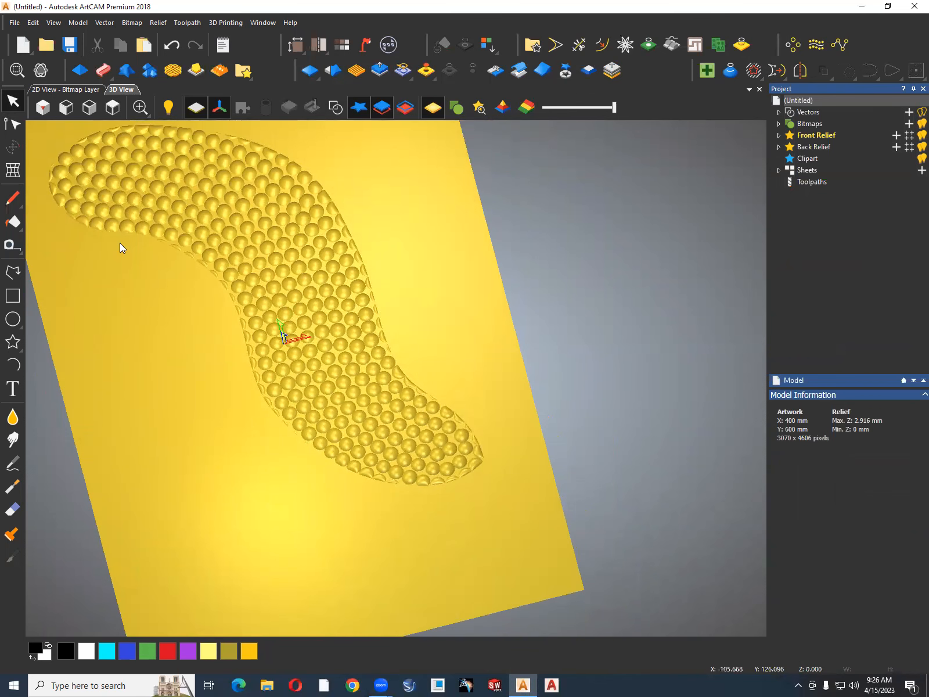
scroll(350, 288, "down", 3)
scroll(355, 288, "up", 2)
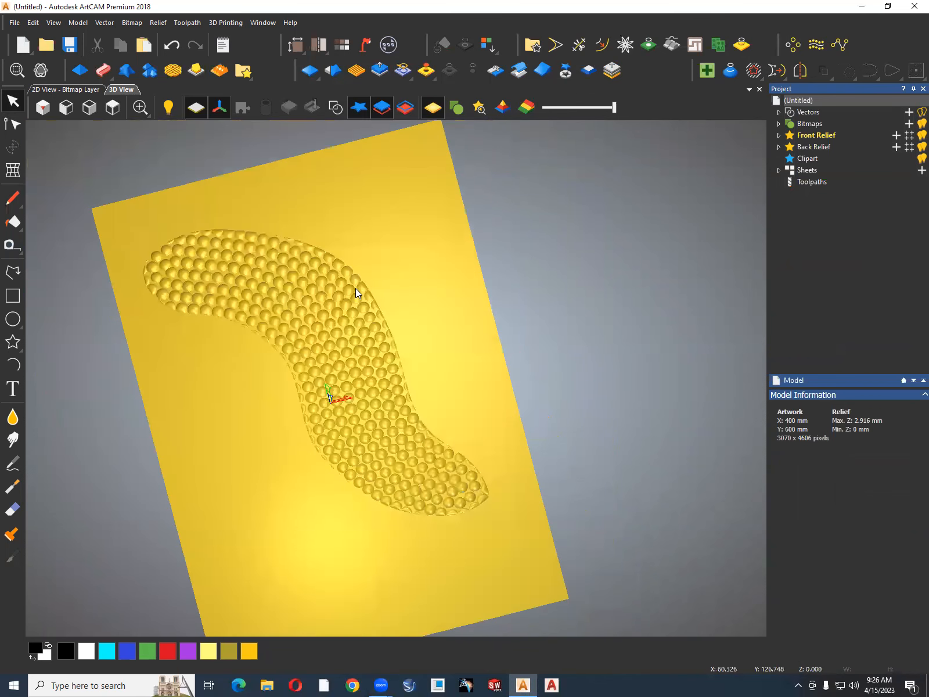
Undo the domed relief and show the circle vectors again.
key("ctrl+z")
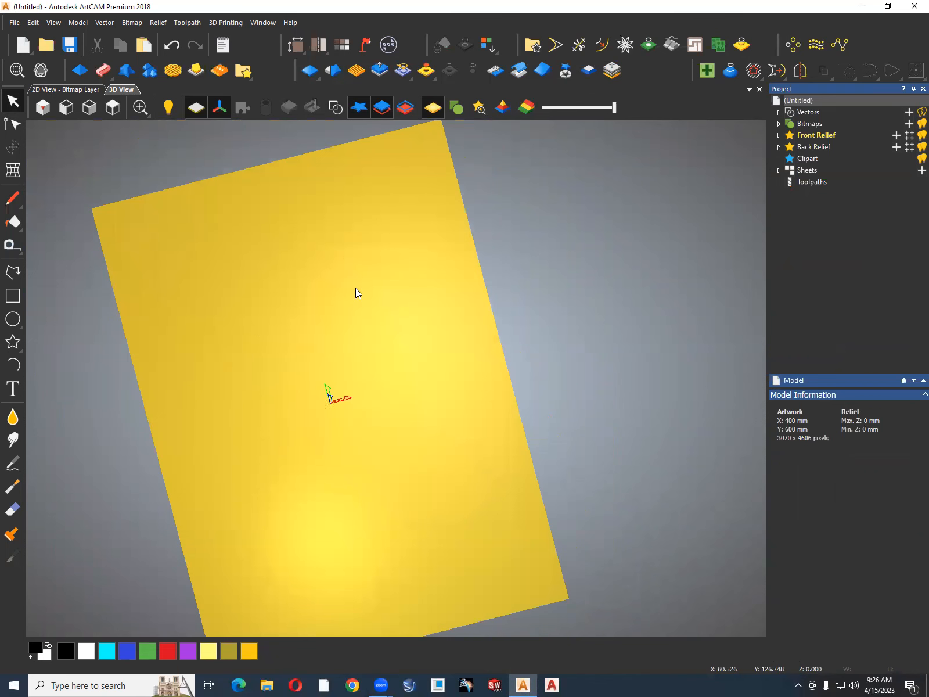
left_click(335, 107)
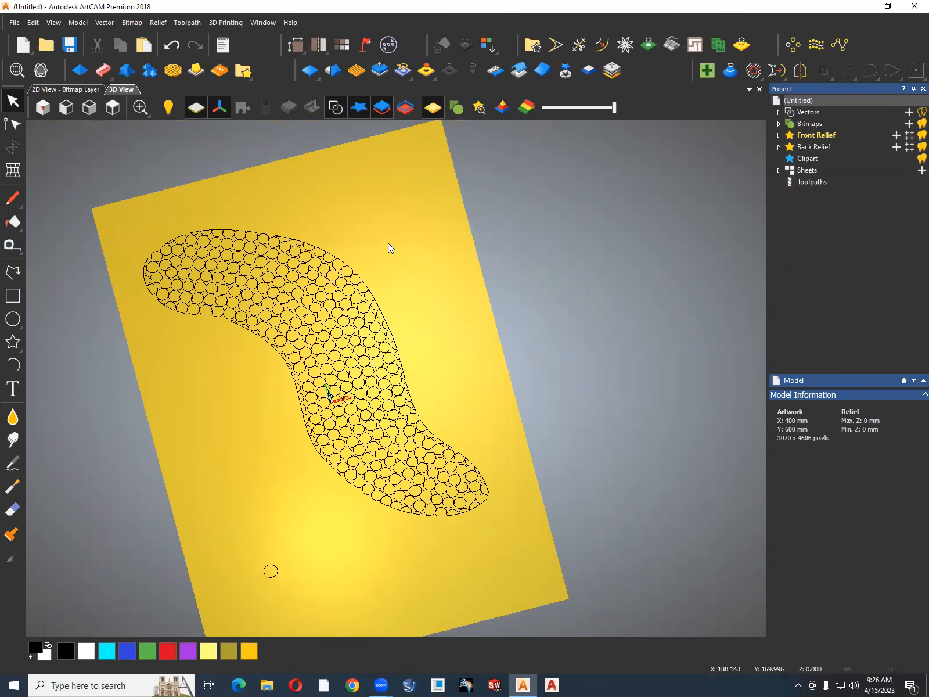
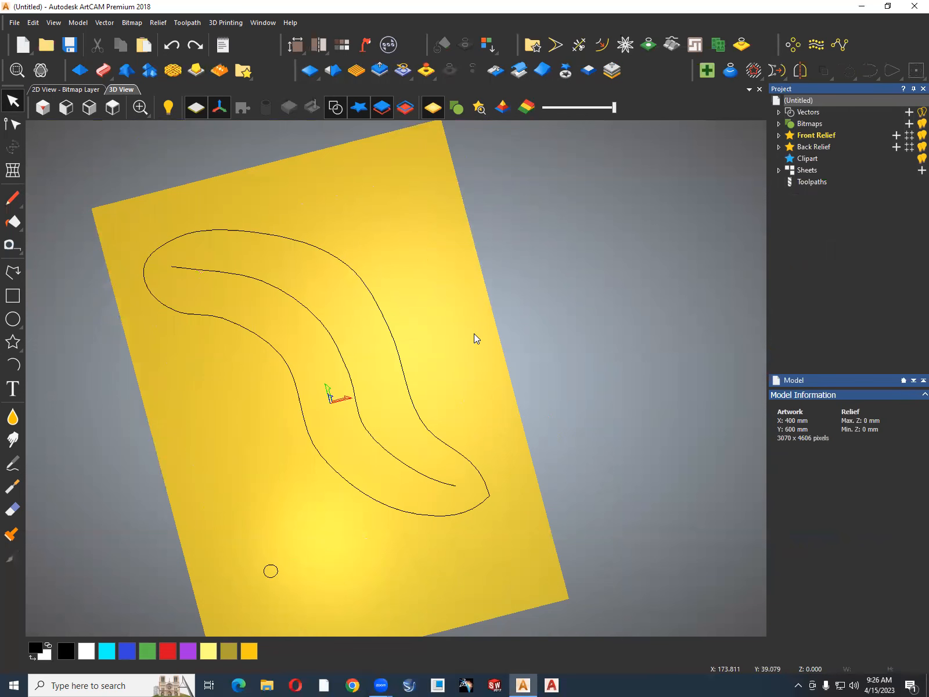
Try to reshape the small circle beside the curved outline into a slanted leaf shape by editing its nodes.
left_click(114, 108)
scroll(348, 524, "up", 2)
left_click_drag(322, 461, 281, 509)
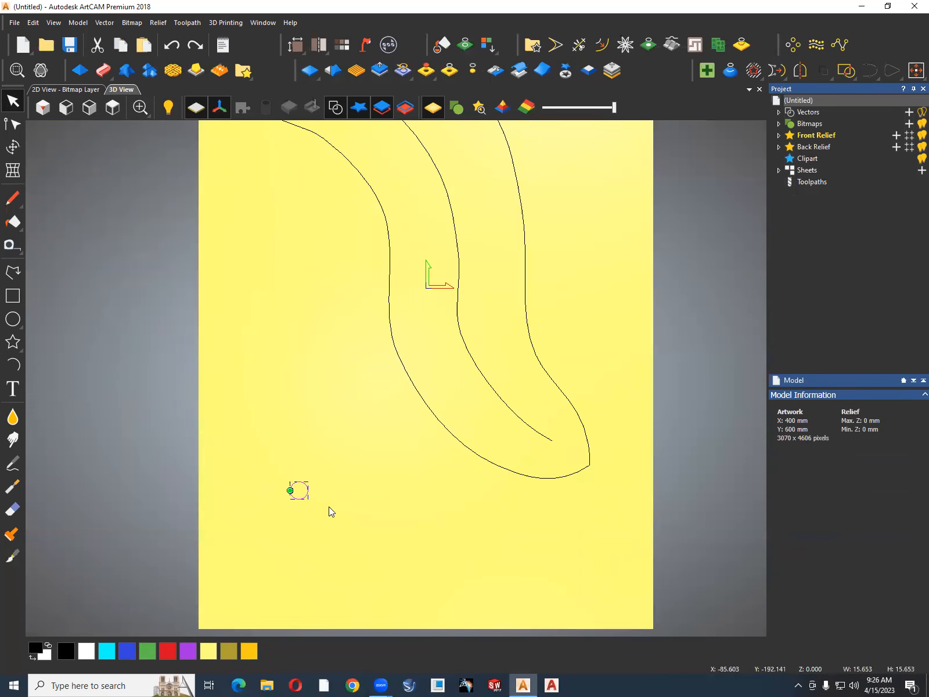
key("n")
scroll(293, 485, "up", 5)
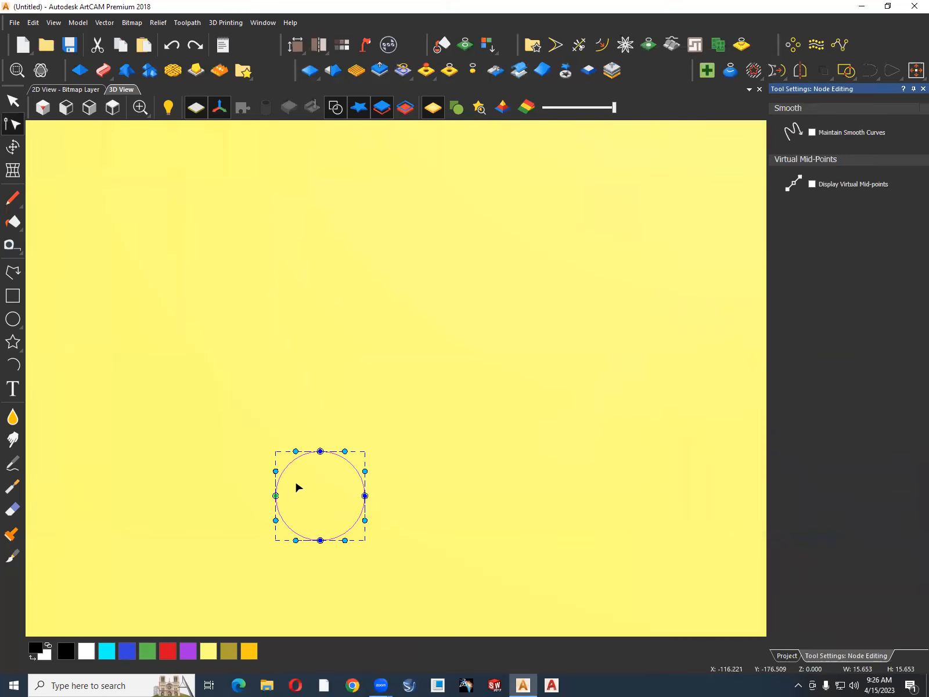
left_click_drag(295, 452, 242, 424)
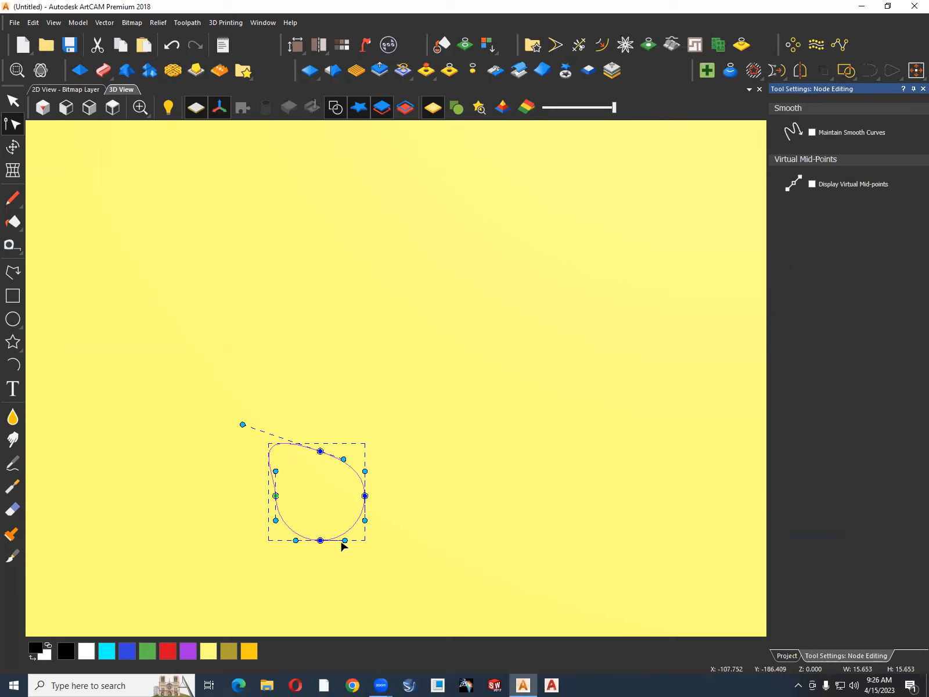
left_click_drag(345, 540, 356, 533)
left_click_drag(365, 529, 401, 559)
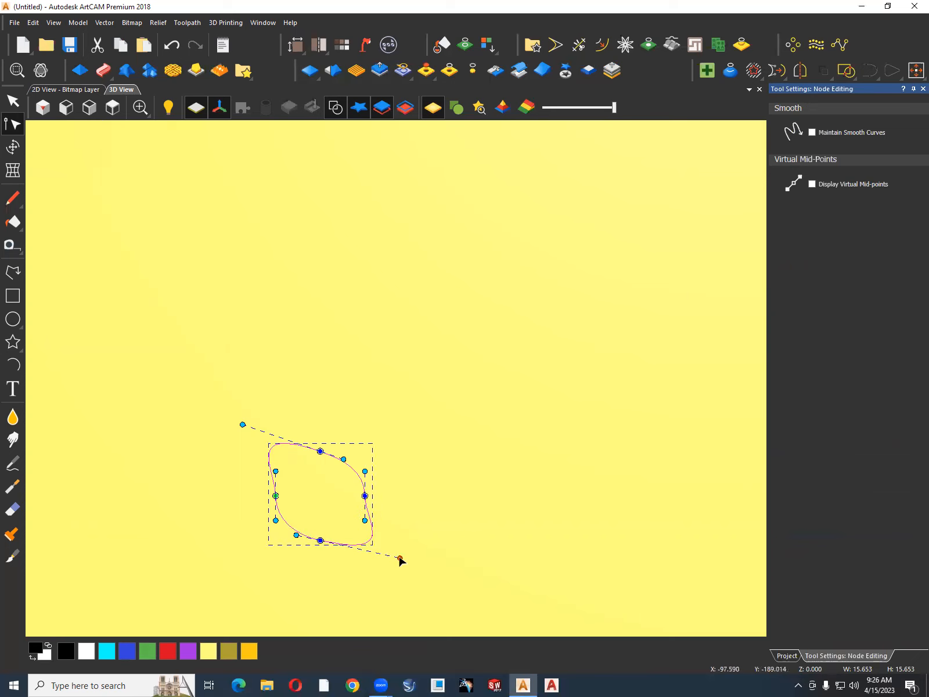
left_click_drag(321, 450, 280, 466)
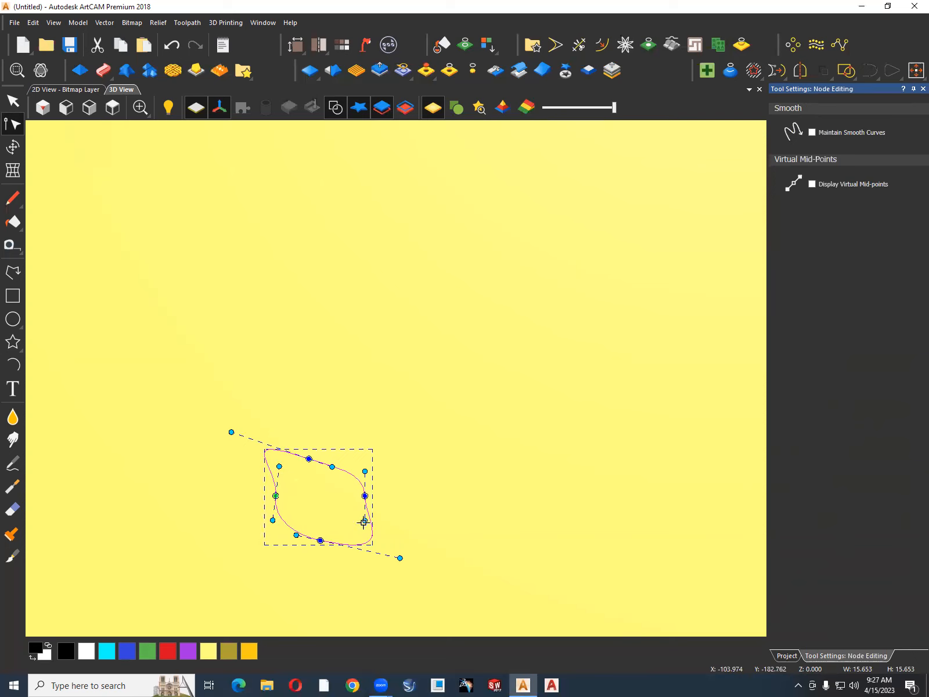
left_click_drag(363, 521, 354, 523)
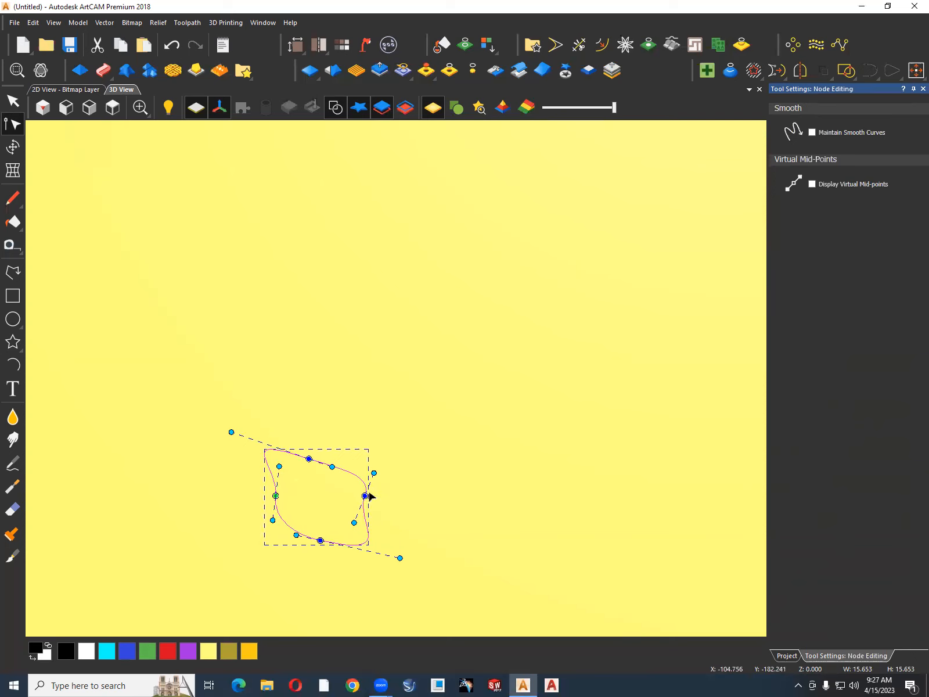
left_click_drag(374, 472, 361, 472)
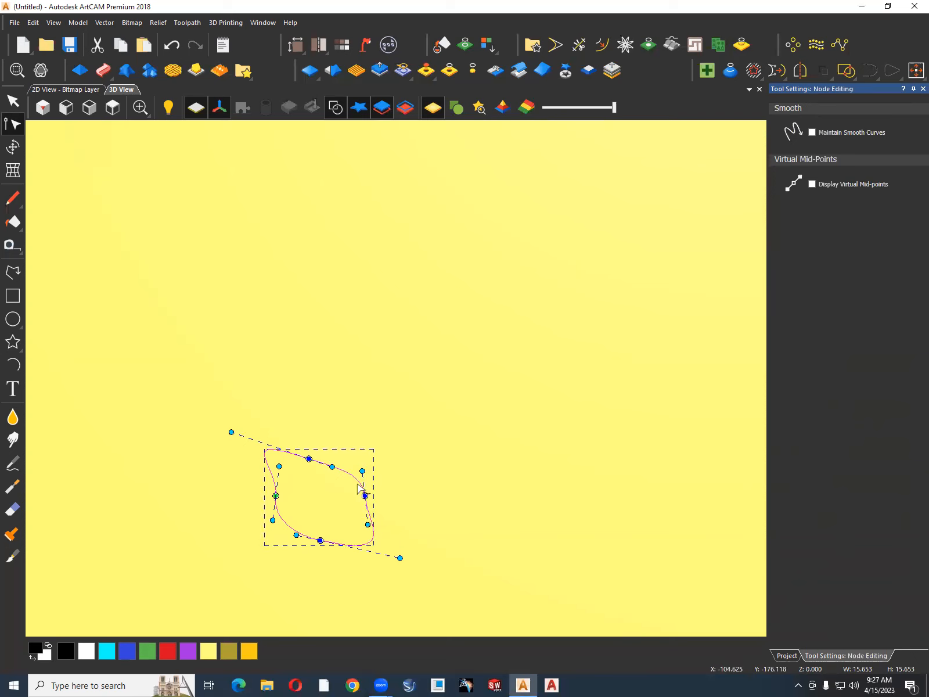
left_click_drag(364, 494, 342, 472)
Delete the reshaped circle and draw an ellipse there about 7.7 mm wide and 3.2 mm high, with an angle of -30 degrees.
left_click_drag(458, 407, 153, 625)
key("Delete")
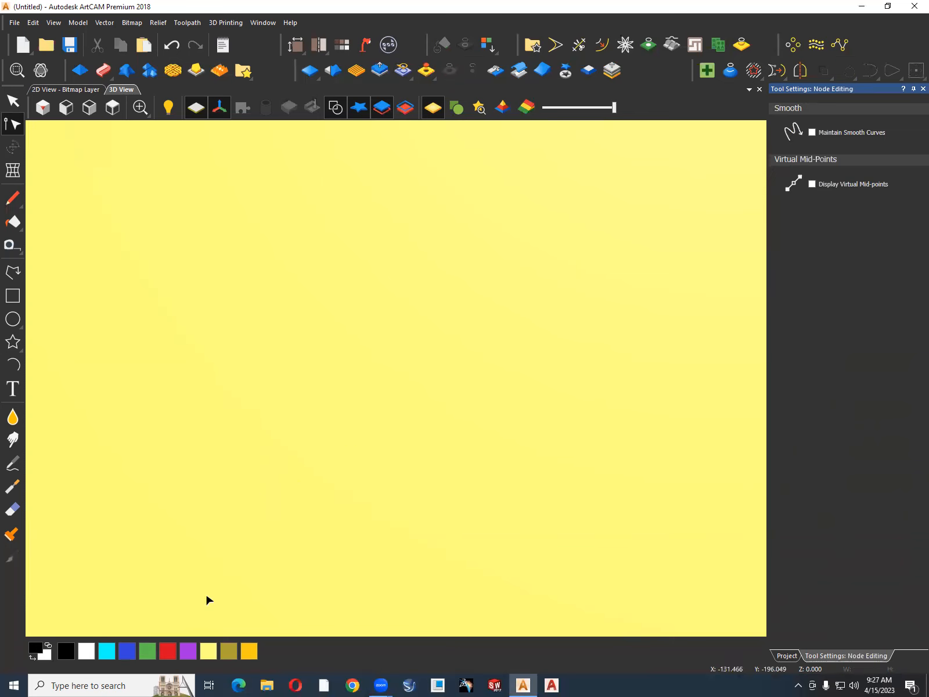
left_click(18, 342)
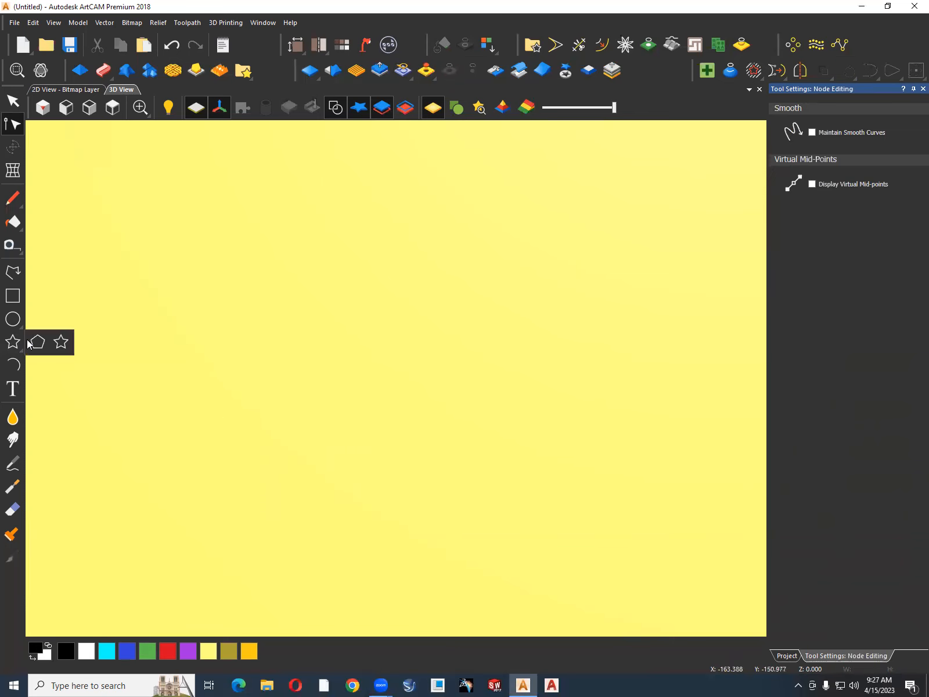
left_click(21, 327)
left_click(60, 320)
left_click_drag(242, 407, 265, 427)
scroll(260, 421, "up", 3)
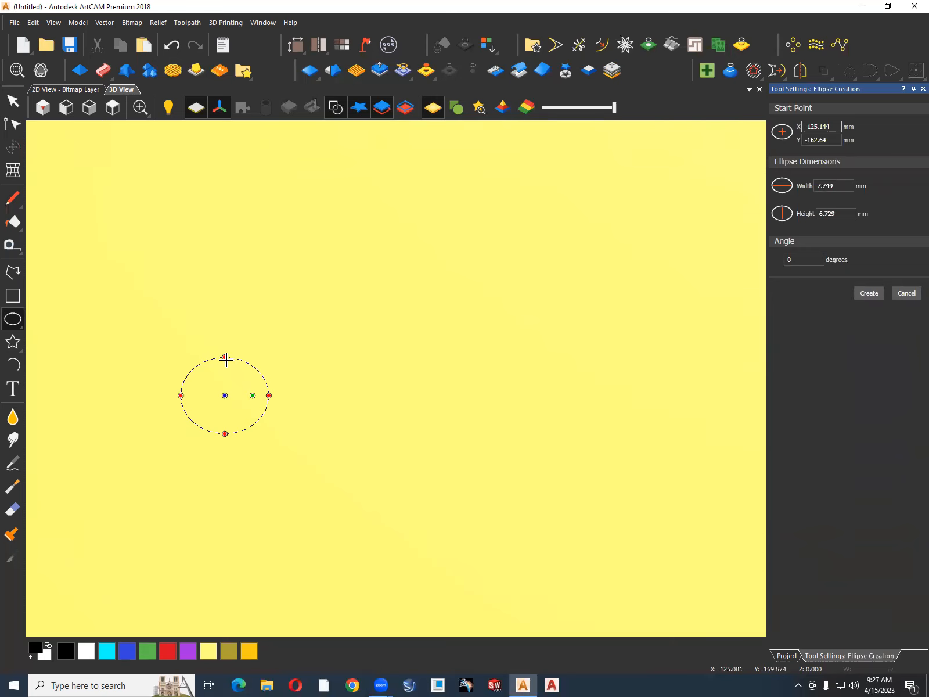
left_click_drag(225, 359, 226, 381)
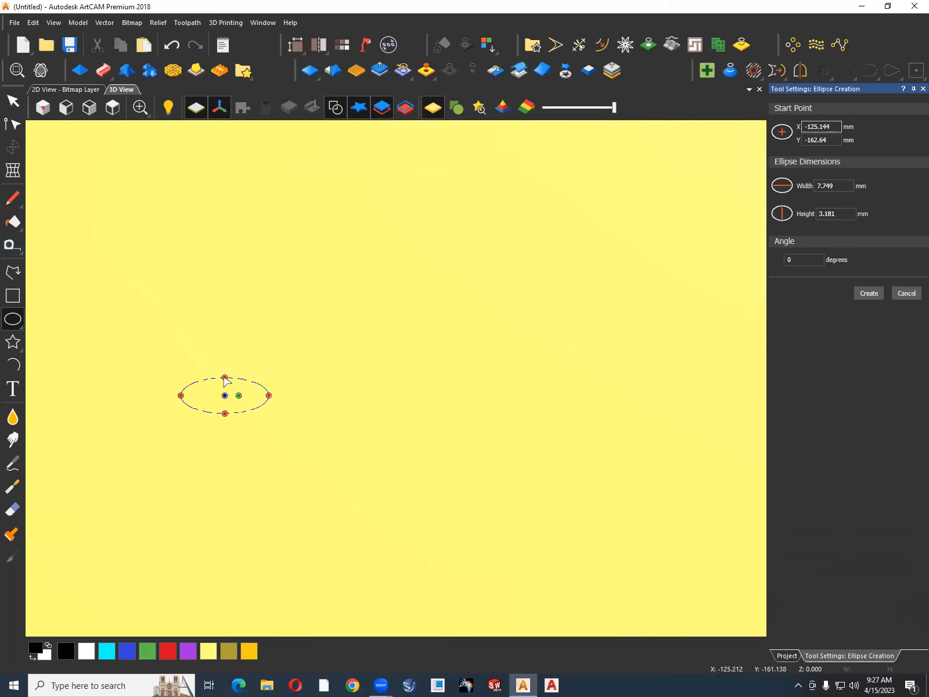
double_click(804, 263)
type("-30")
left_click(869, 294)
left_click(566, 352)
Stretch the ellipse freehand with Transform to about 8.4 mm wide and 7.3 mm high.
scroll(420, 354, "down", 5)
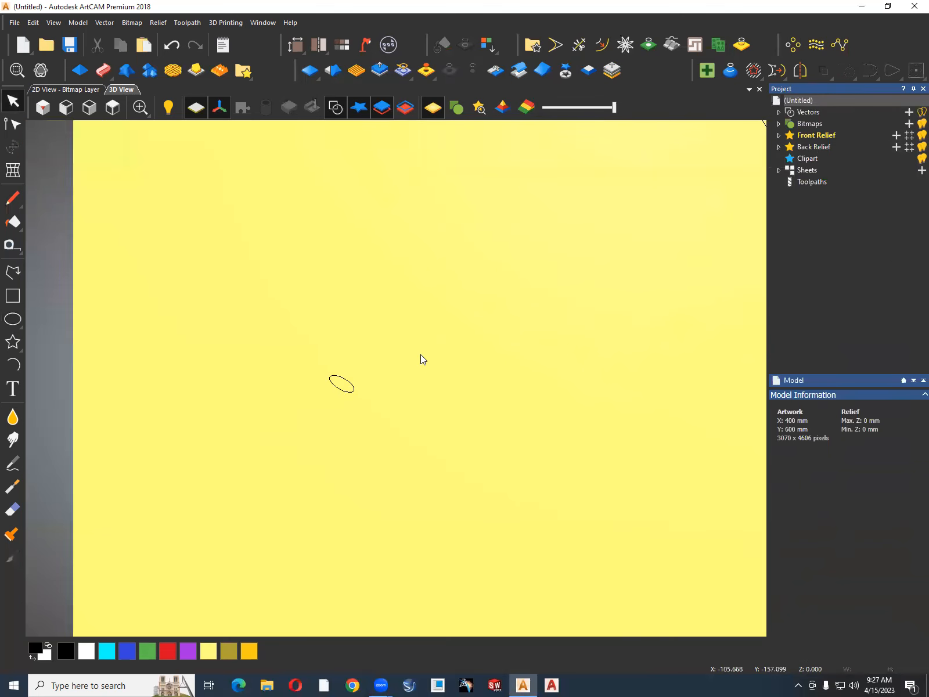
scroll(420, 355, "down", 3)
scroll(420, 354, "up", 2)
scroll(368, 385, "up", 2)
left_click_drag(337, 386, 224, 469)
left_click(13, 147)
scroll(295, 410, "up", 4)
left_click_drag(295, 399, 295, 361)
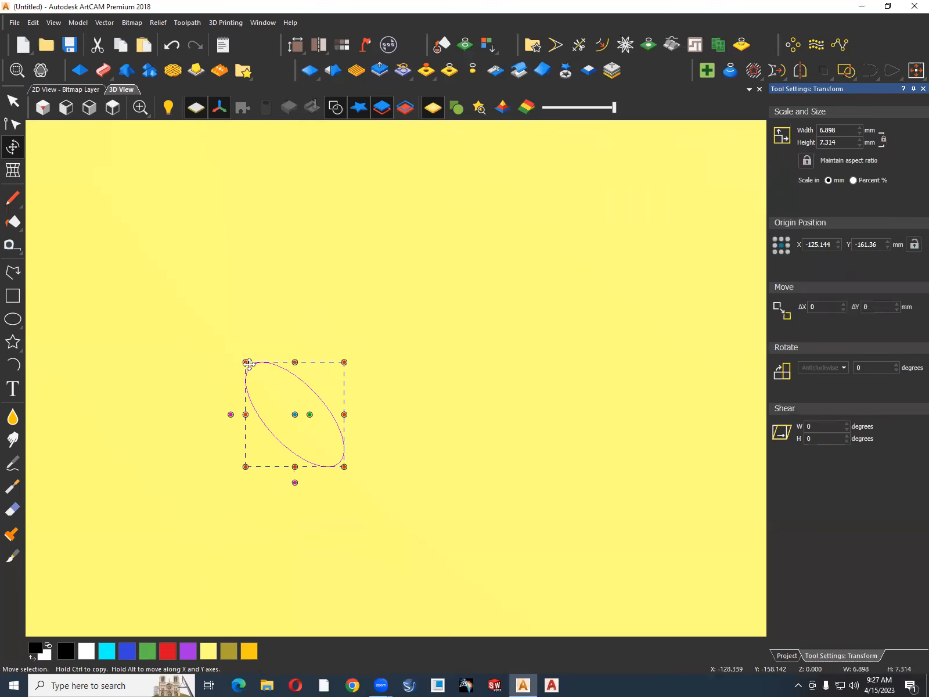
left_click_drag(245, 415, 223, 381)
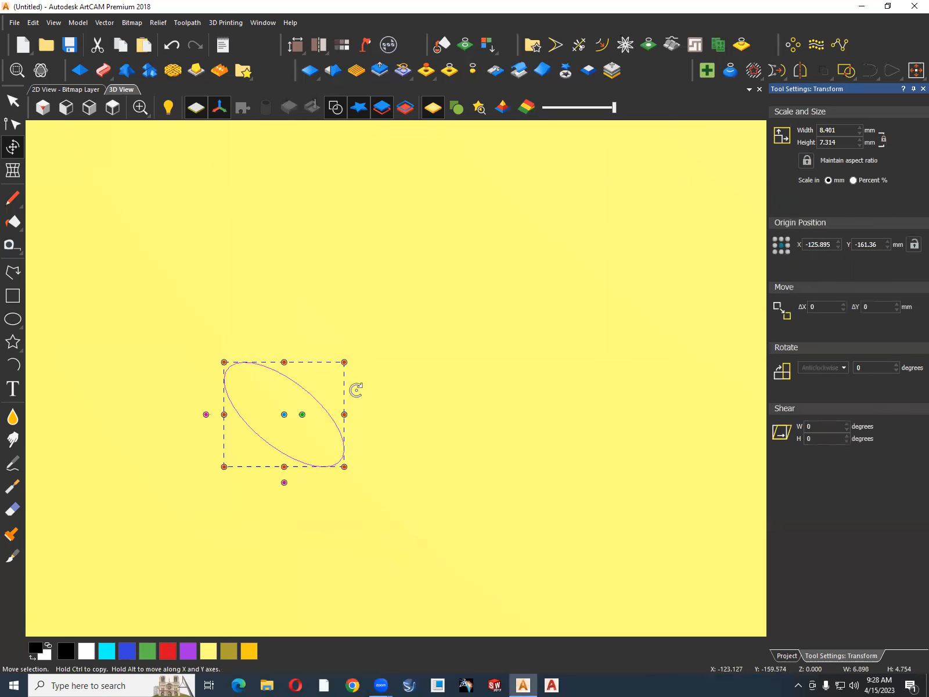
scroll(384, 412, "down", 6)
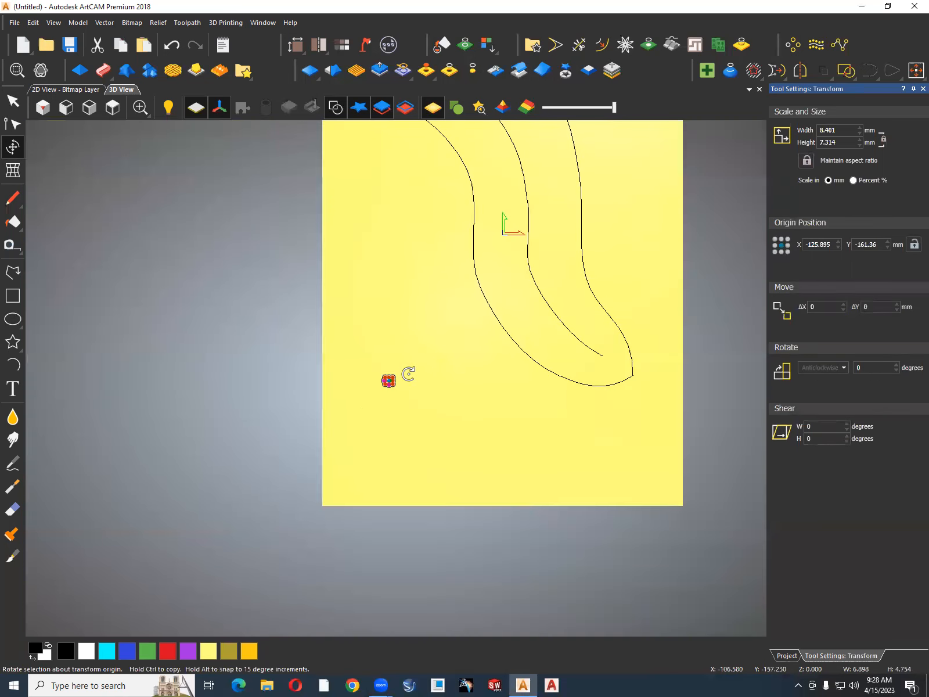
left_click(409, 373)
left_click(413, 384)
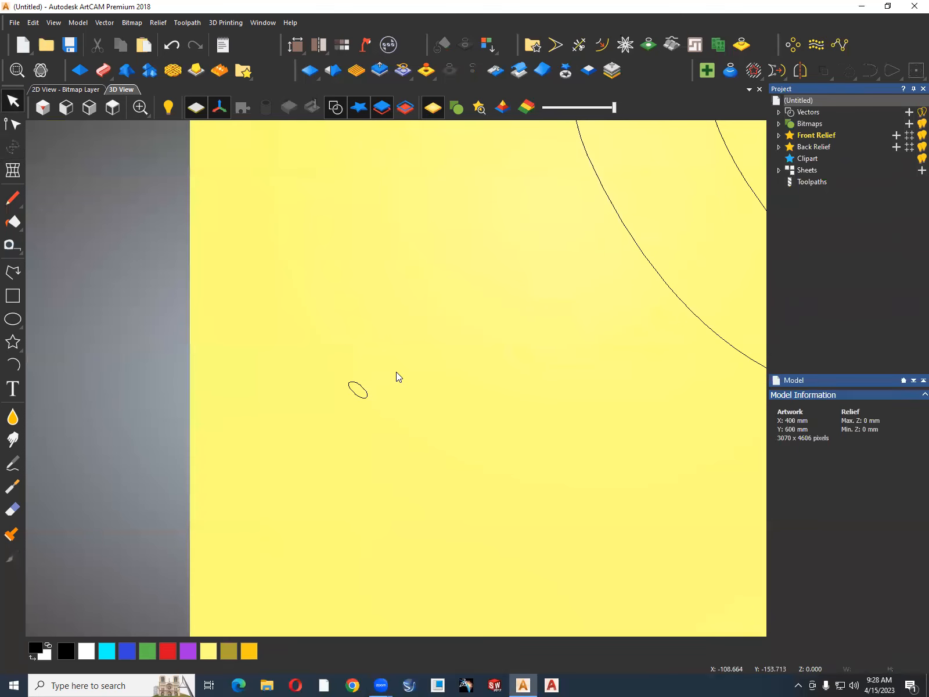
scroll(382, 364, "down", 2)
scroll(382, 364, "down", 1)
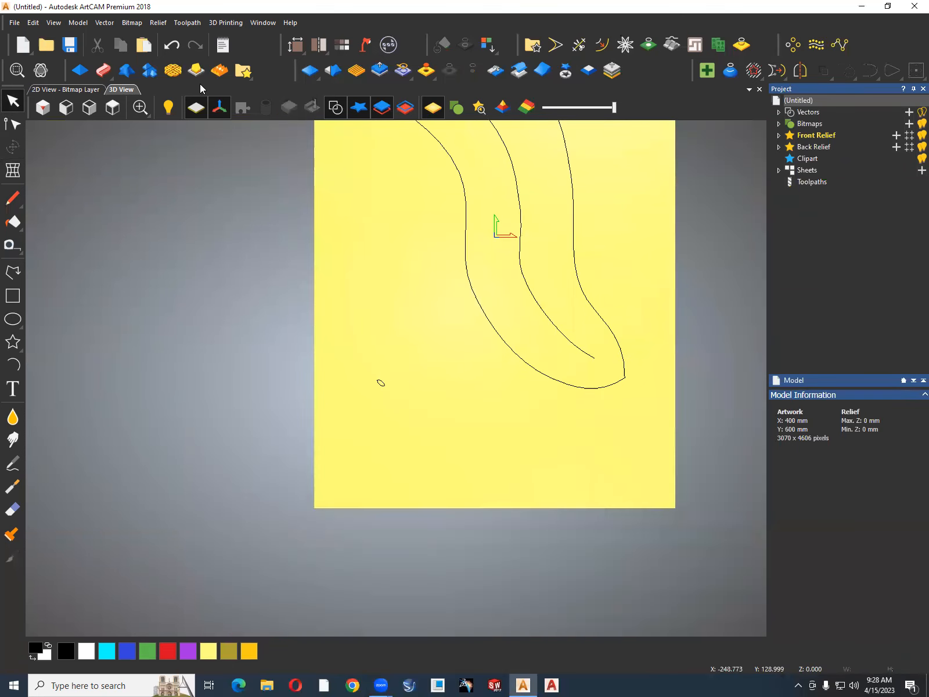
left_click(816, 44)
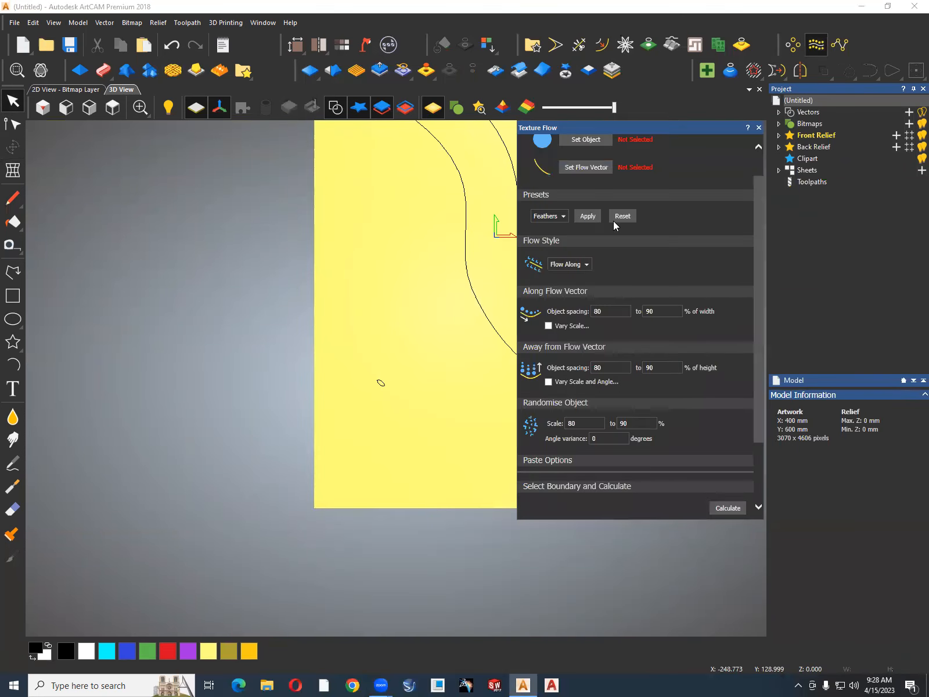
left_click(758, 127)
Resize the ellipse proportionally to a height of 20 mm and deselect it.
left_click_drag(410, 355, 368, 409)
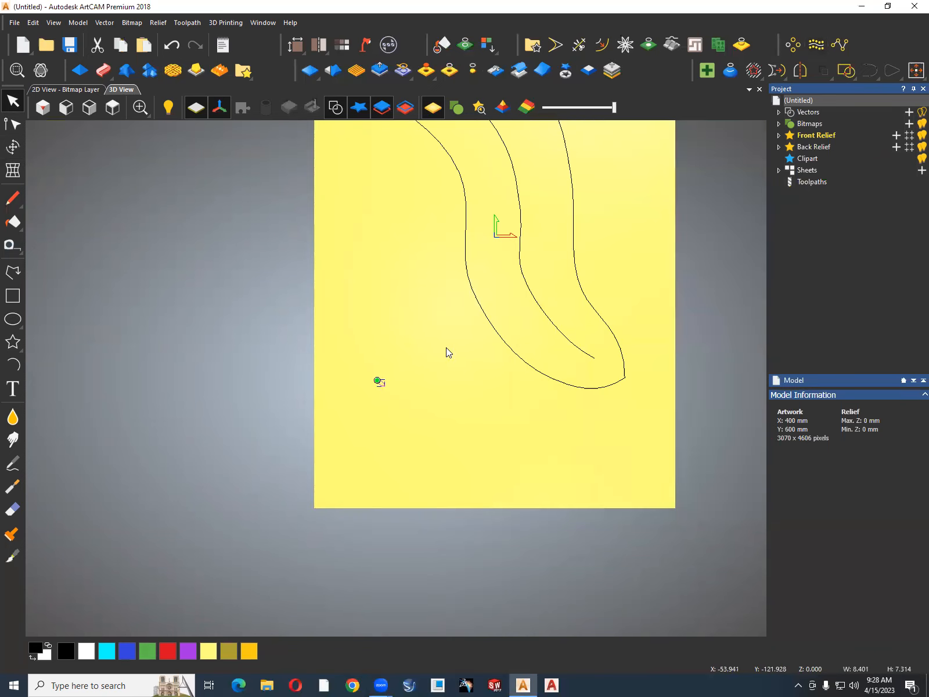
left_click(13, 147)
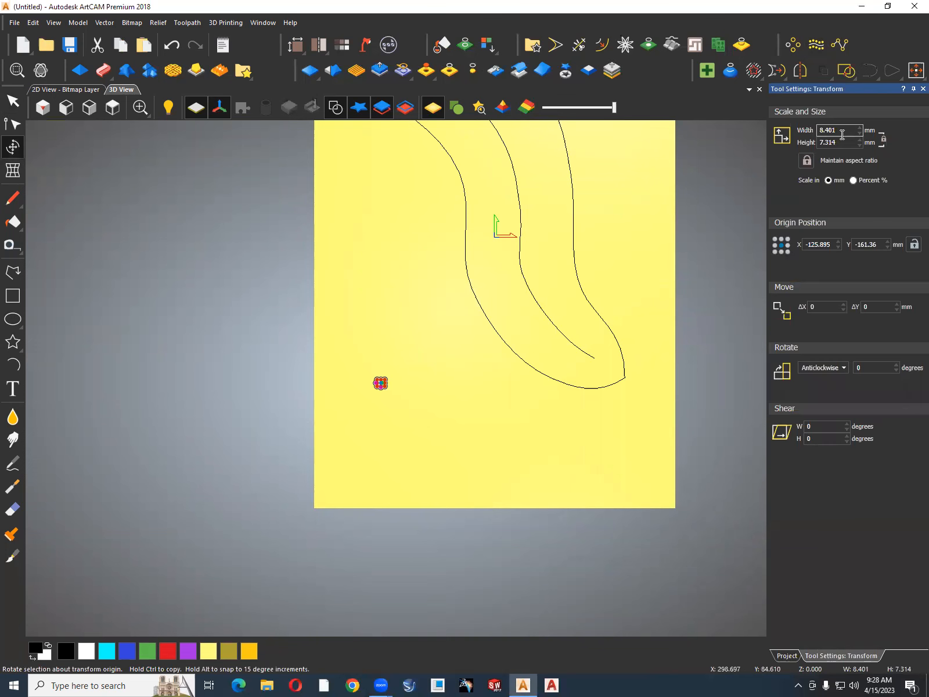
double_click(842, 132)
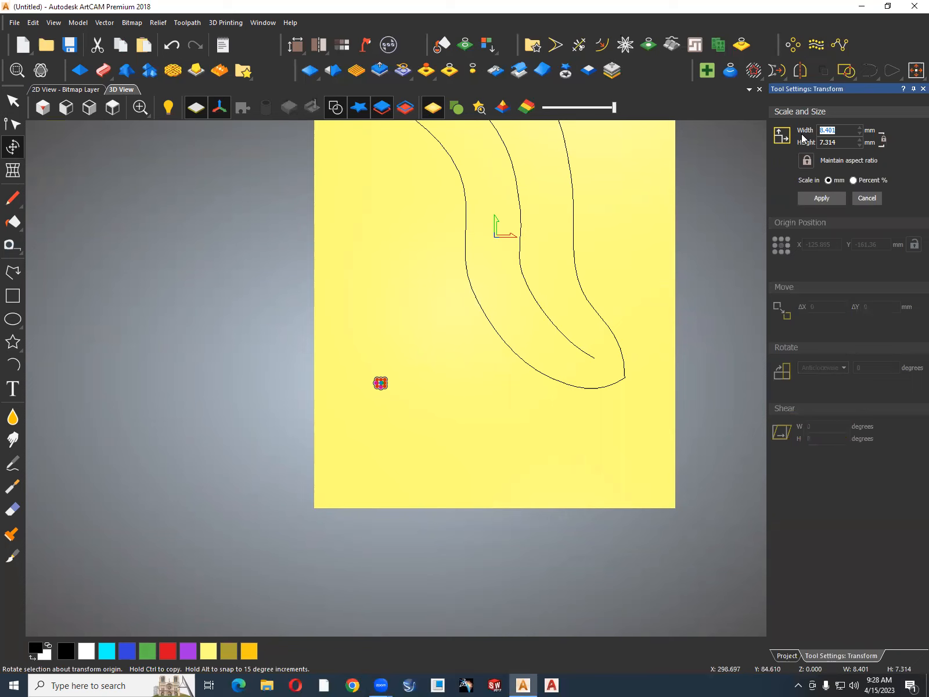
type("15")
key("Tab")
type("20")
left_click(832, 203)
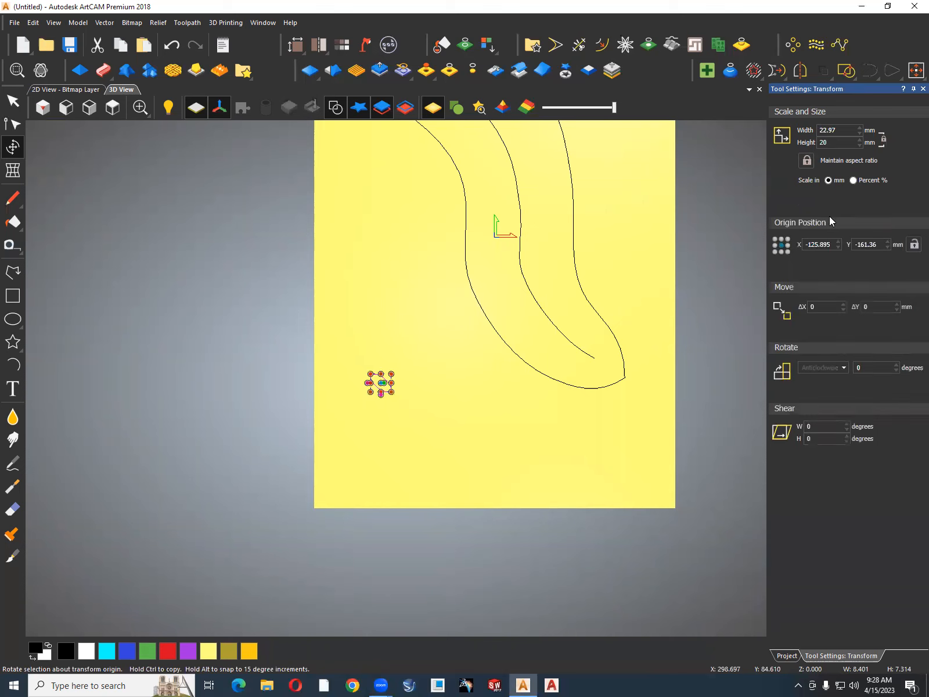
left_click(923, 88)
left_click(441, 389)
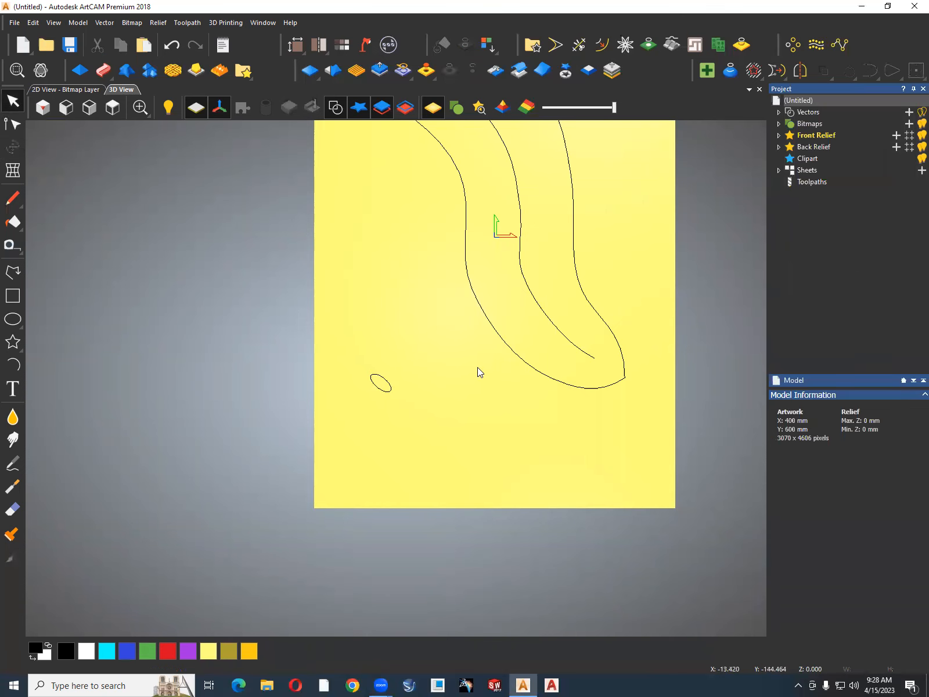
Start Texture Flow with the ellipse as the object and the centreline of the outline as the flow vector.
scroll(476, 358, "down", 3)
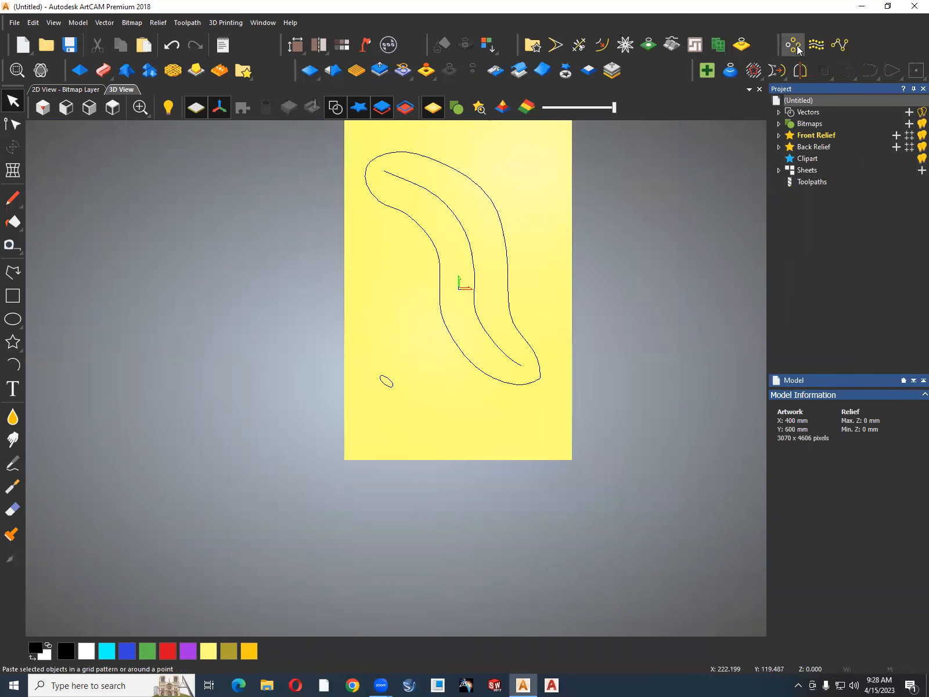
left_click(816, 44)
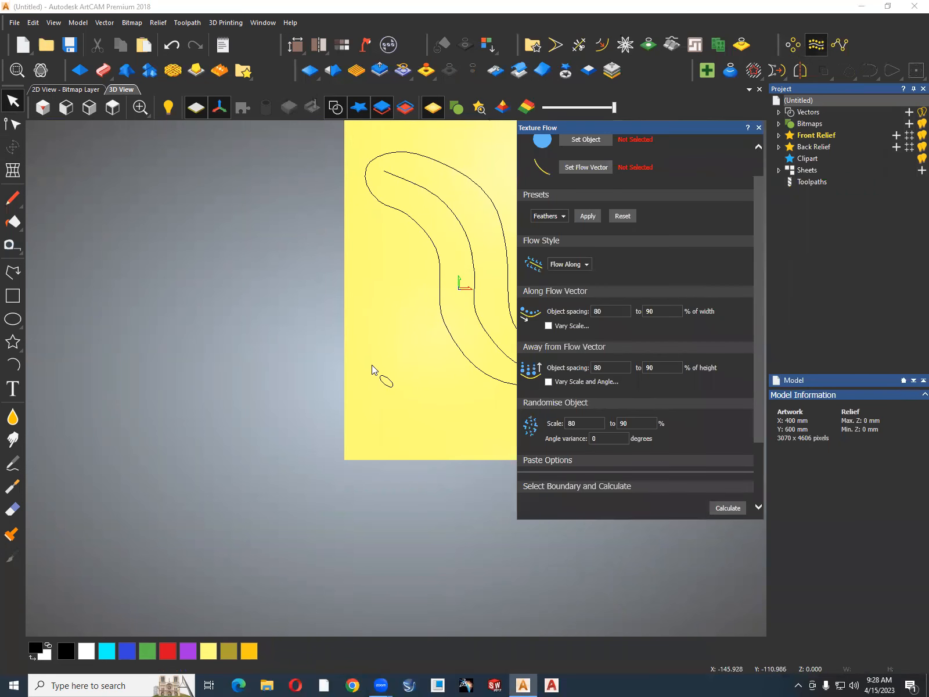
left_click(388, 378)
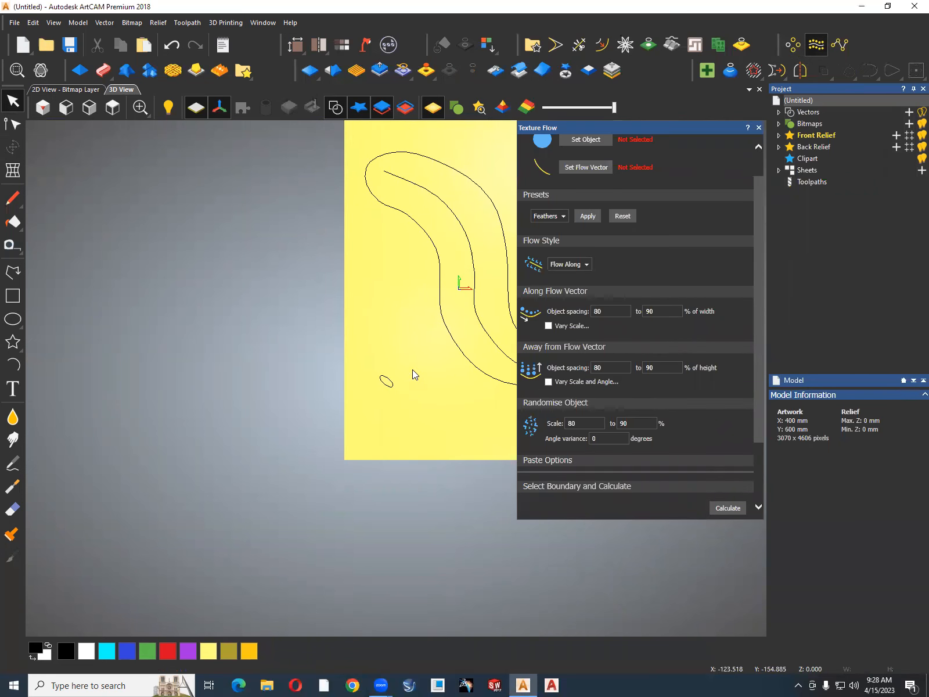
left_click(587, 141)
left_click(482, 323)
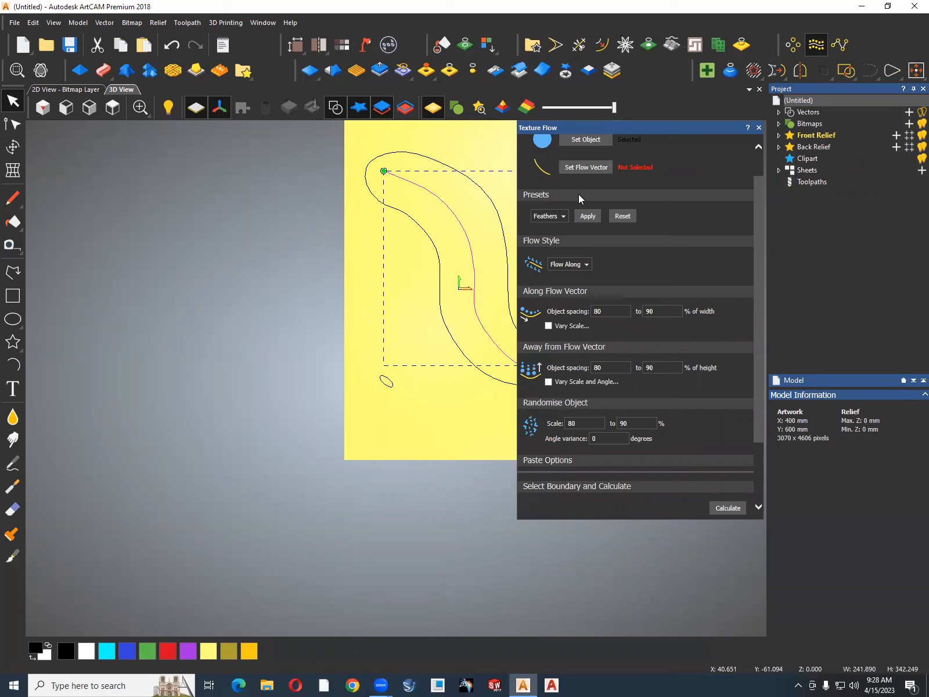
left_click(583, 170)
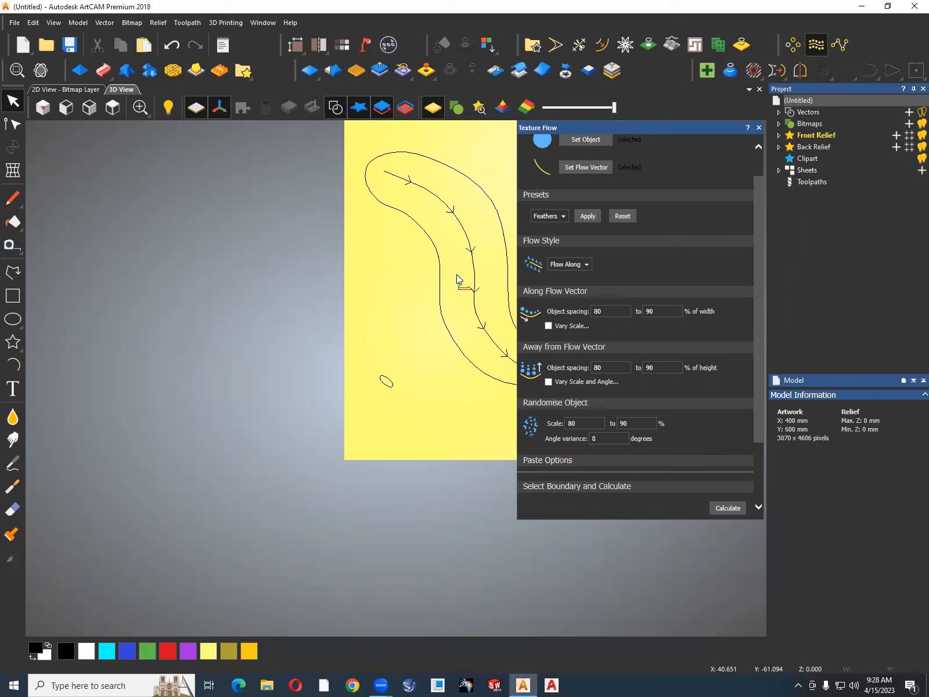
Set the object spacing along the flow vector to 100–120% of width and the random scale to 100–110%.
scroll(386, 290, "down", 3)
scroll(484, 333, "up", 4)
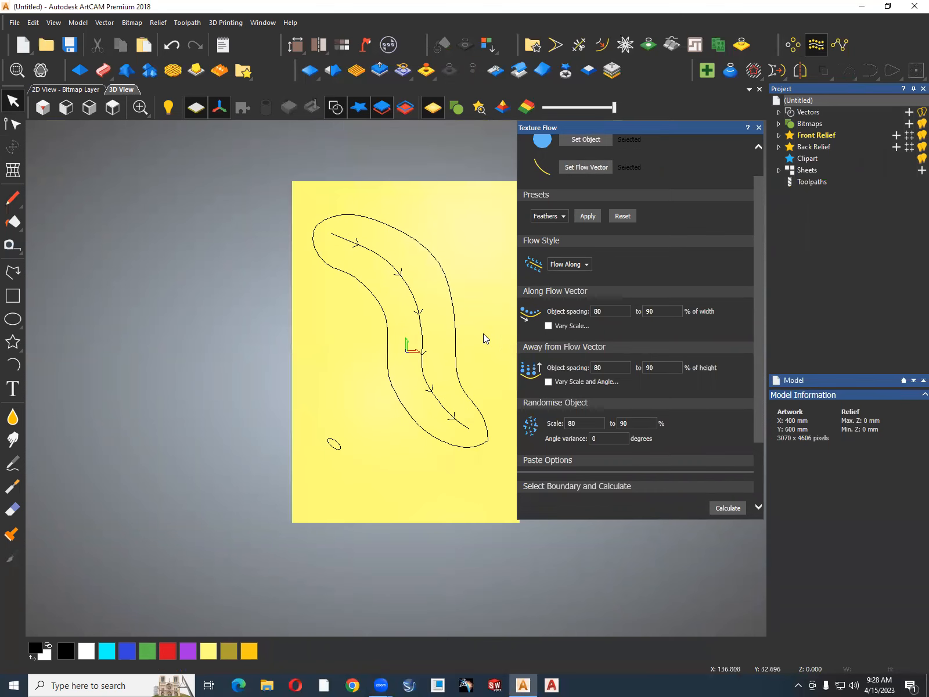
scroll(484, 333, "down", 1)
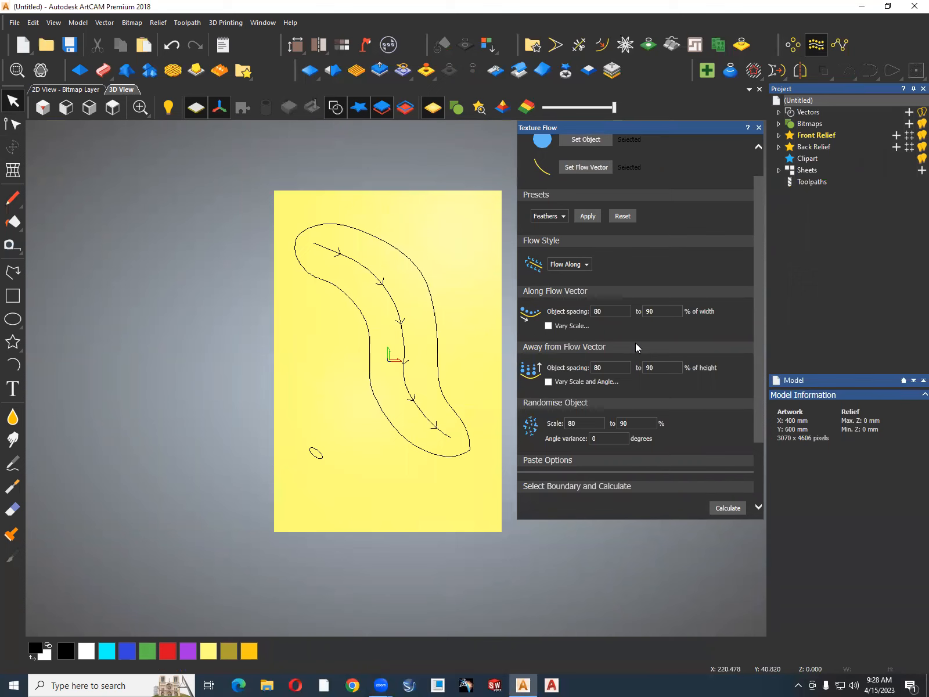
left_click_drag(613, 311, 591, 310)
type("100")
left_click_drag(653, 312, 644, 318)
type("12")
left_click(624, 371)
left_click_drag(582, 426, 563, 431)
type("100")
left_click_drag(633, 424, 614, 427)
type("110")
Fill the curved outline with ellipses by using it as the boundary and calculating the flow with Trim clipping.
left_click(467, 428)
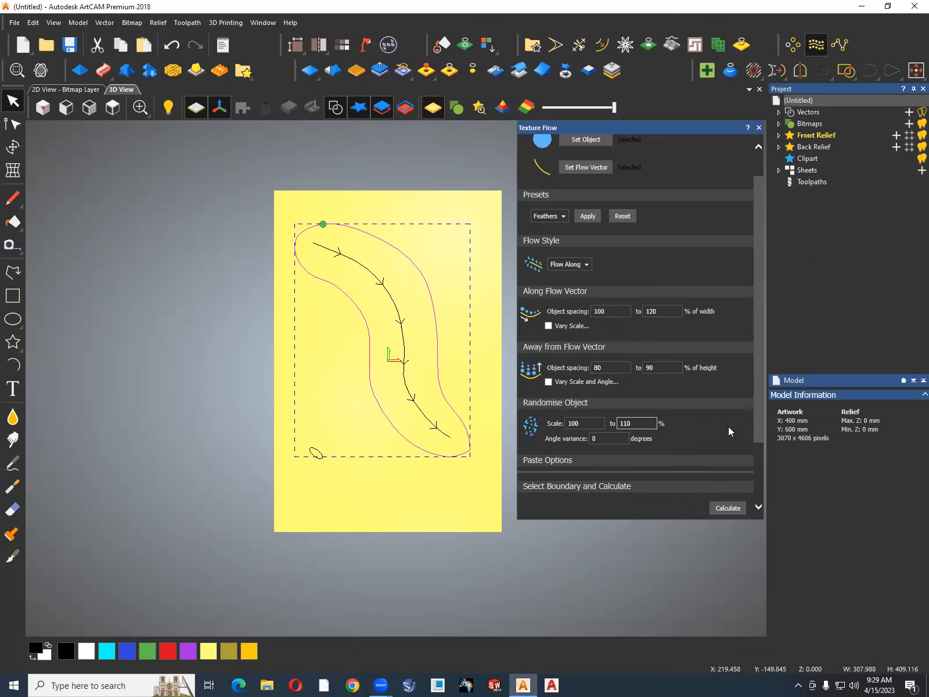
left_click_drag(759, 432, 737, 512)
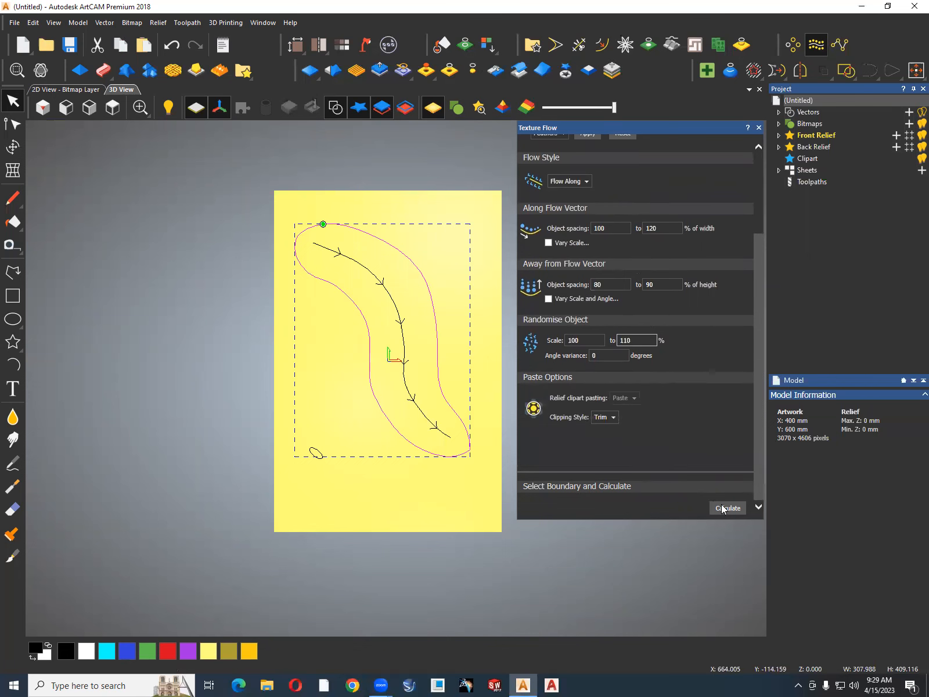
left_click(722, 510)
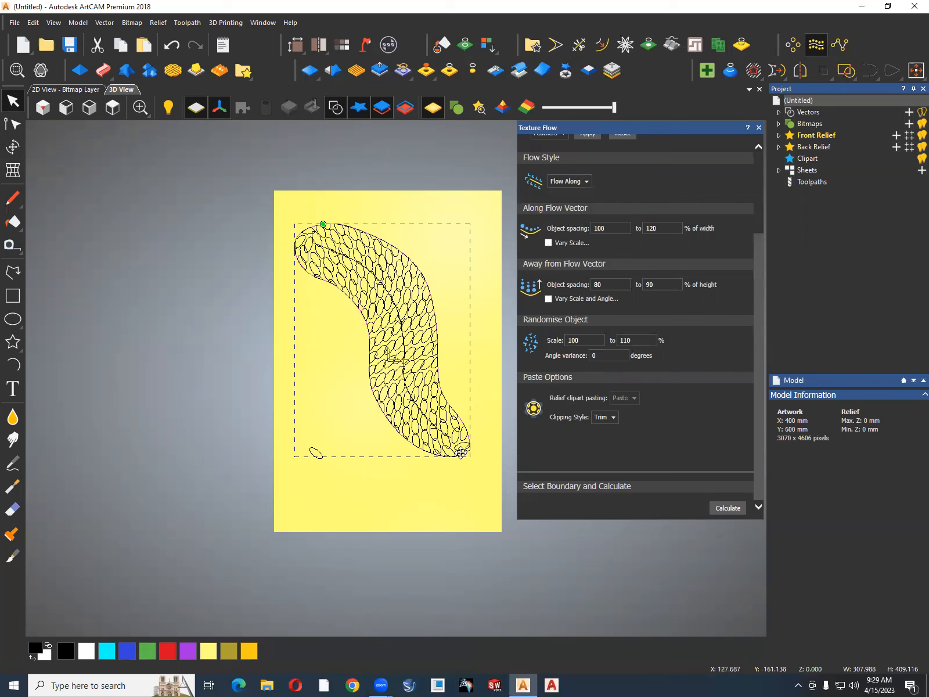
Undo the ellipse fill and review the clipping style and relief clipart pasting options.
key("ctrl+z")
left_click(613, 417)
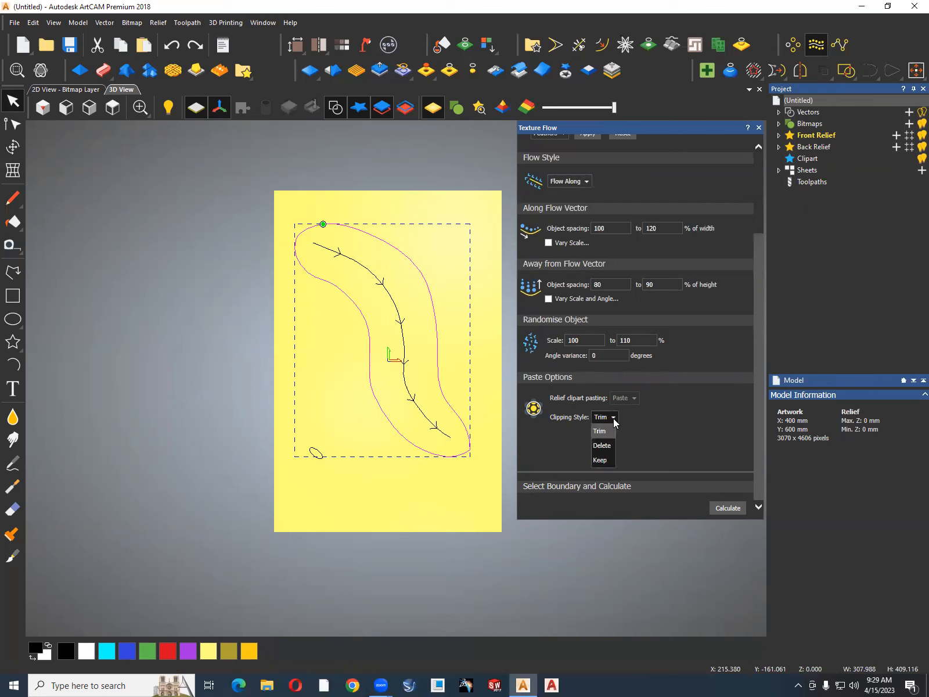
left_click(613, 417)
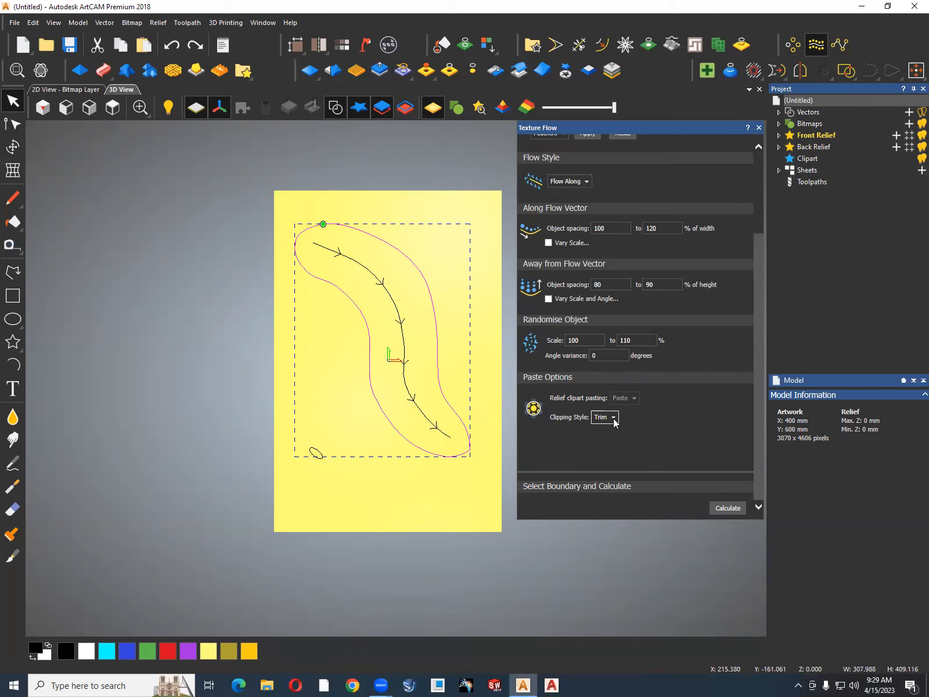
left_click(633, 397)
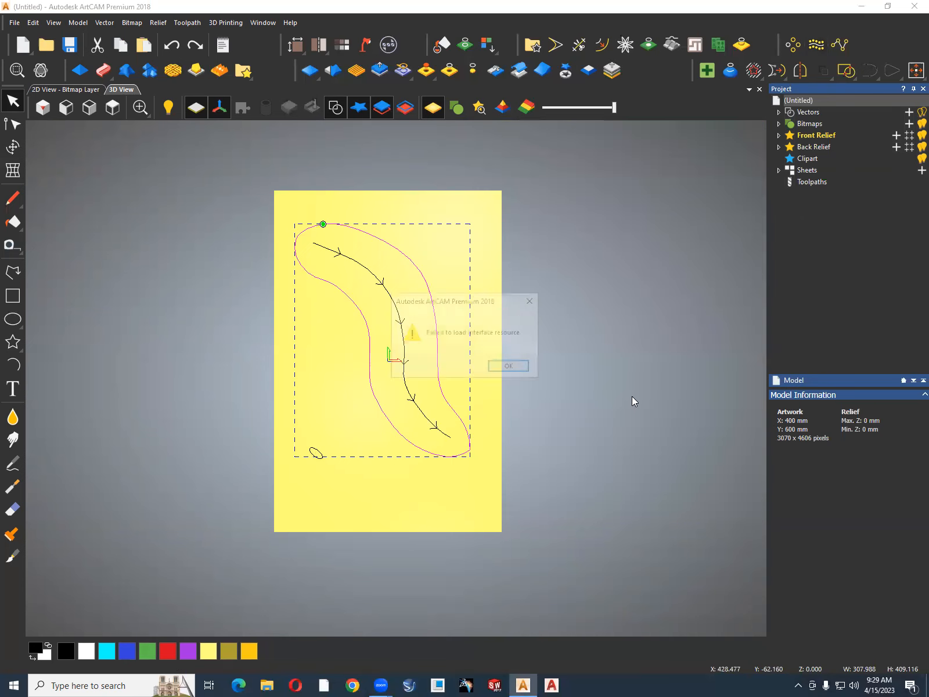
left_click(510, 368)
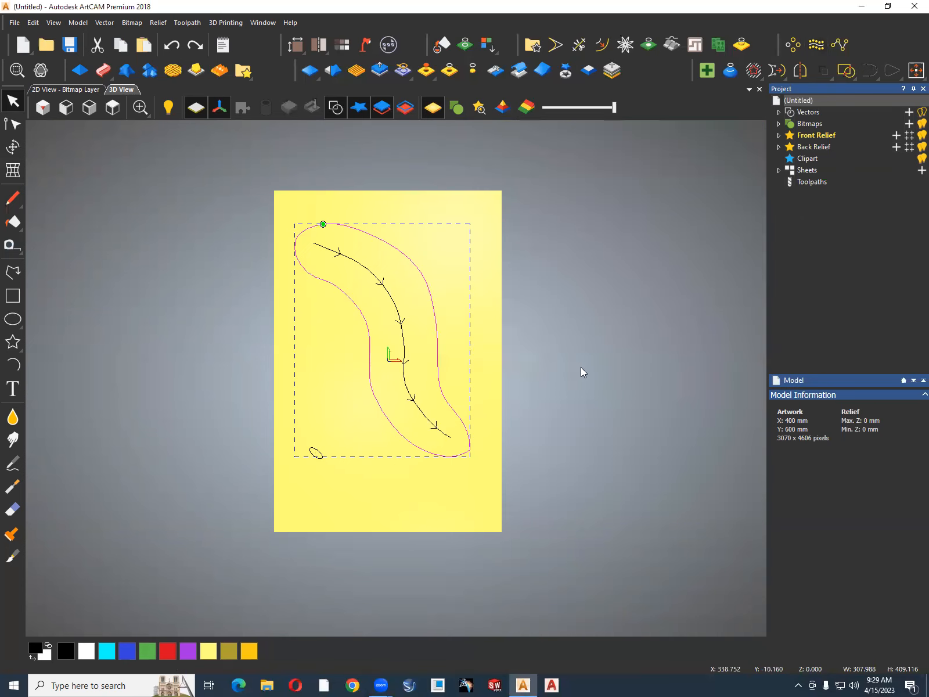
left_click(793, 45)
left_click(736, 164)
left_click(276, 632)
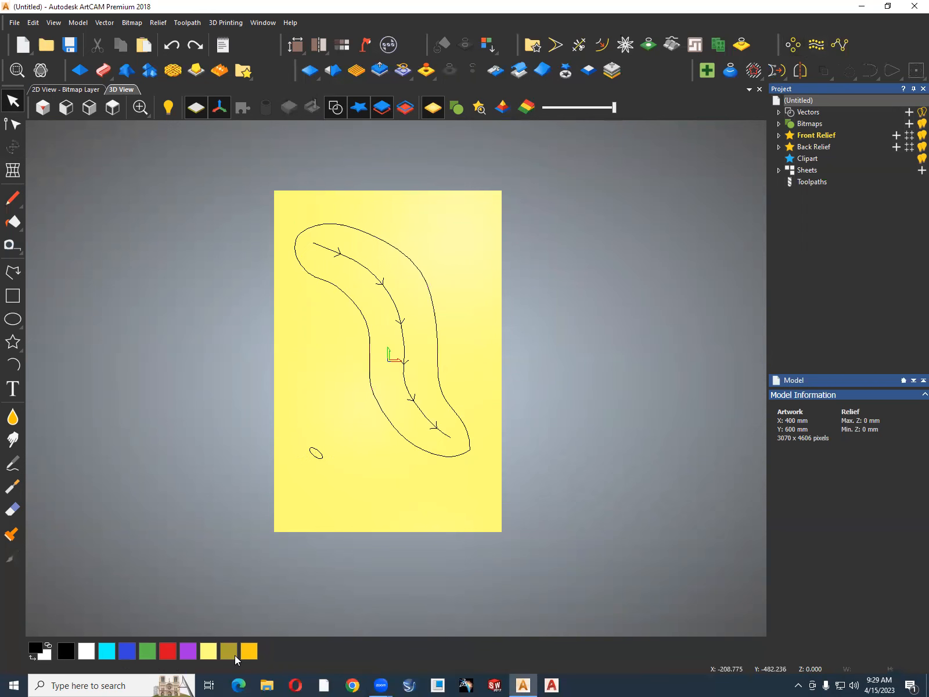